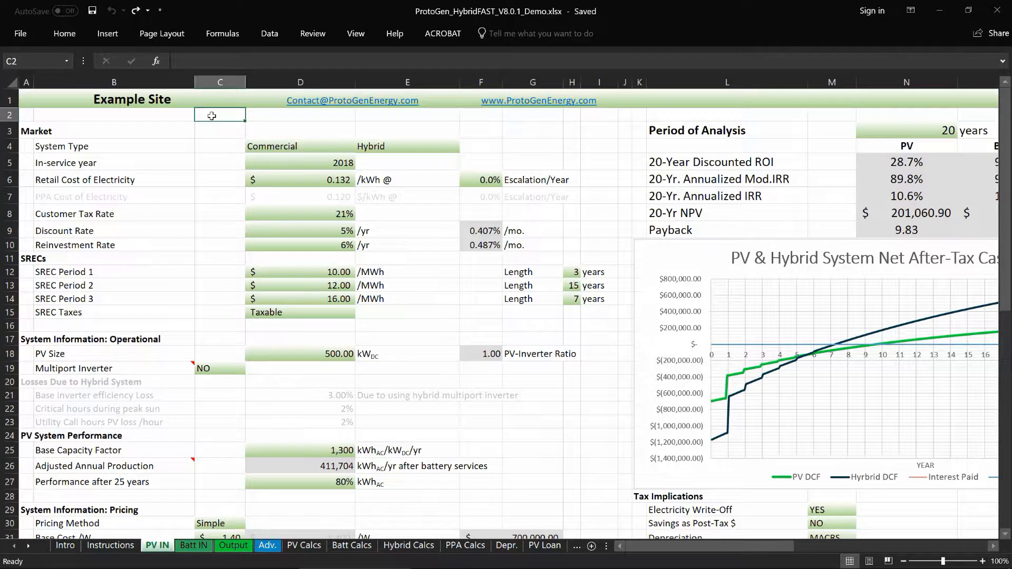
Replace the site name in the sheet header with the owner's first name in possessive form followed by "House"
key(Up)
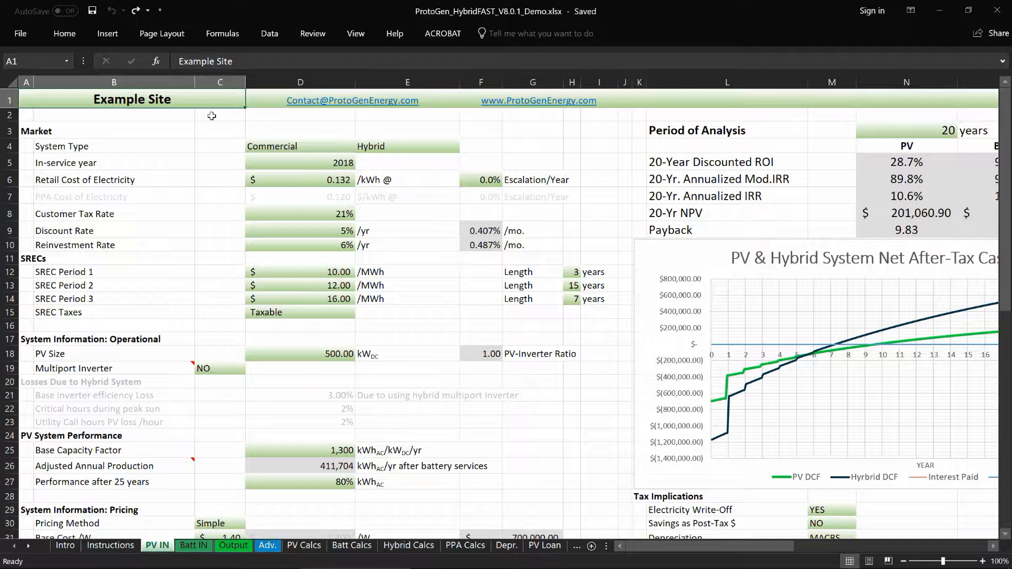
text(Bill's )
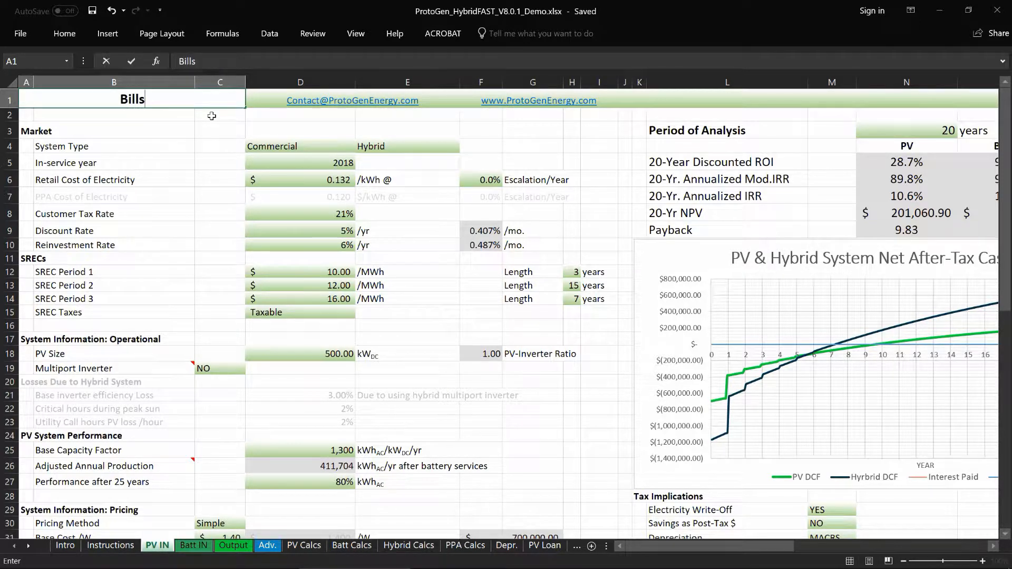
text(h)
key(BackSpace)
text(House)
click(212, 115)
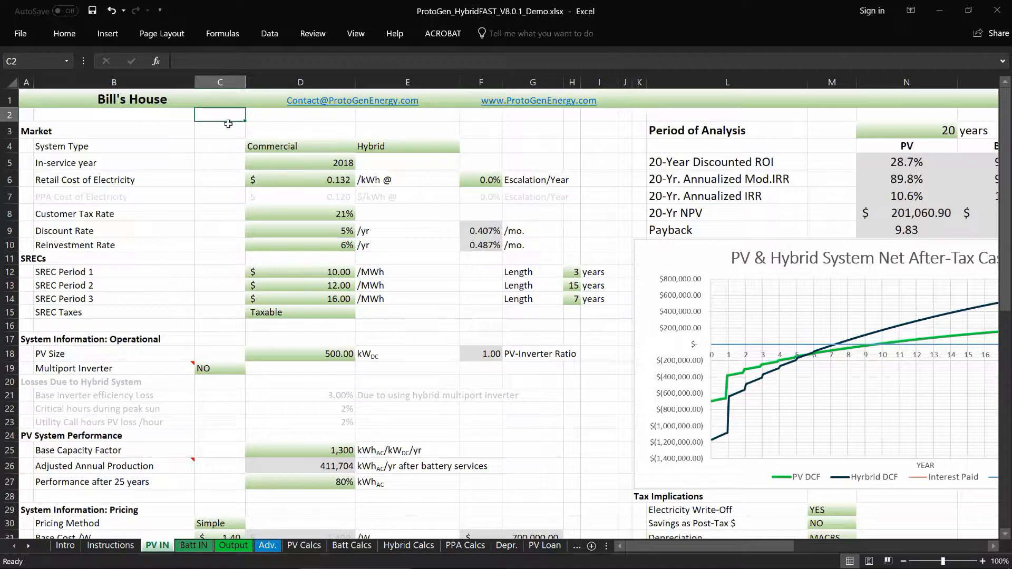
Set the system type to Residential and PV Only
click(302, 143)
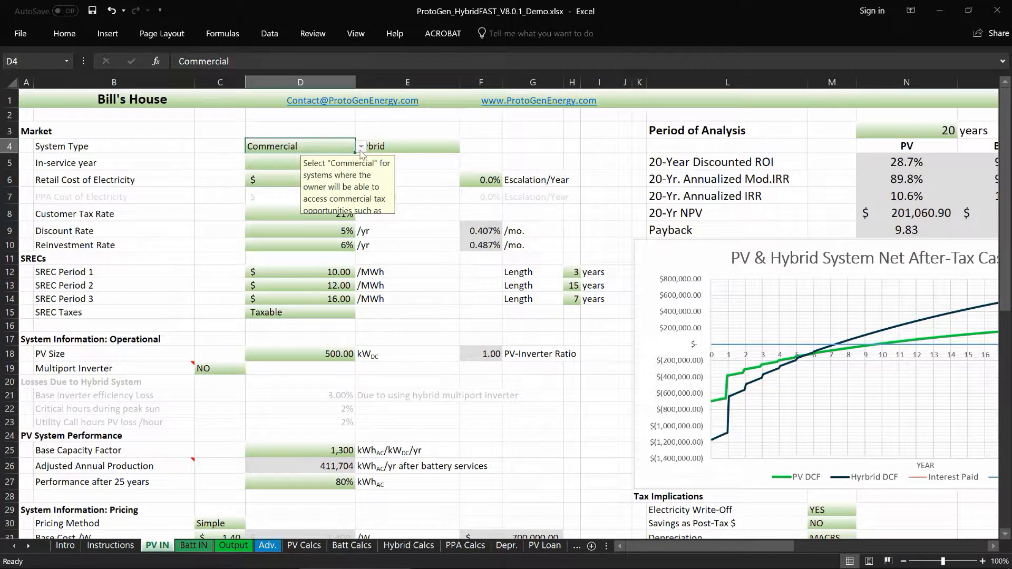
click(361, 149)
click(313, 158)
click(416, 146)
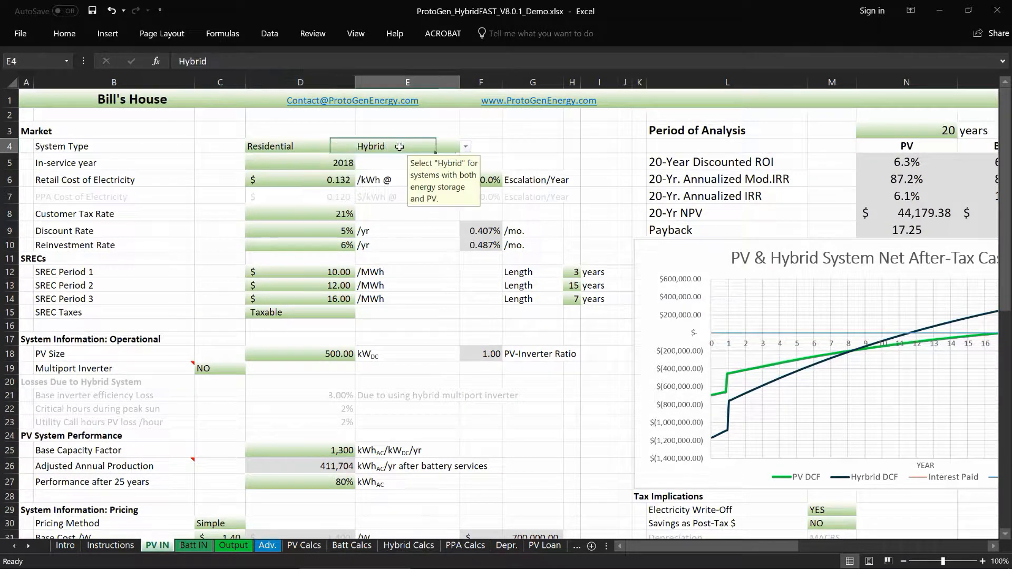
click(464, 147)
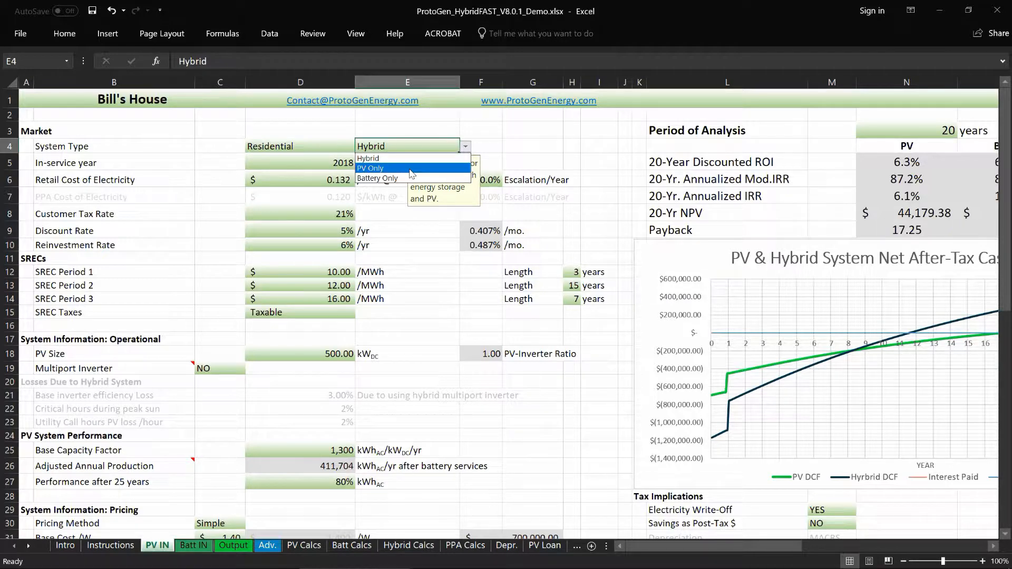
click(411, 169)
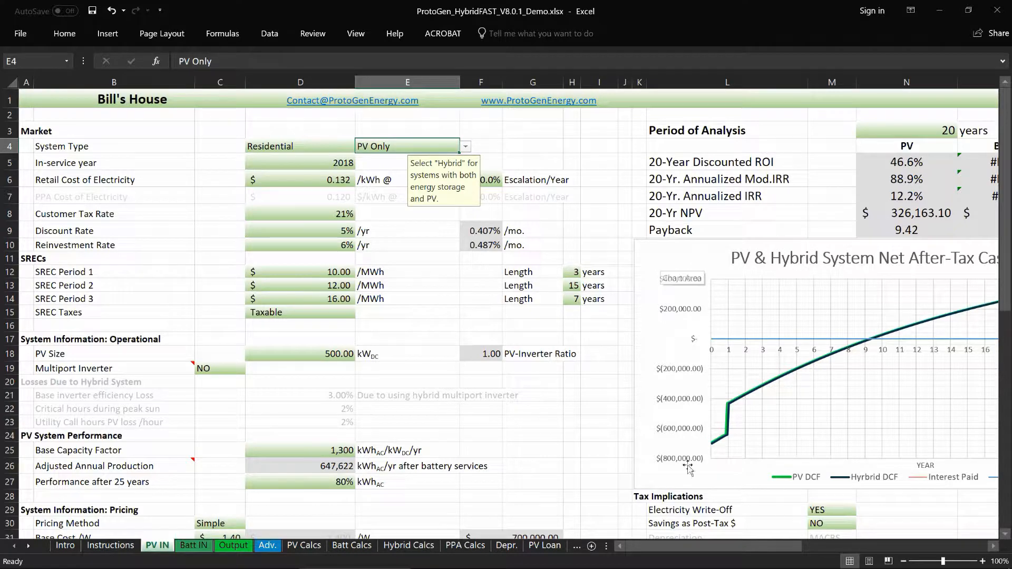
Narrow the PV & Hybrid System Net After-Tax Cash Flows chart and shift it slightly so it fits beside the input columns
drag(677, 549, 712, 549)
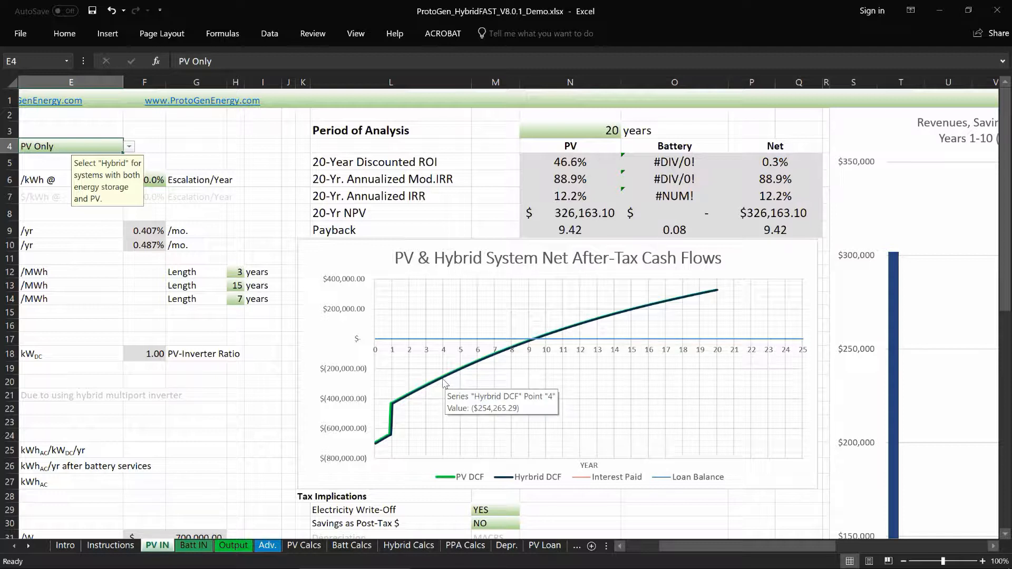
mouse_move(444, 383)
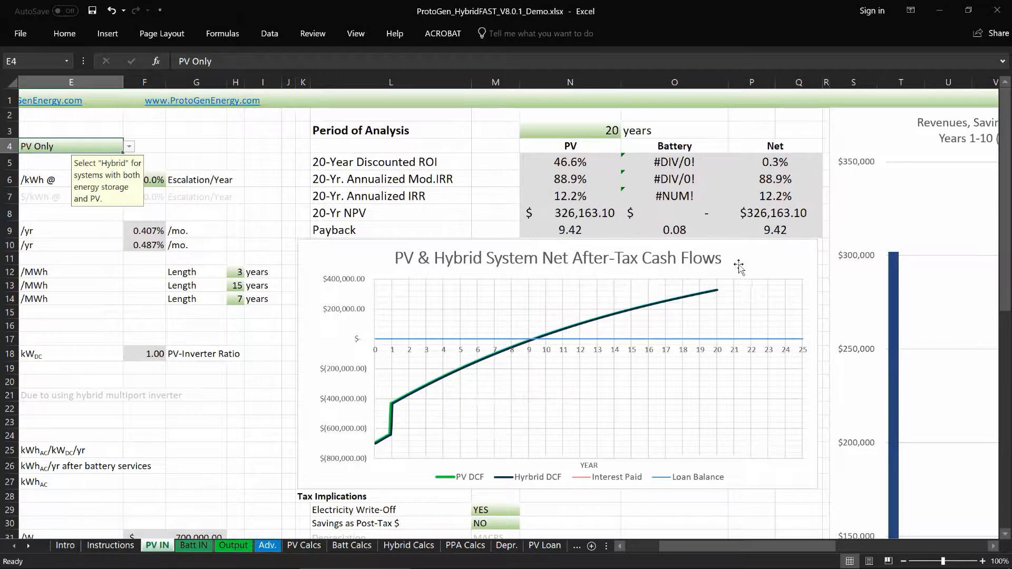
click(760, 264)
drag(816, 364, 736, 363)
drag(757, 545, 715, 540)
mouse_move(648, 333)
mouse_down()
mouse_move(625, 333)
mouse_move(610, 371)
mouse_move(659, 364)
mouse_move(669, 345)
mouse_move(631, 346)
mouse_move(640, 363)
mouse_move(643, 348)
mouse_up()
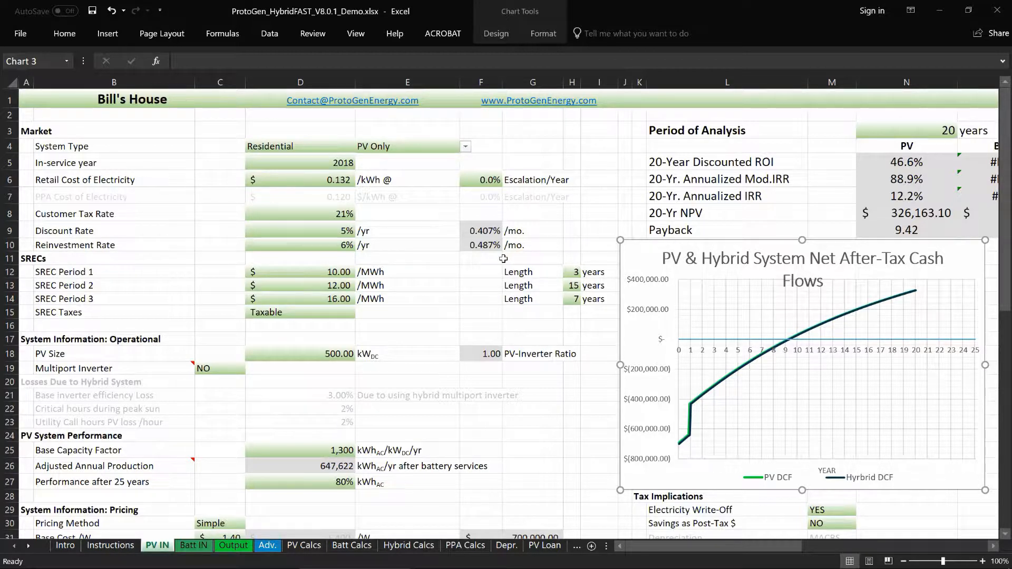
Set the in-service year to 2014
click(320, 165)
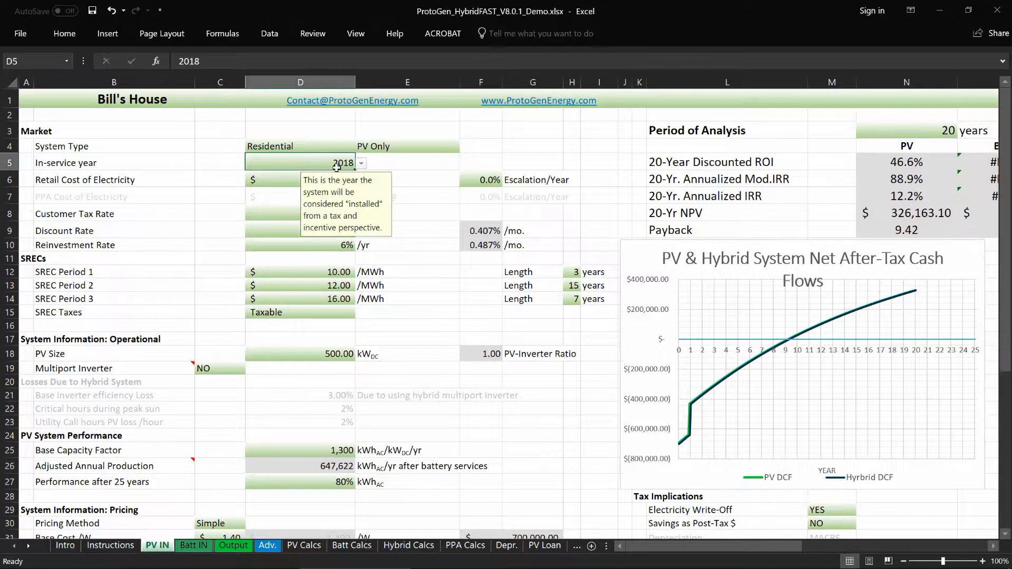
click(361, 164)
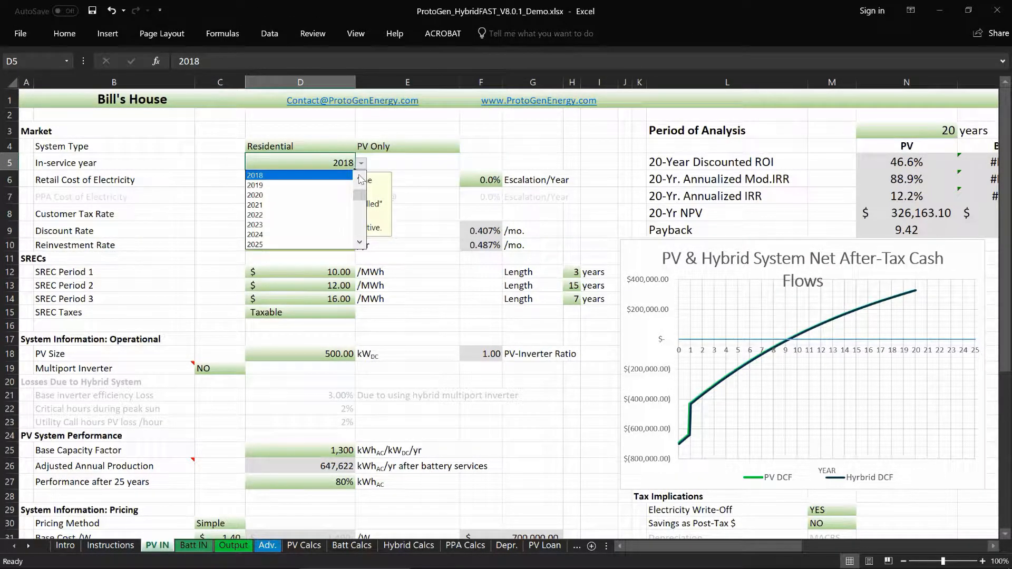
click(359, 176)
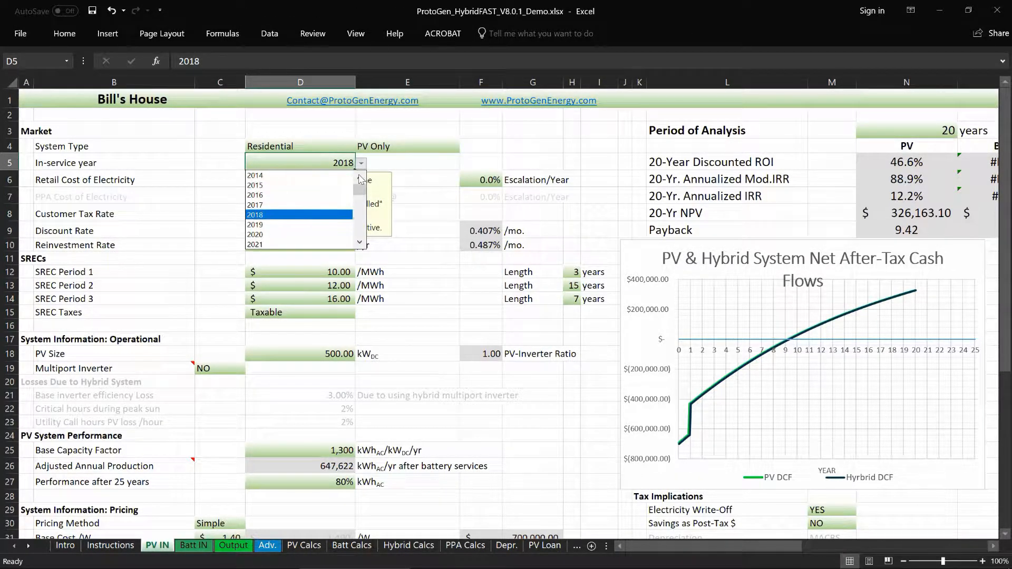
click(309, 175)
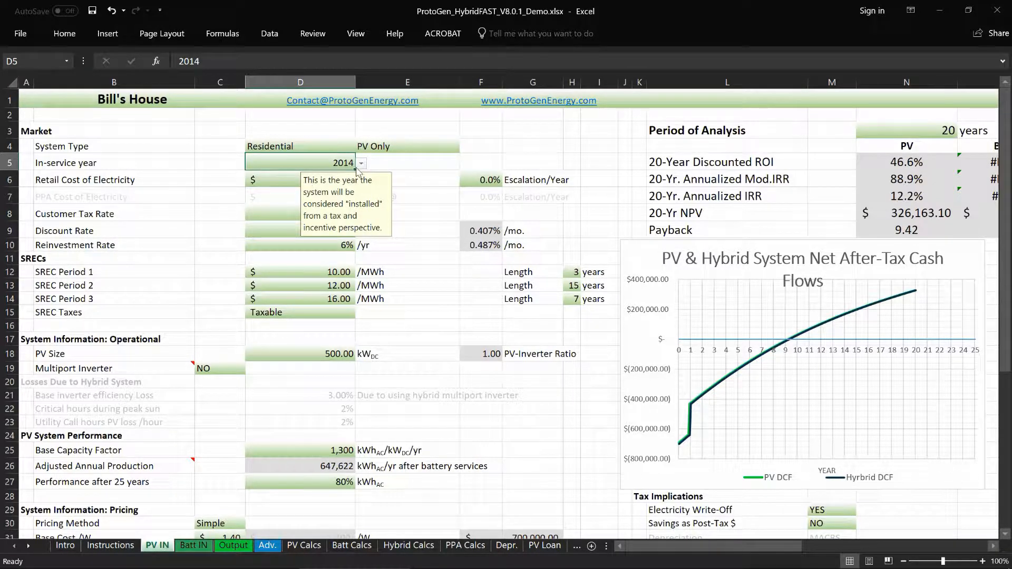
click(390, 161)
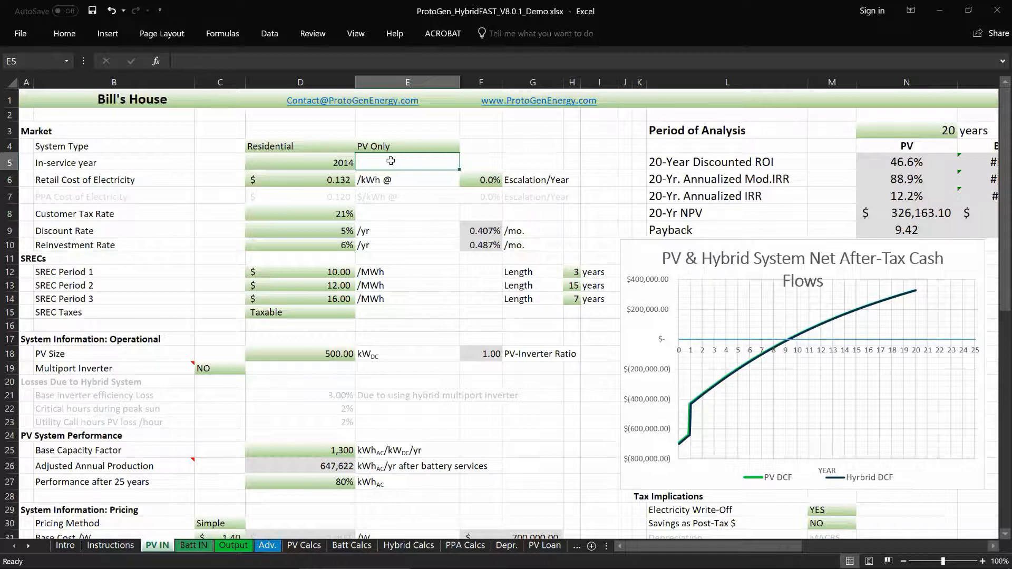
Set the retail cost of electricity to $0.145 per kWh
key(Return)
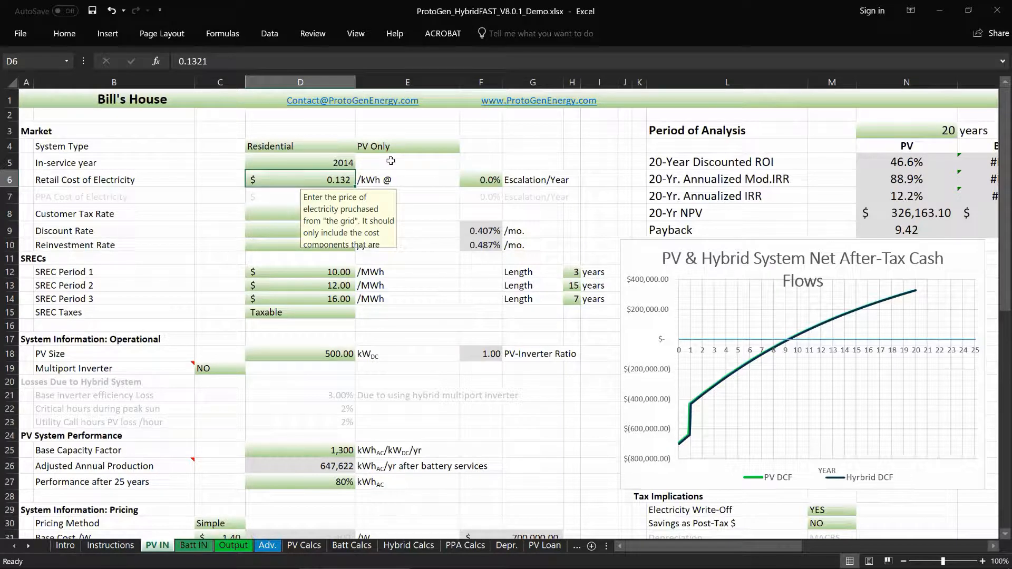
text(.)
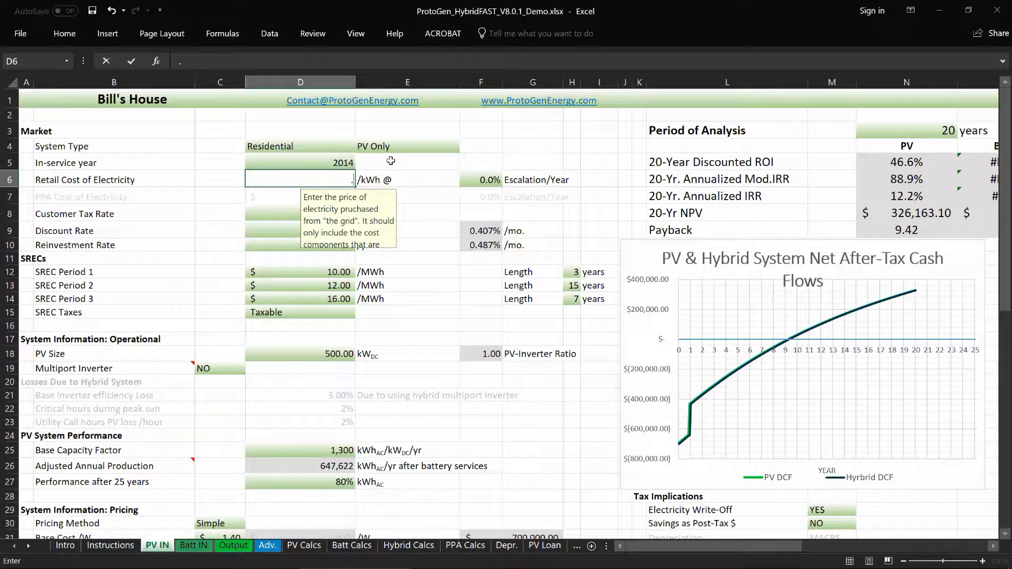
text(145)
key(Return)
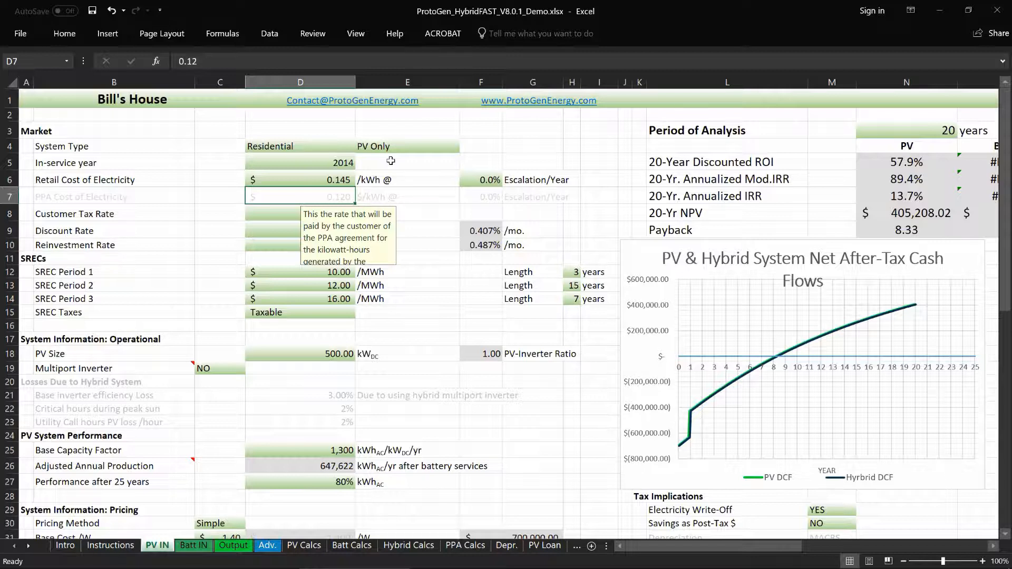
Set the yearly escalation of the retail electricity cost to 2%
key(Right)
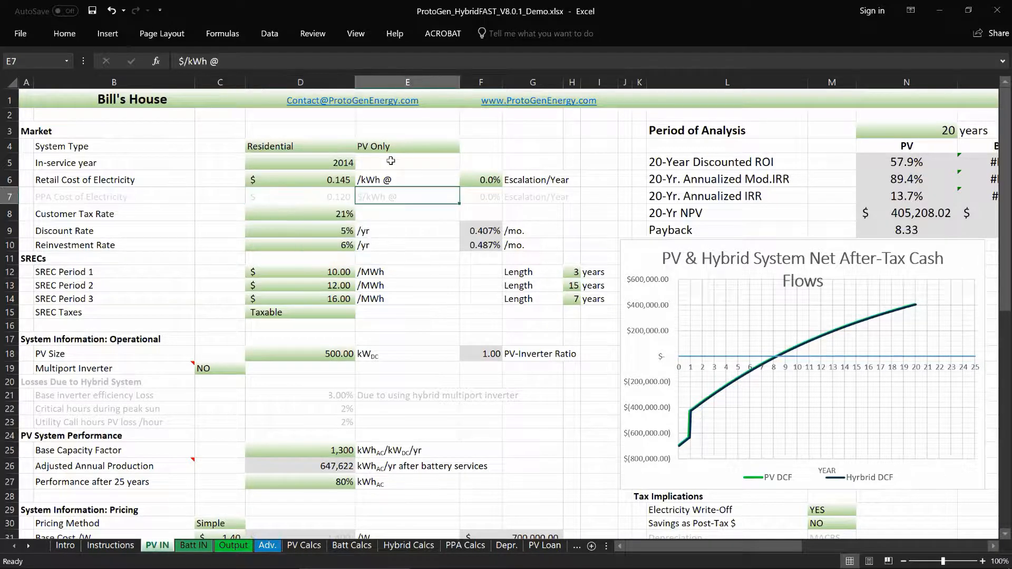
key(Right)
key(Up)
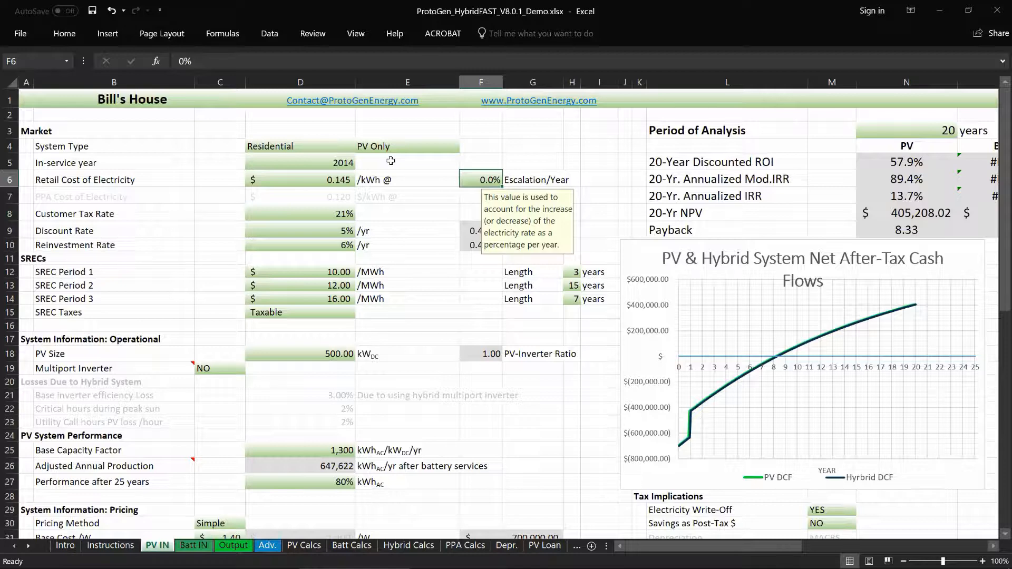
text(2)
key(Return)
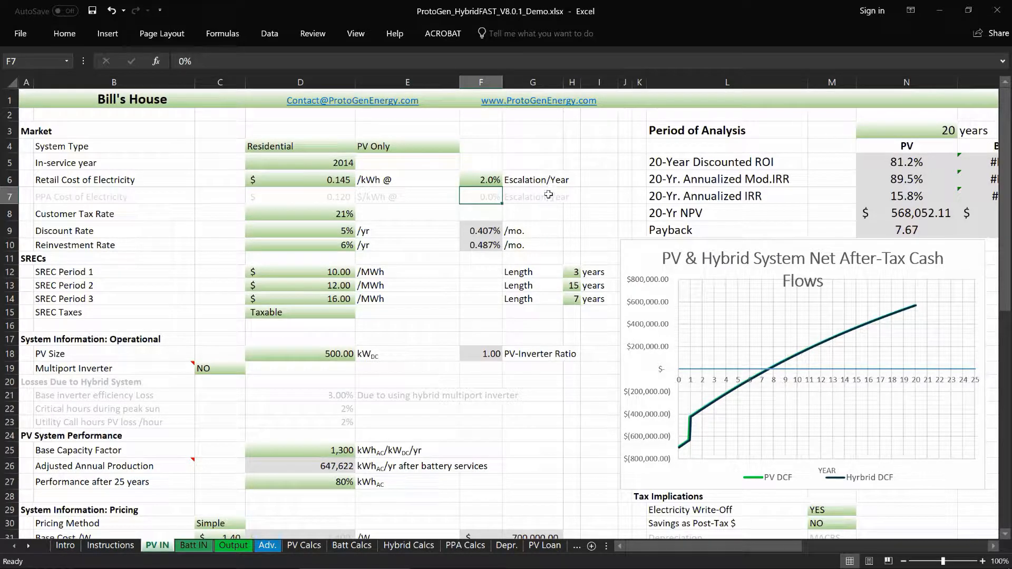
Add the PV Cash Flow series to the net after-tax cash flow chart through the chart filter
click(636, 258)
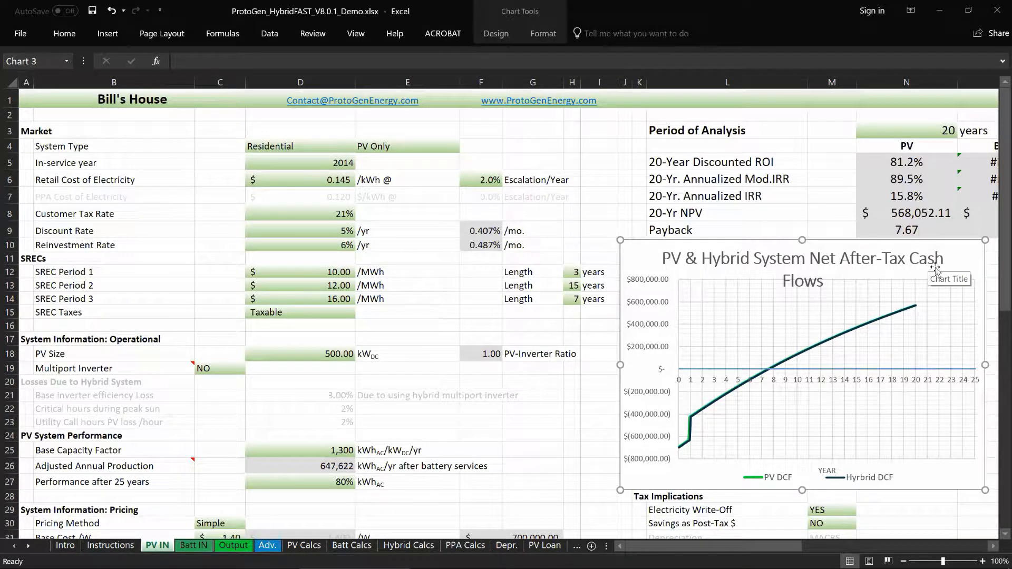
drag(784, 548, 794, 550)
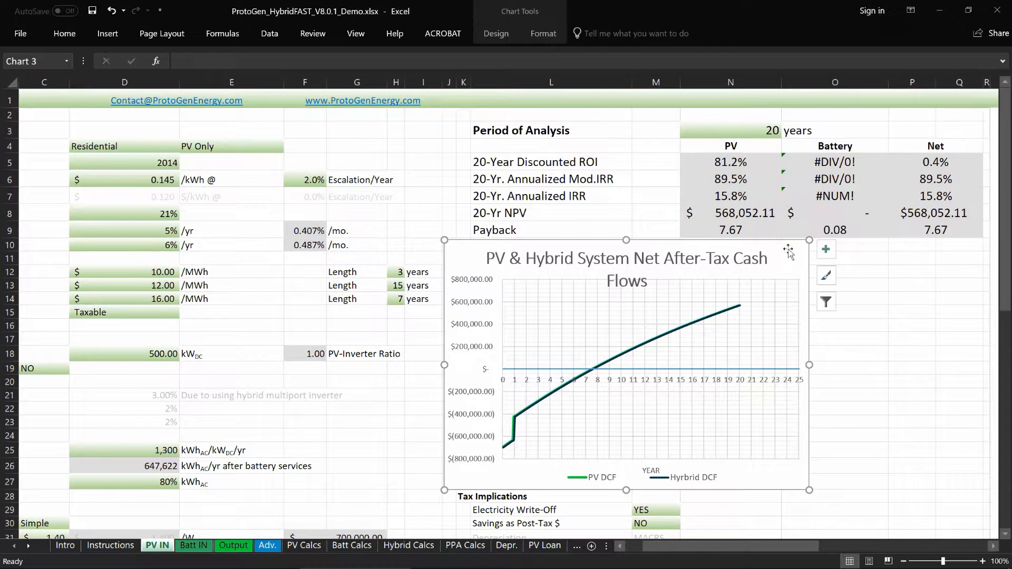
click(825, 302)
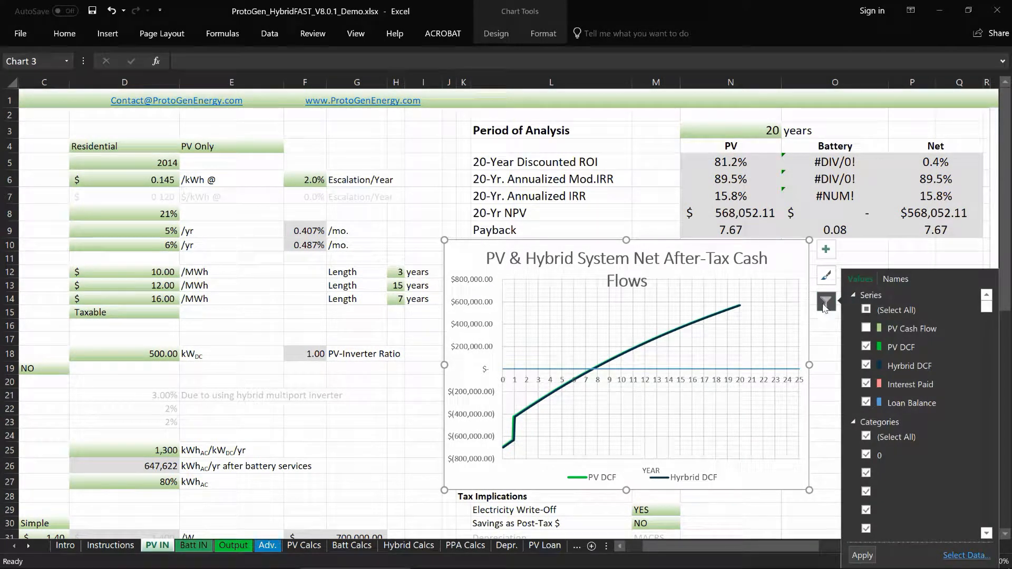
click(866, 329)
click(862, 554)
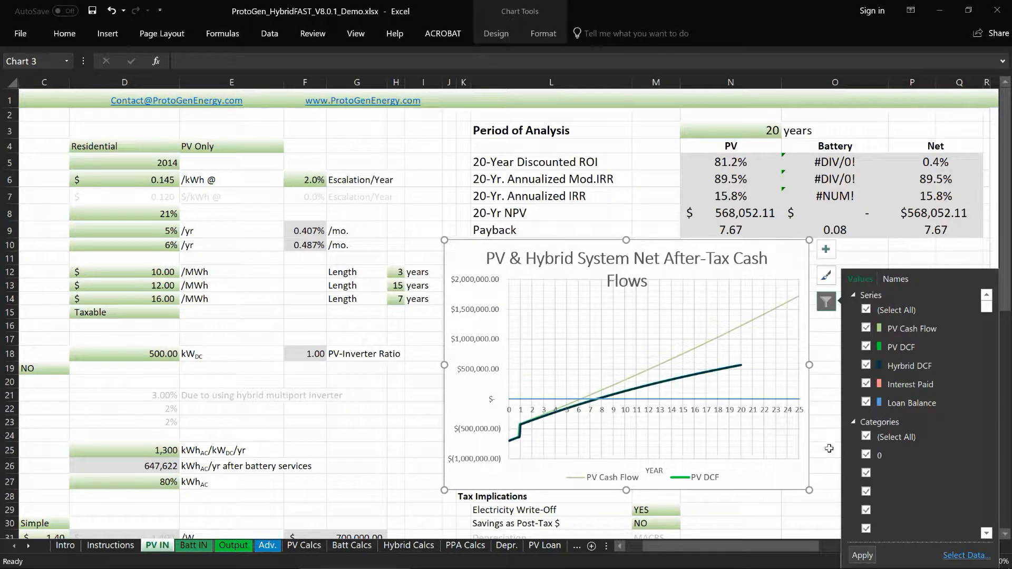
click(822, 409)
drag(773, 546, 735, 542)
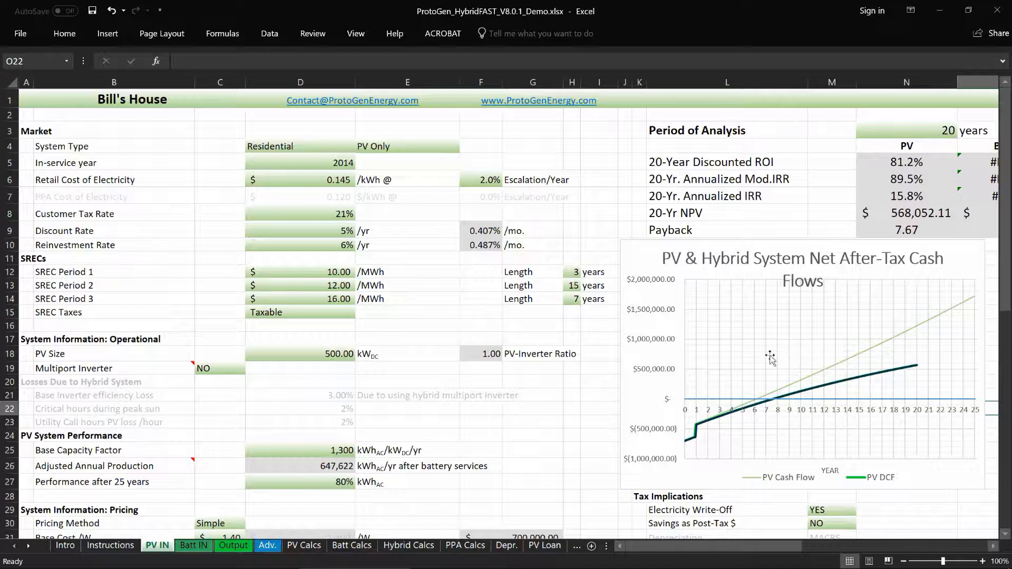
Hide the Hybrid DCF series in the net after-tax cash flow chart
drag(747, 545, 770, 547)
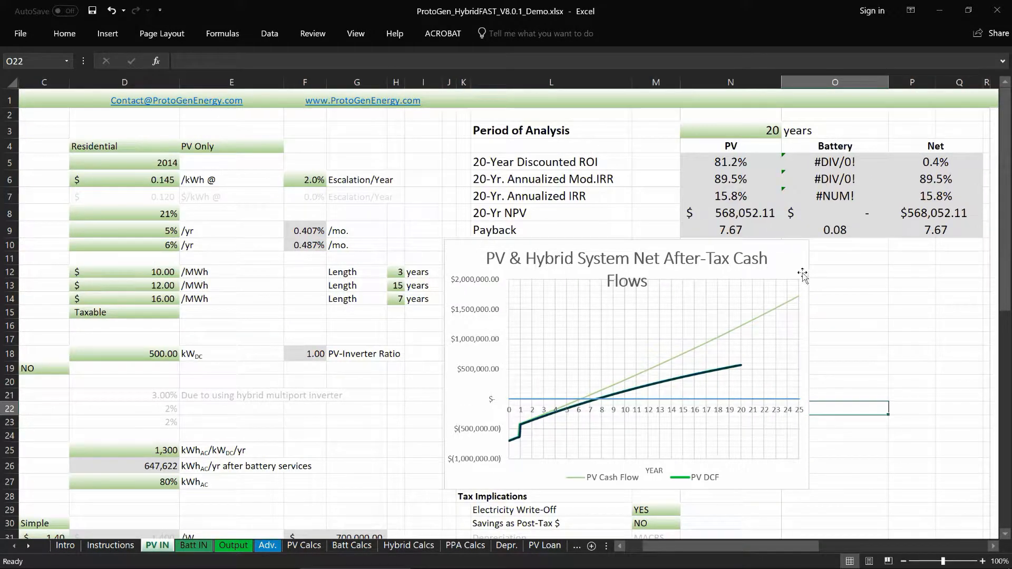
click(802, 274)
click(826, 301)
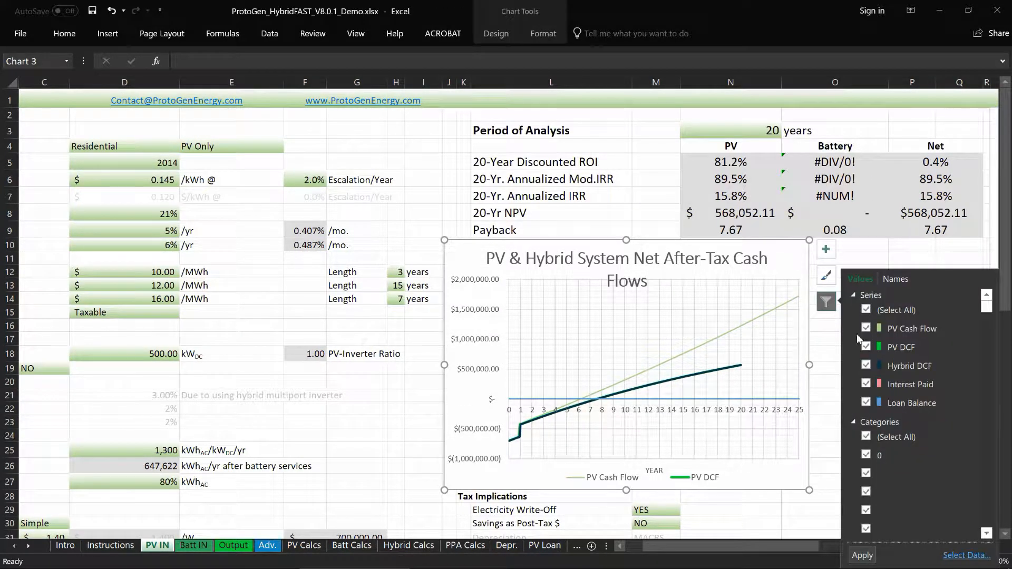
click(865, 365)
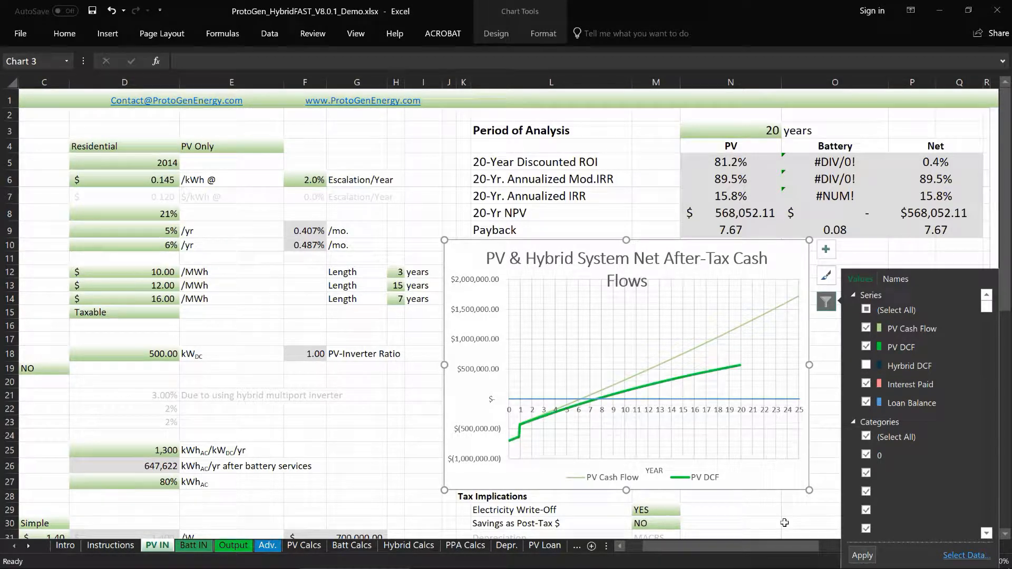
drag(779, 545, 723, 542)
click(597, 327)
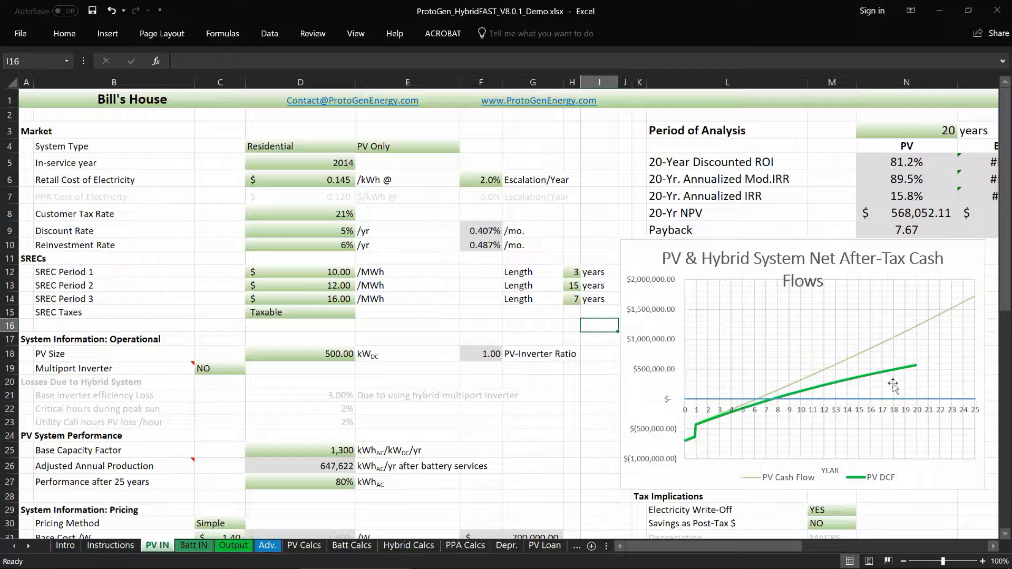
Set the discount rate to 0% per year and select the net after-tax cash flow chart
mouse_move(918, 370)
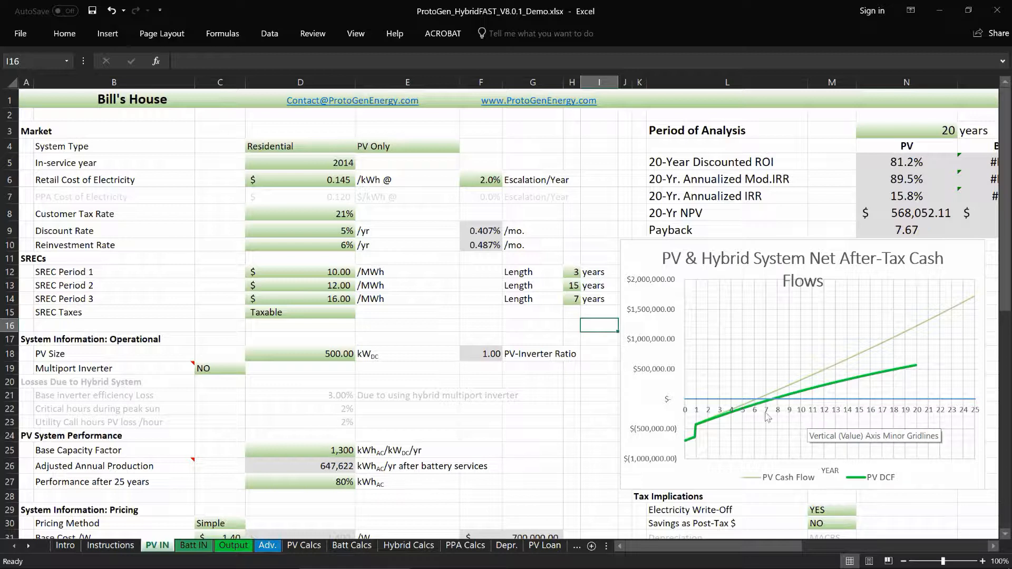
click(318, 232)
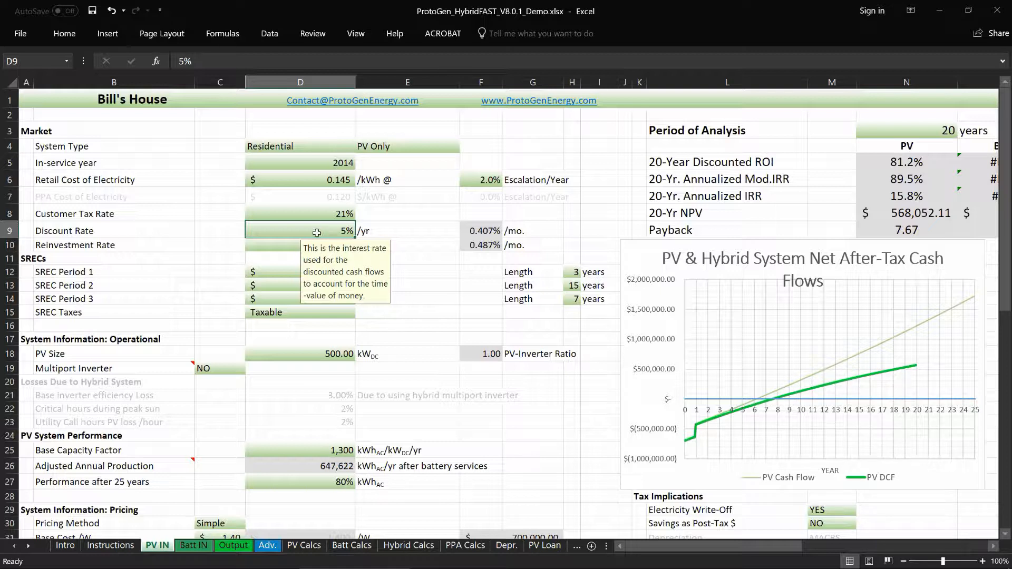
text(0)
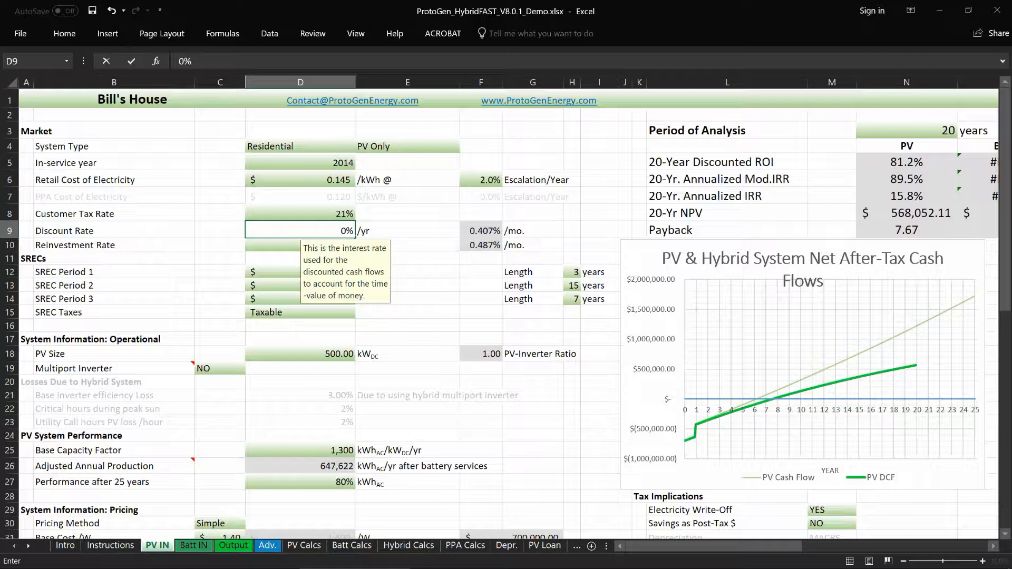
key(Return)
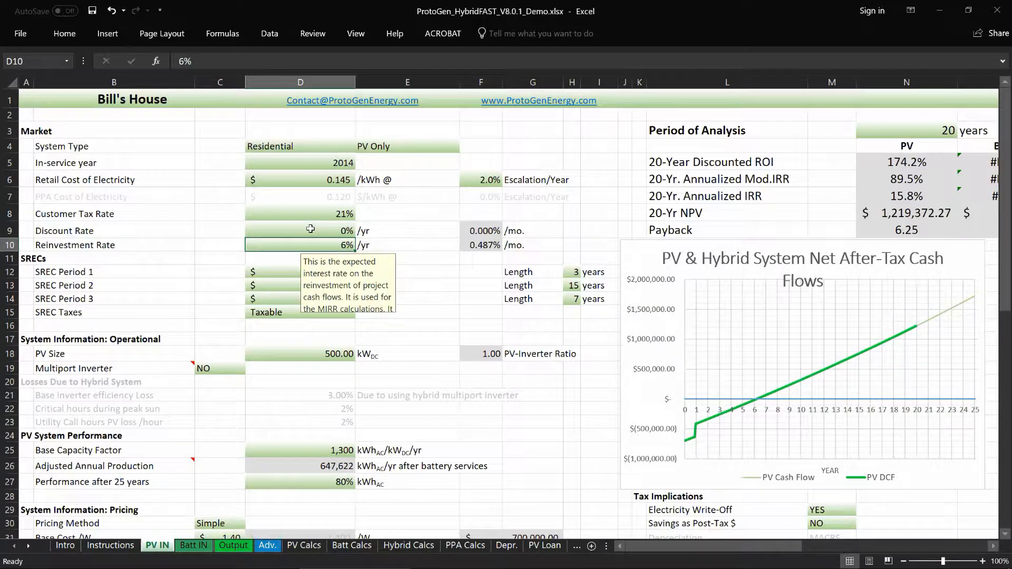
click(962, 258)
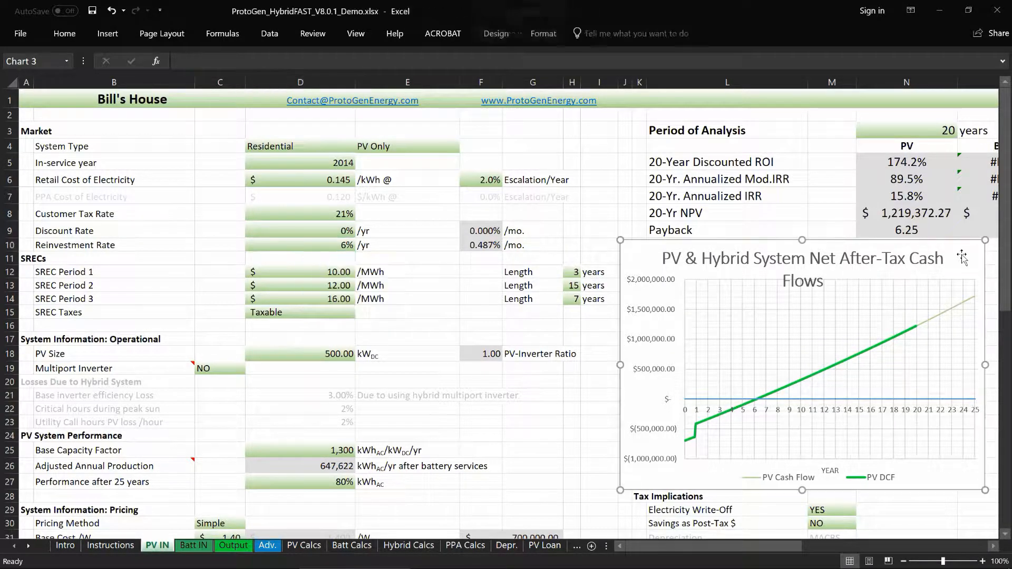
Hide the PV Cash Flow series in the net after-tax cash flow chart through the chart filter
drag(790, 549, 809, 549)
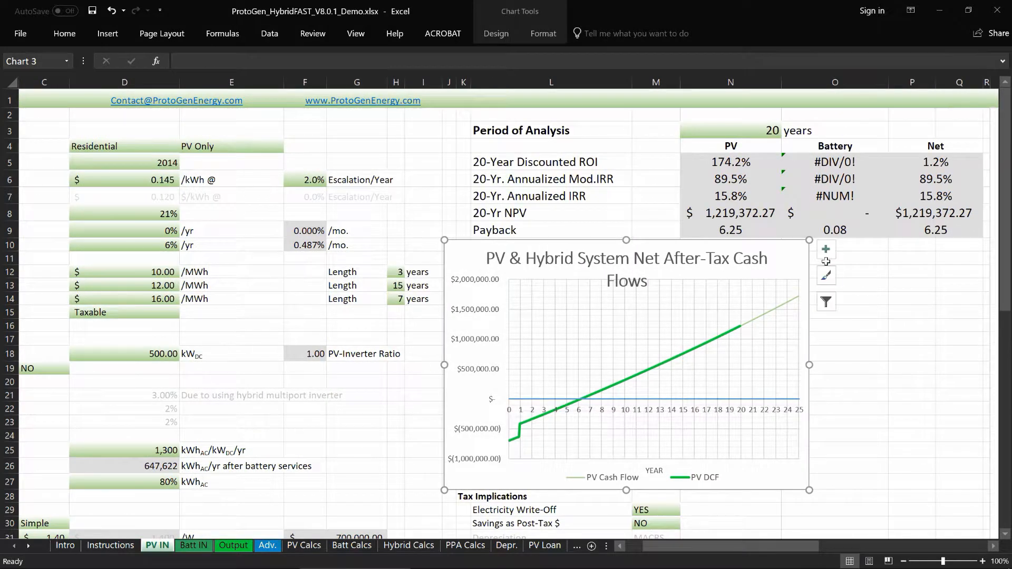
click(826, 302)
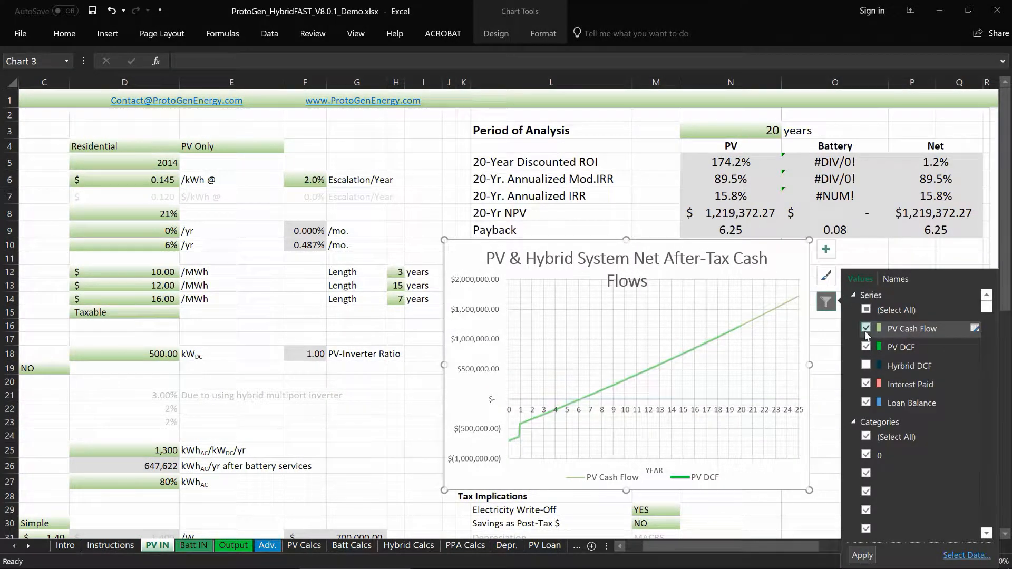
click(866, 329)
click(862, 555)
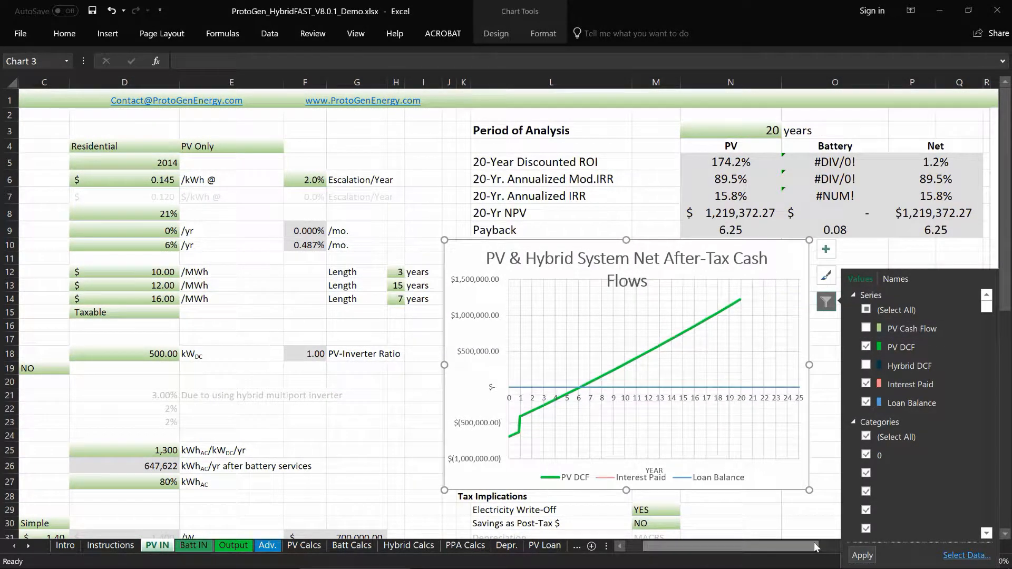
drag(815, 548, 738, 548)
click(604, 323)
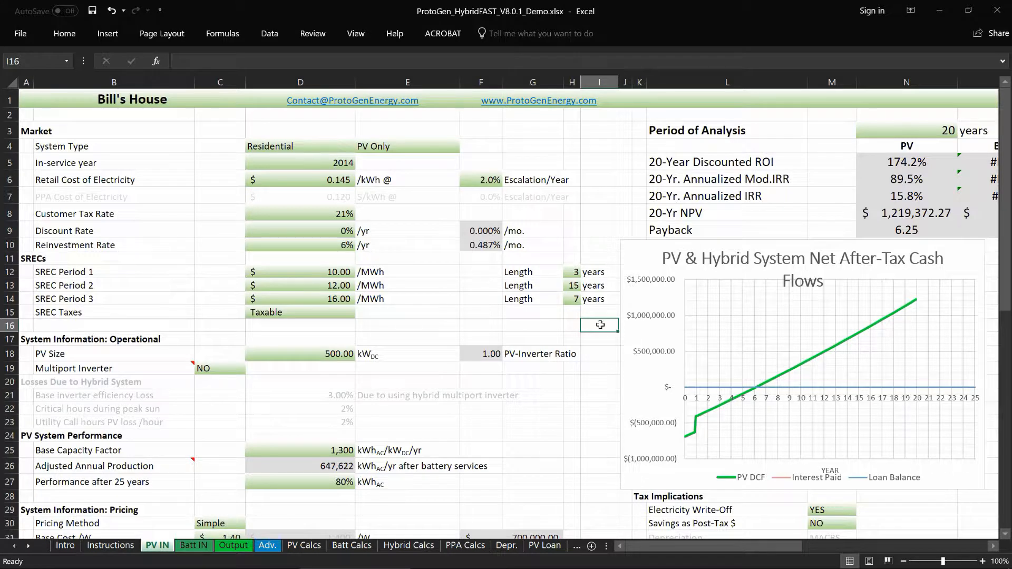
Set the SREC Period 1 price to $300/MWh and the SREC Period 2 price to $450/MWh
click(311, 278)
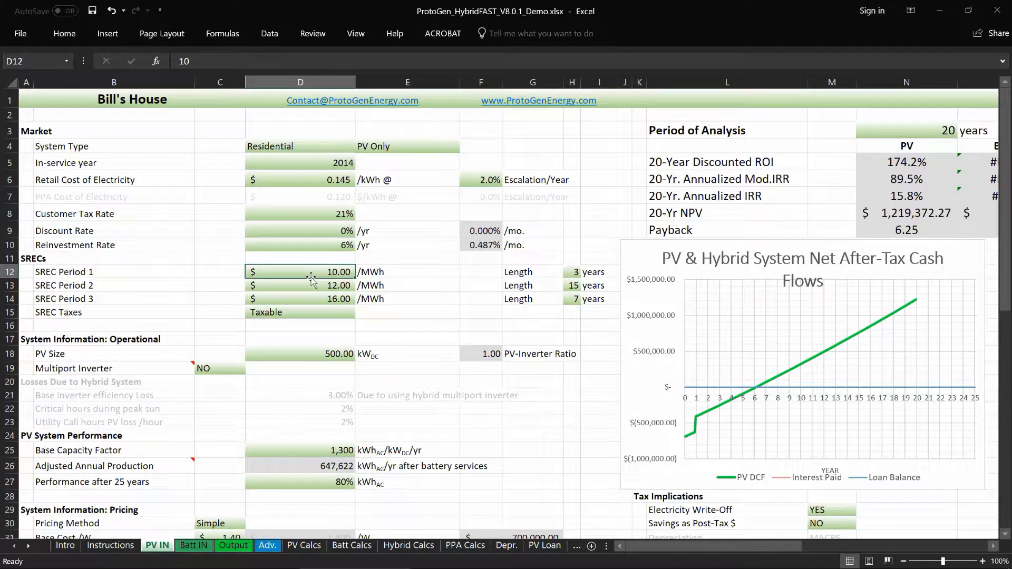
text(300)
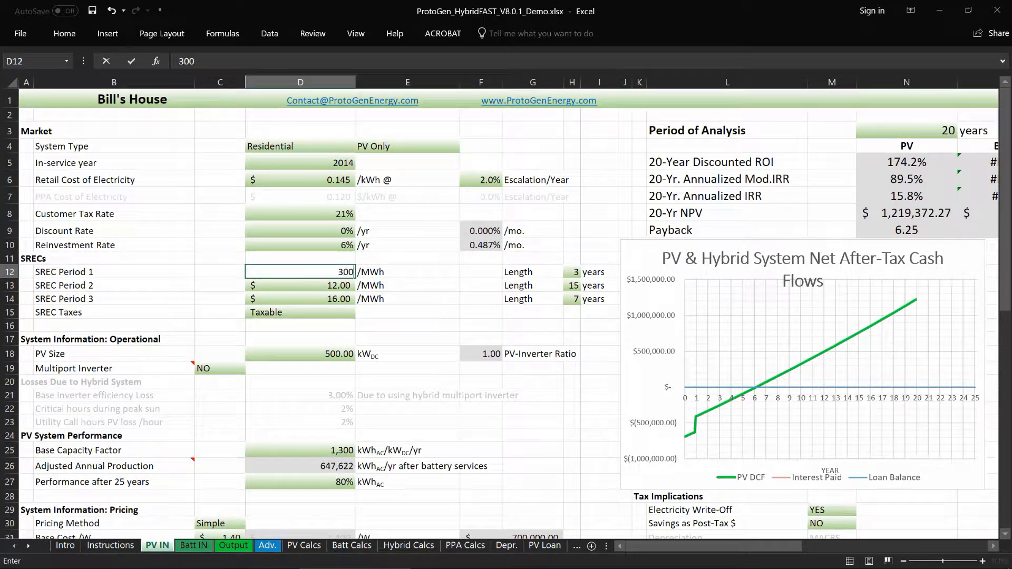
key(Return)
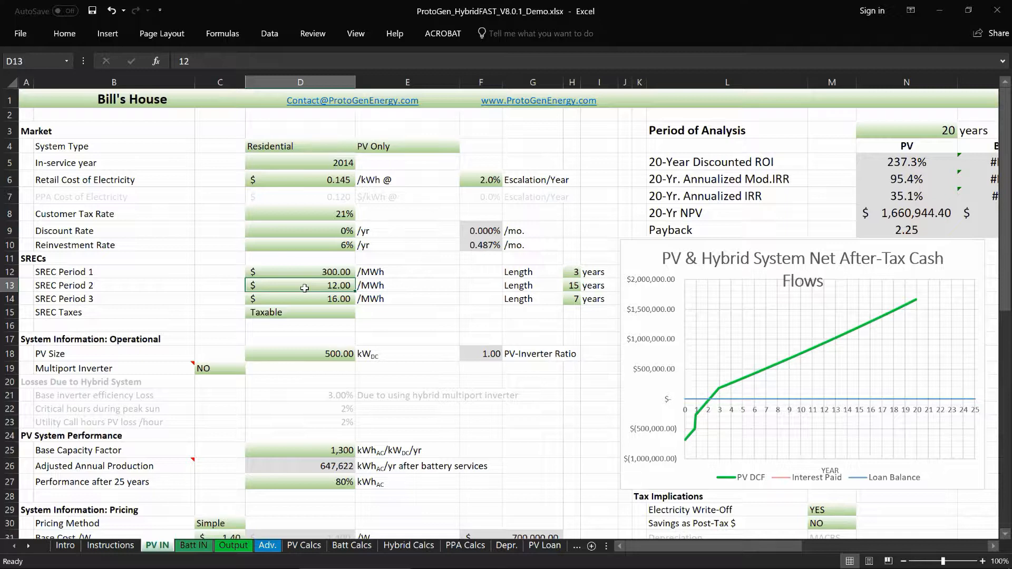
text(450)
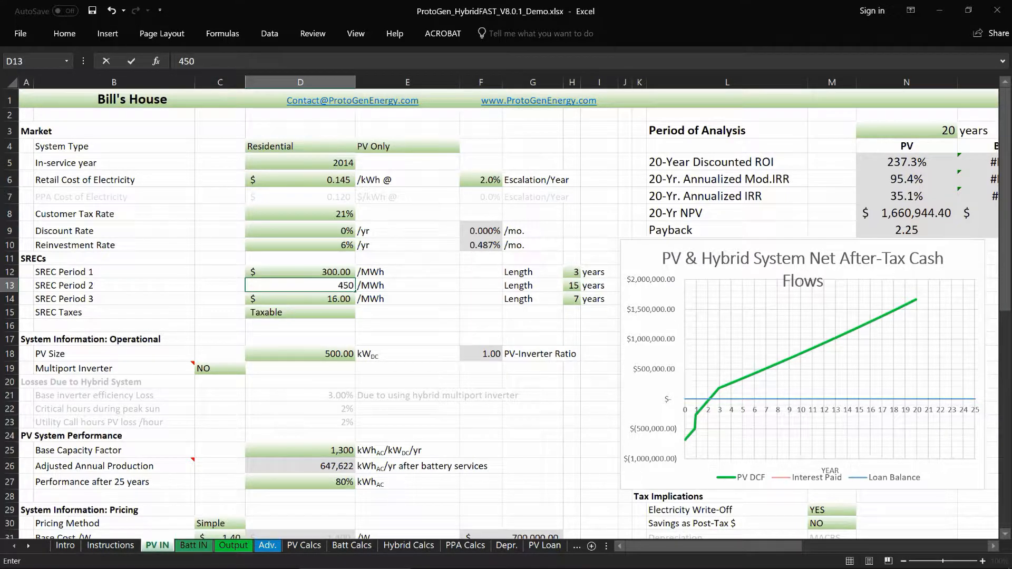
key(Return)
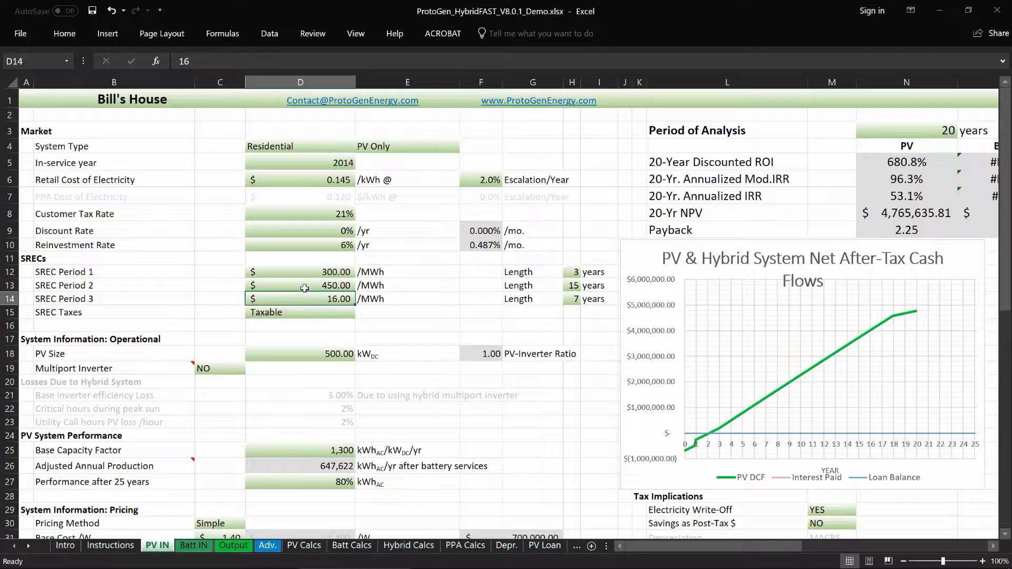
Set the length of SREC Period 2 to 3 years
click(571, 287)
text(3)
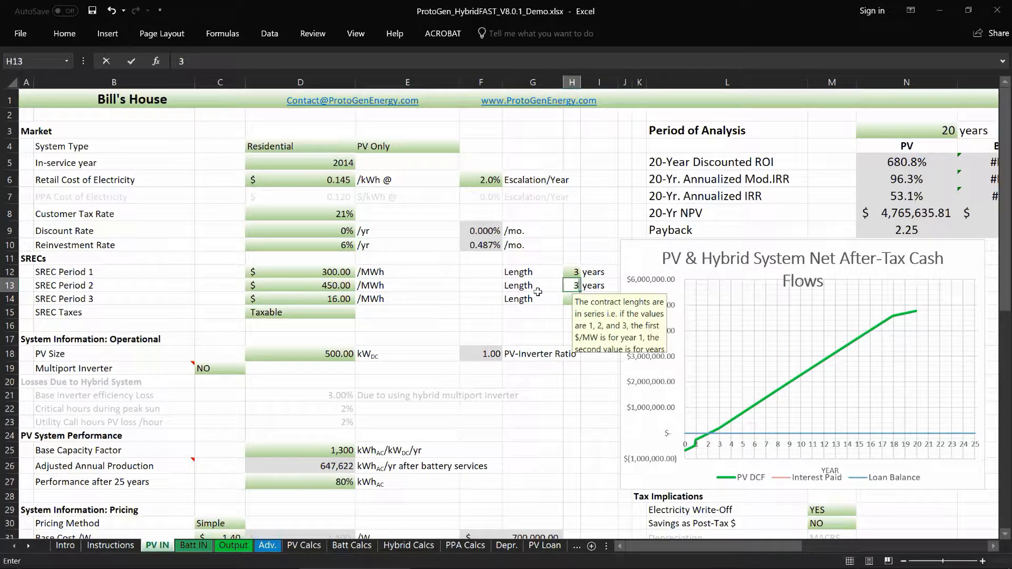
key(Return)
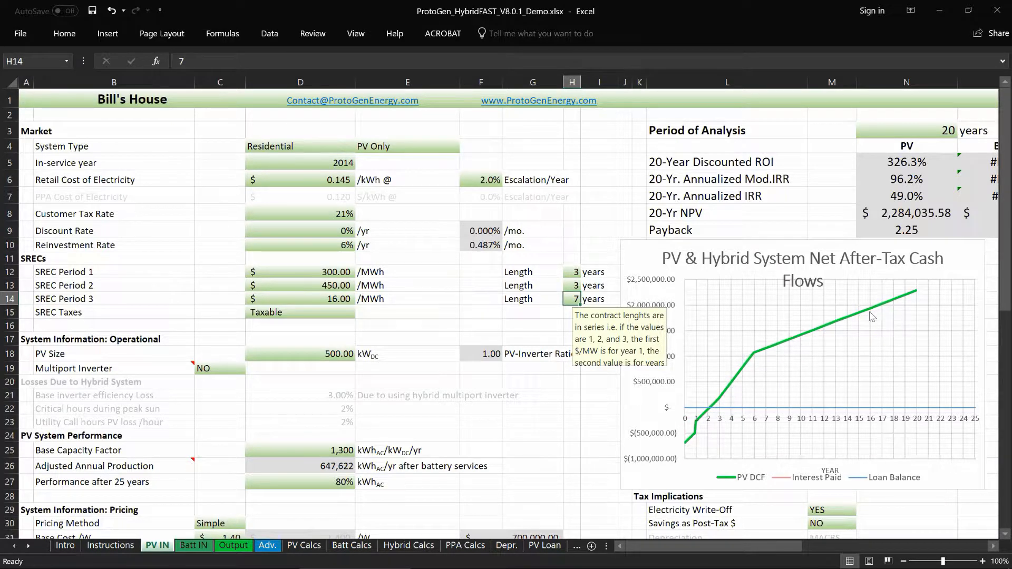
Set the SREC Period 3 price to $150/MWh
click(324, 299)
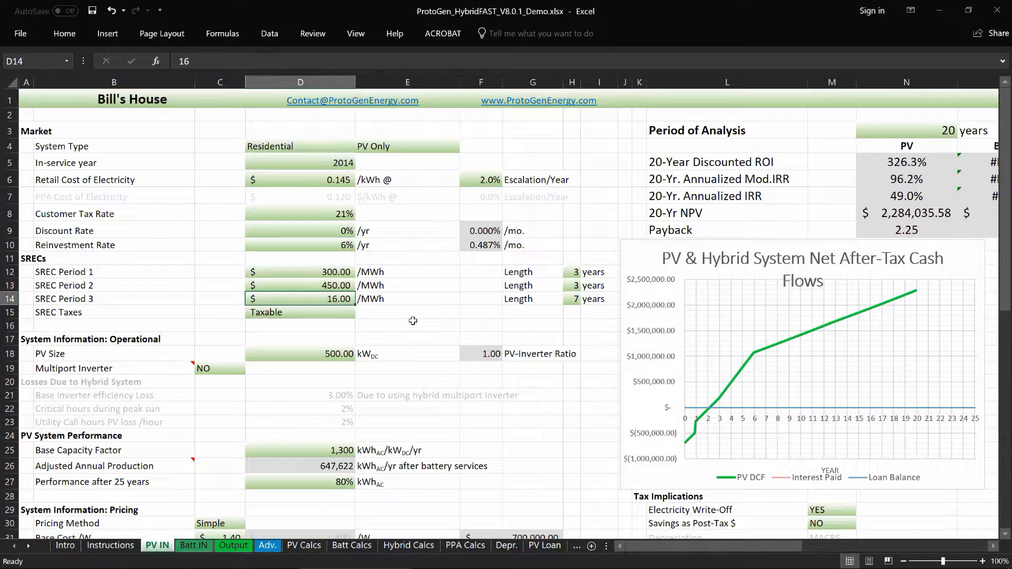
text(150)
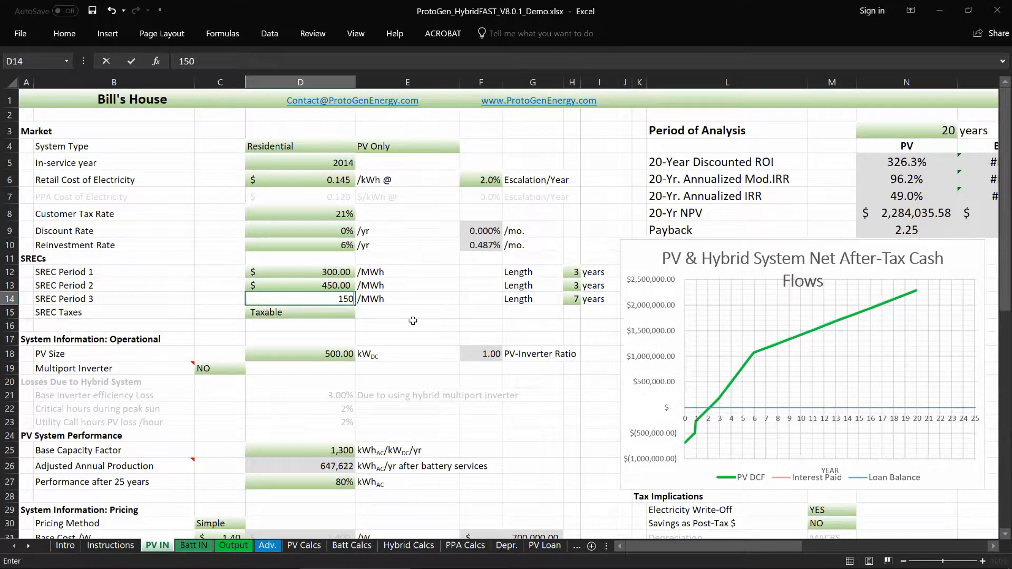
key(Return)
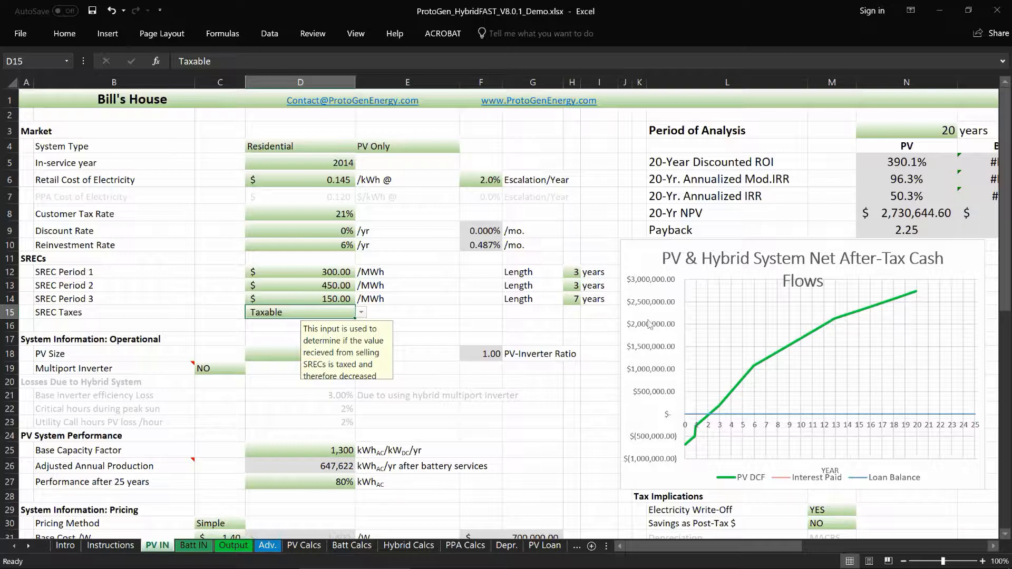
click(439, 311)
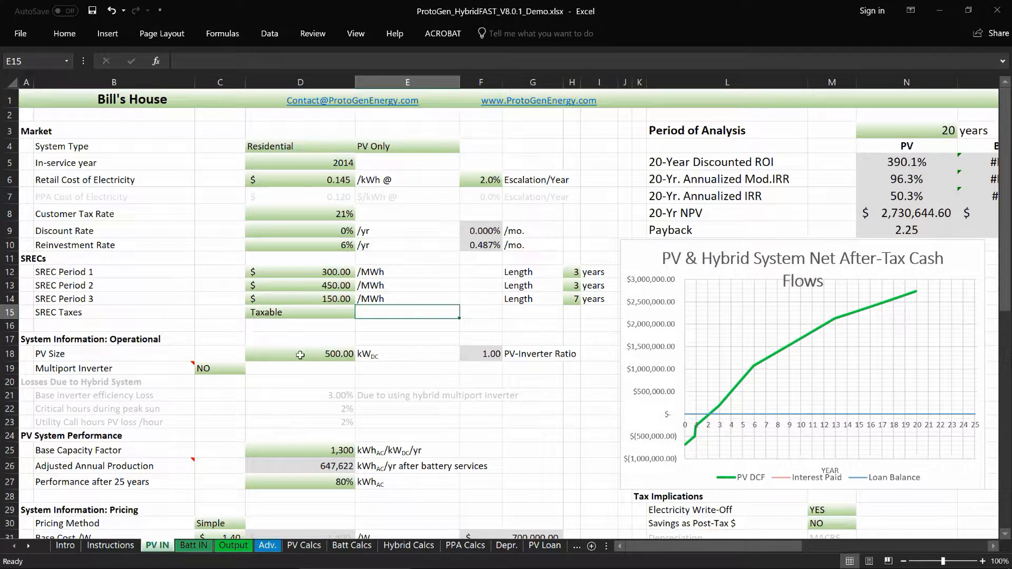
Set the PV size to 10 kW DC and inspect the formula of the PV-Inverter Ratio
click(299, 354)
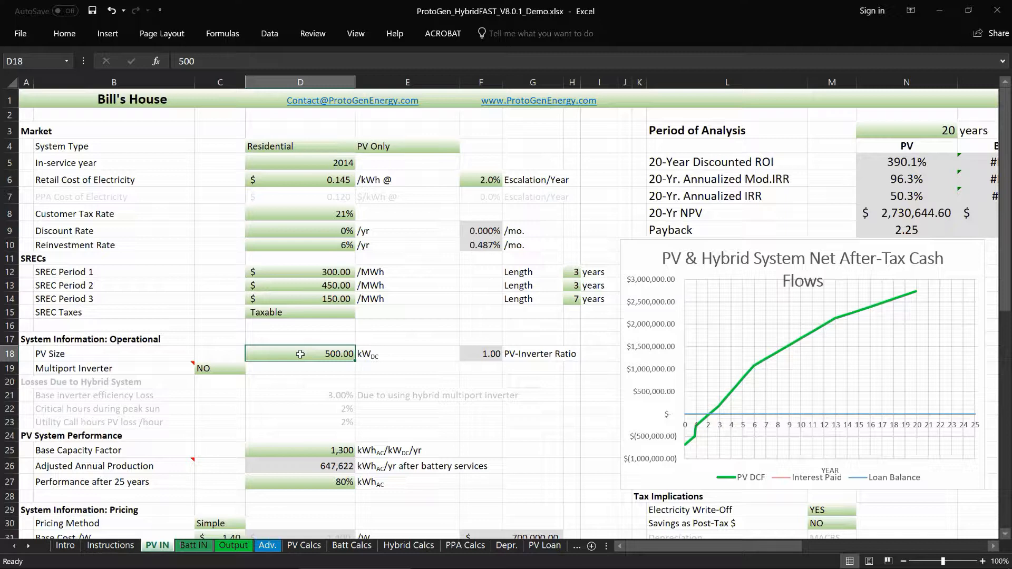
text(10)
key(Return)
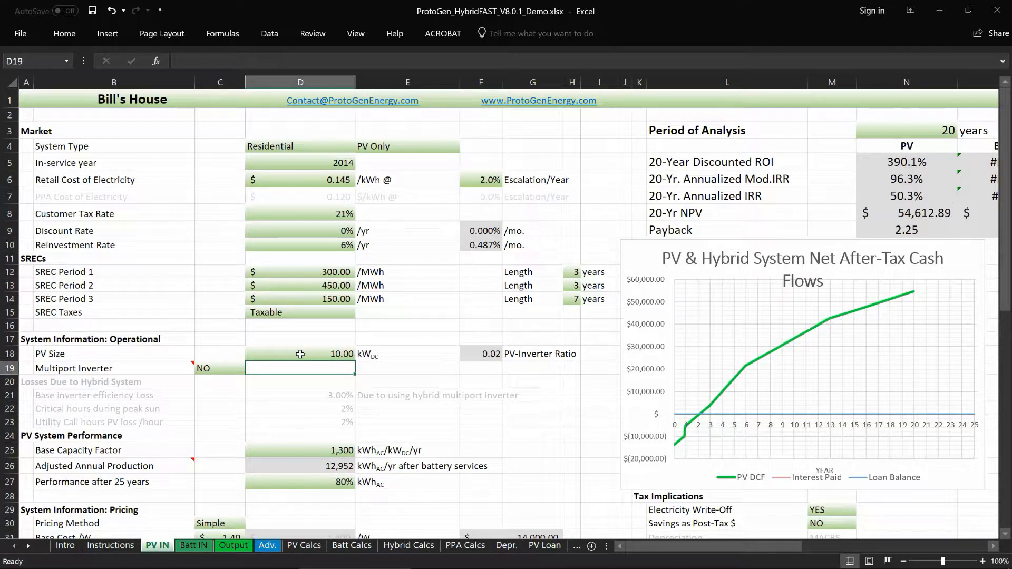
scroll(300, 354, down, 4)
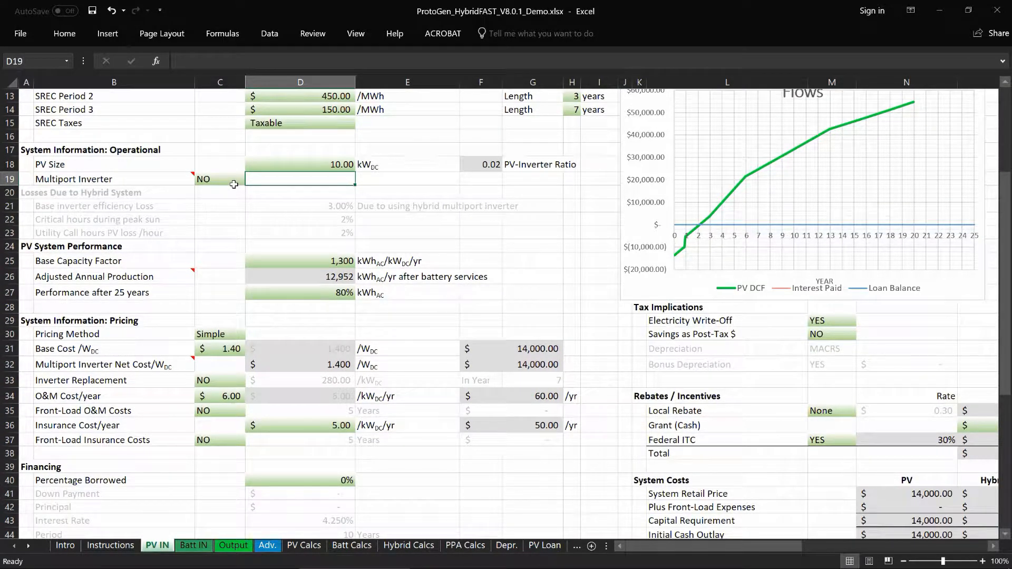
click(475, 164)
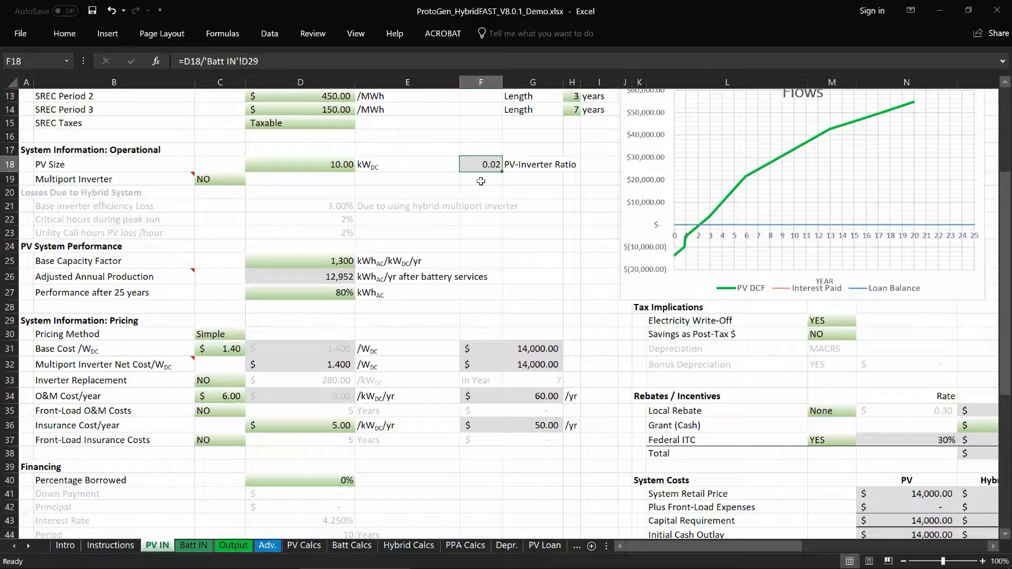
click(478, 182)
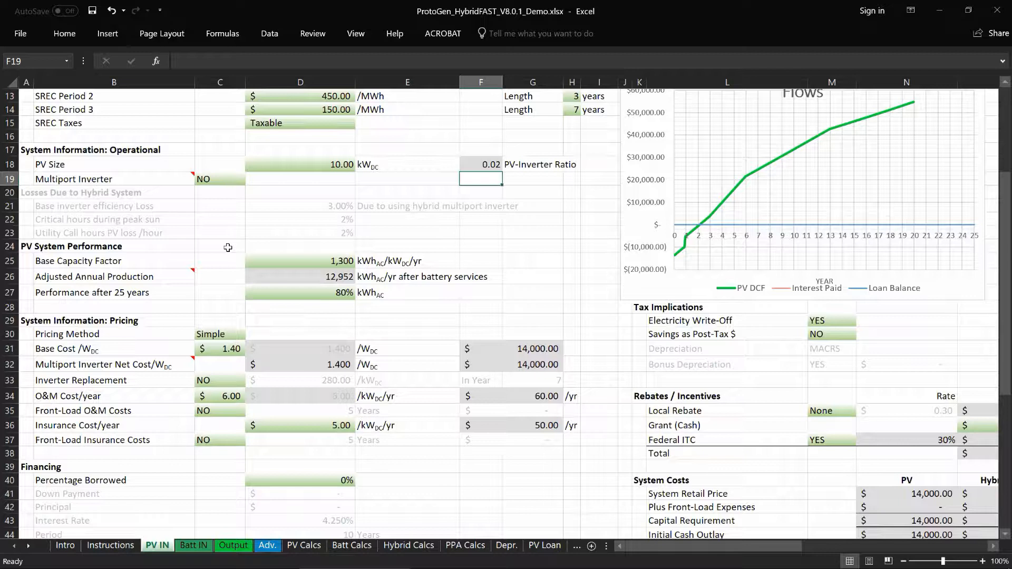
Set the PV system's base capacity factor to 1,050 kWh AC per kW DC per year
click(269, 260)
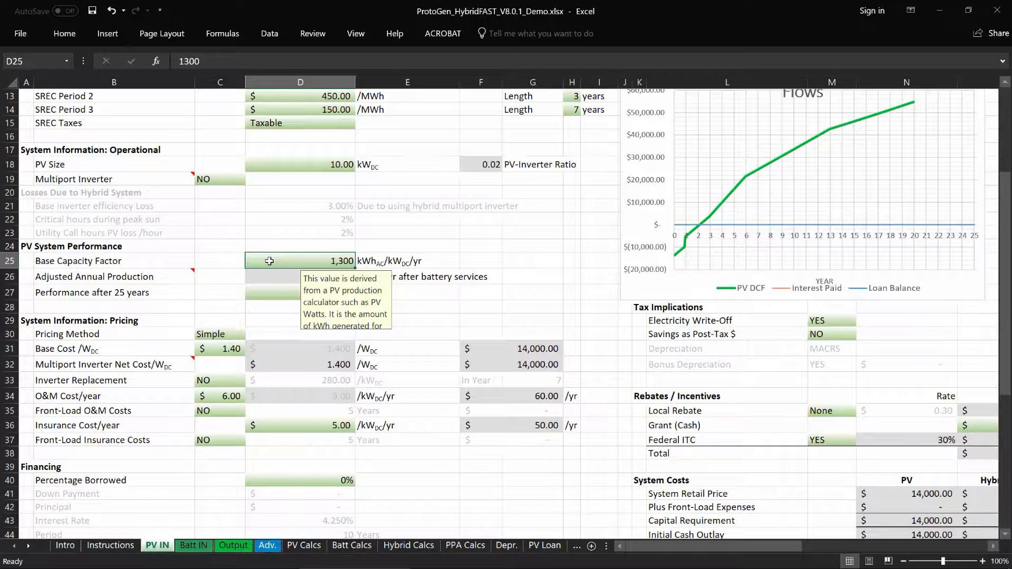
text(1,0)
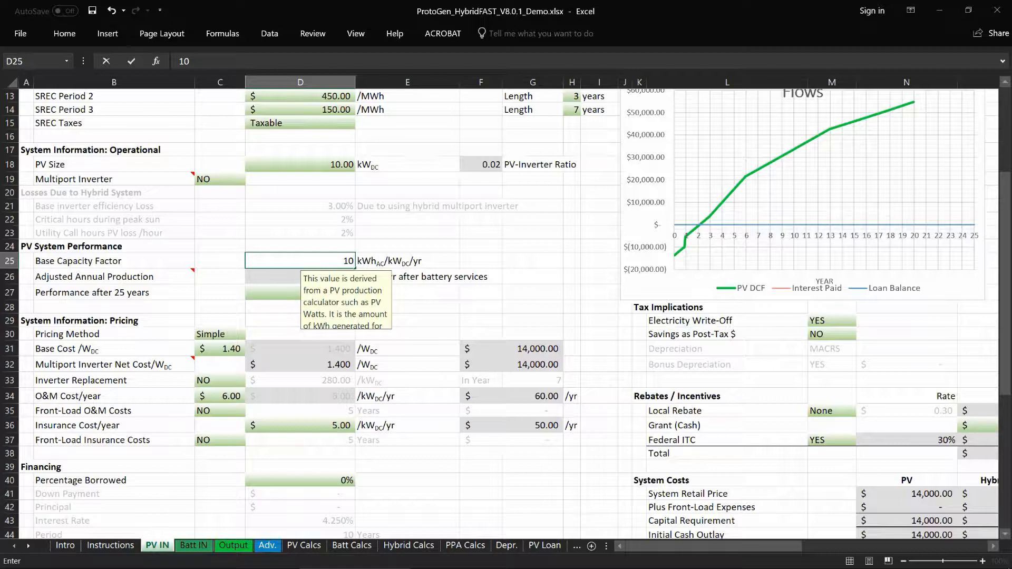
text(50)
key(Return)
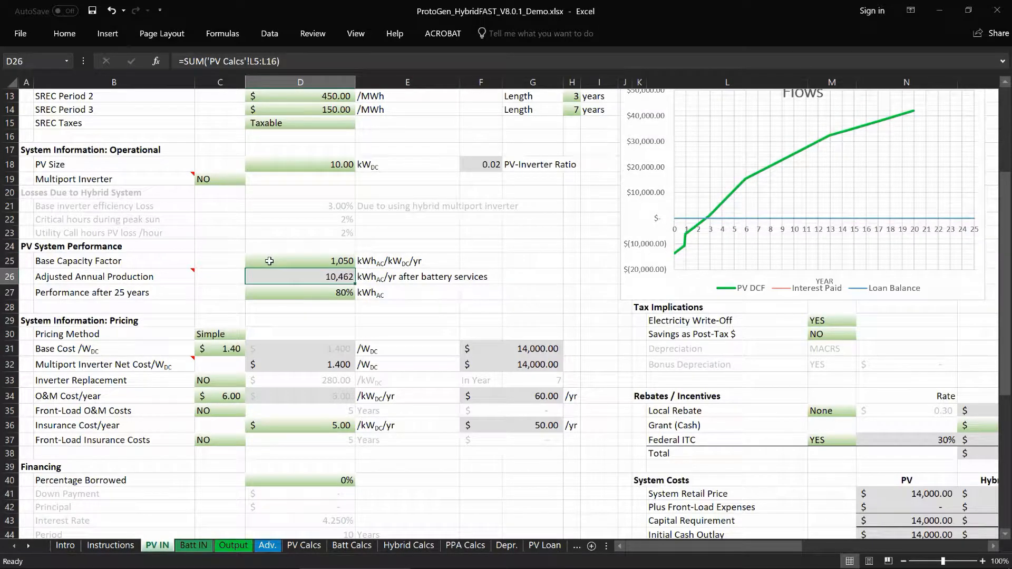
Try a base cost of $5.50 per watt DC under the Simple pricing method and undo it
scroll(269, 261, down, 3)
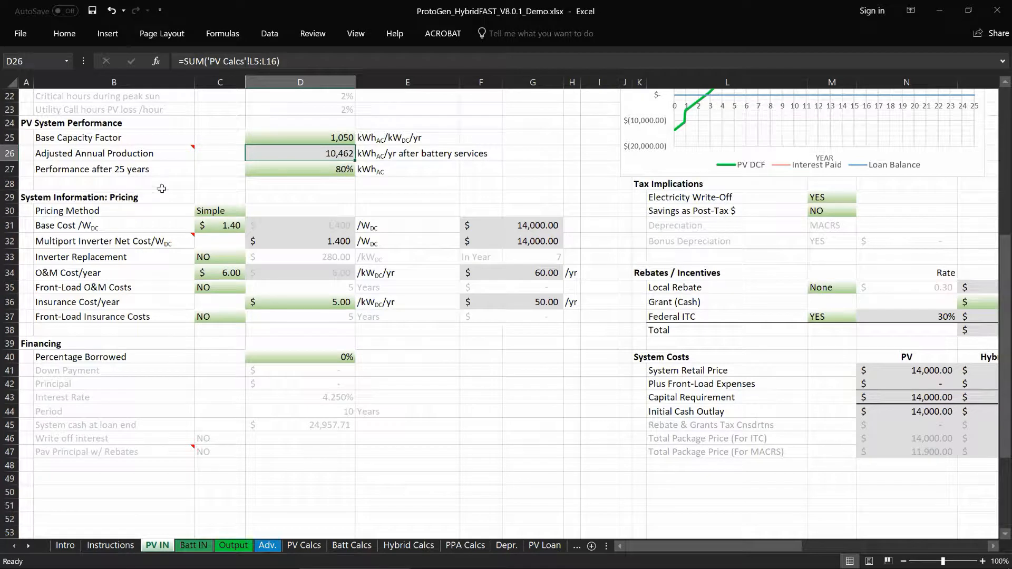
click(215, 226)
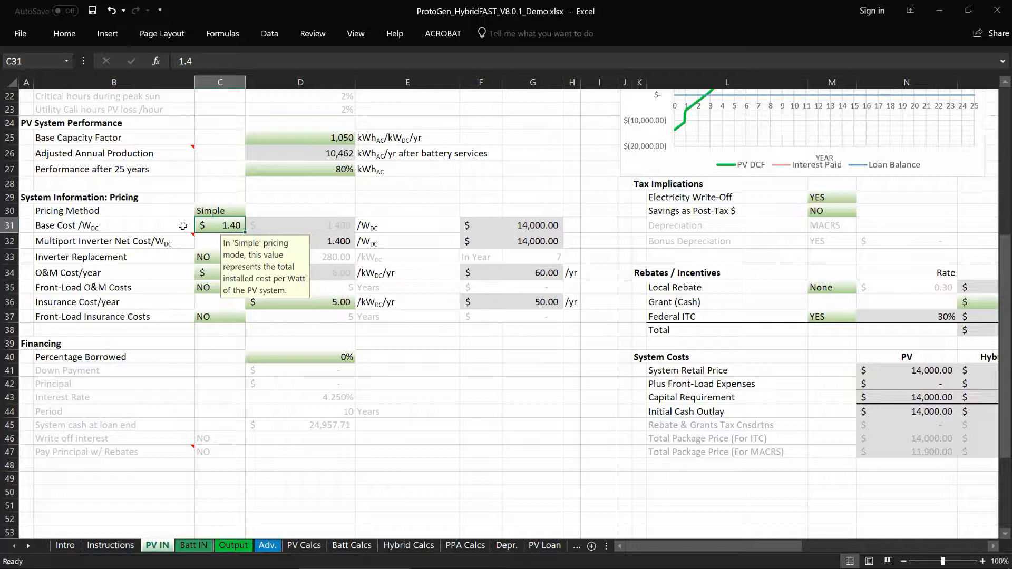
text(5.5)
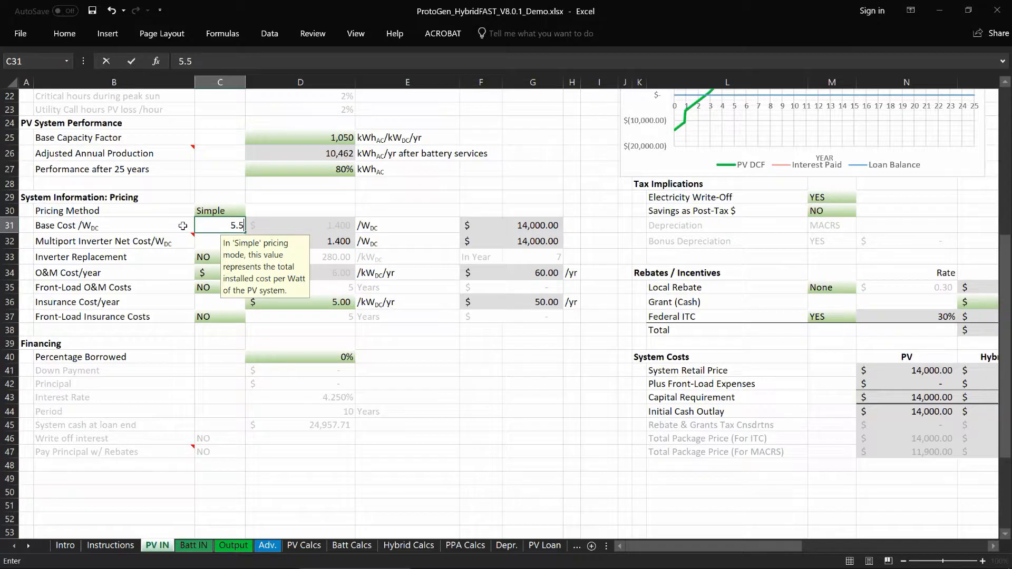
key(Return)
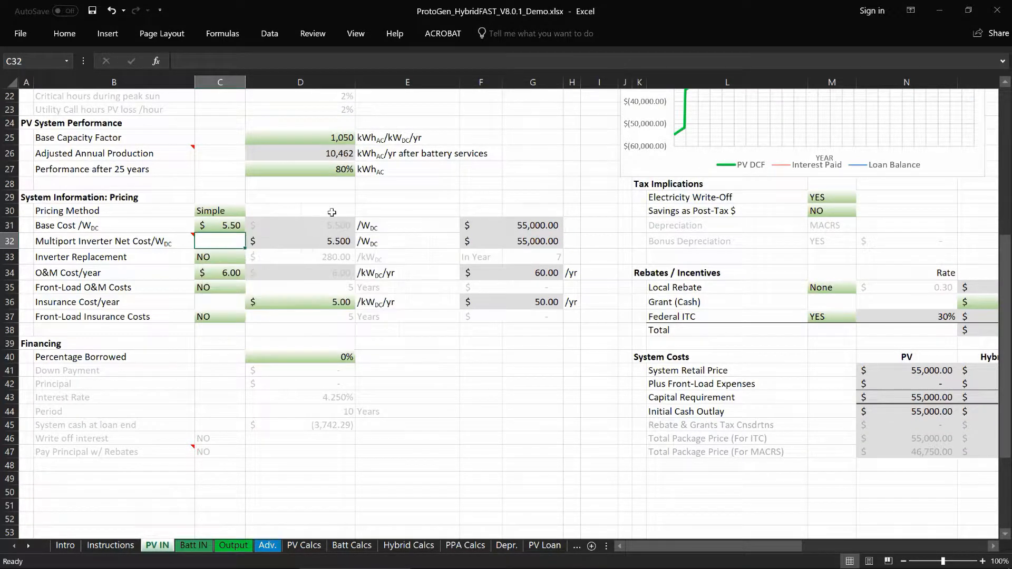
key(ctrl+z)
Insert a small text box reading ROI in the empty cells between the market inputs and the Period of Analysis results
scroll(390, 210, up, 7)
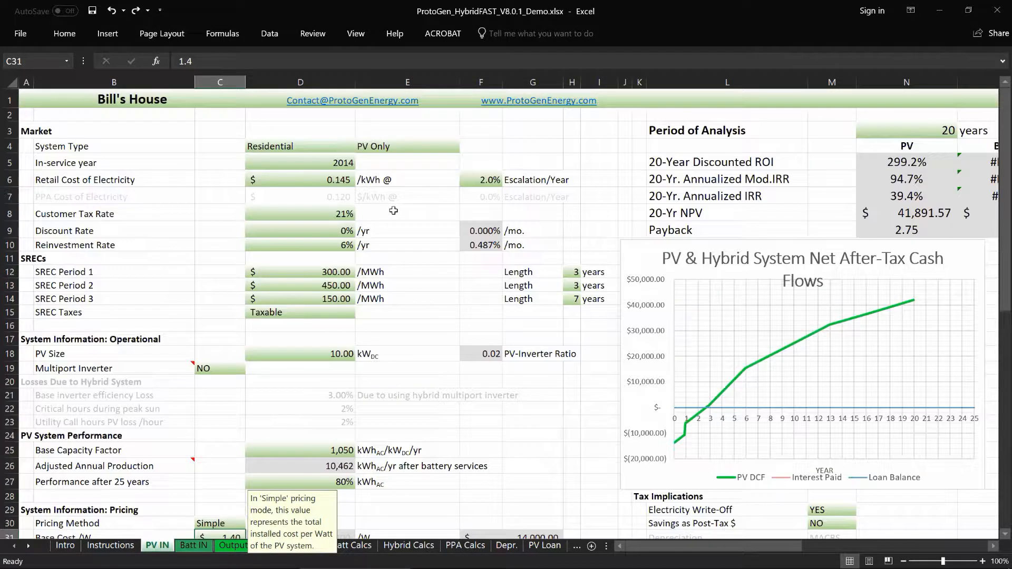
click(631, 258)
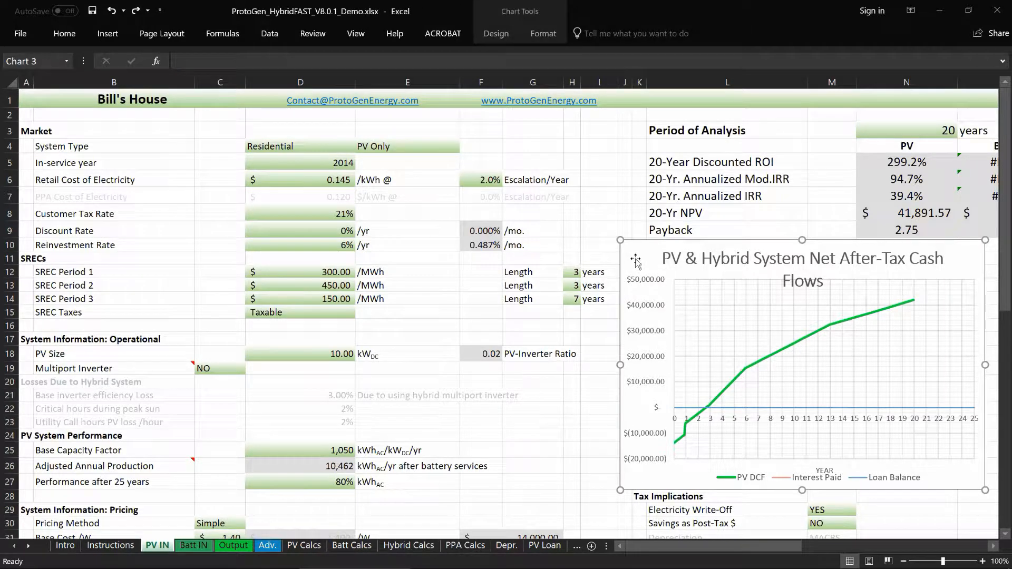
click(108, 35)
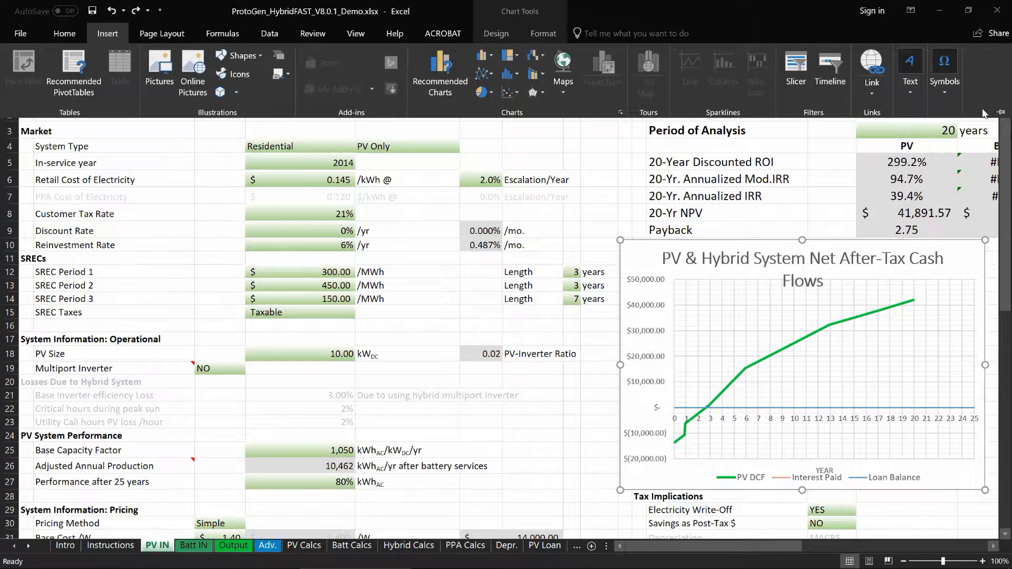
click(999, 112)
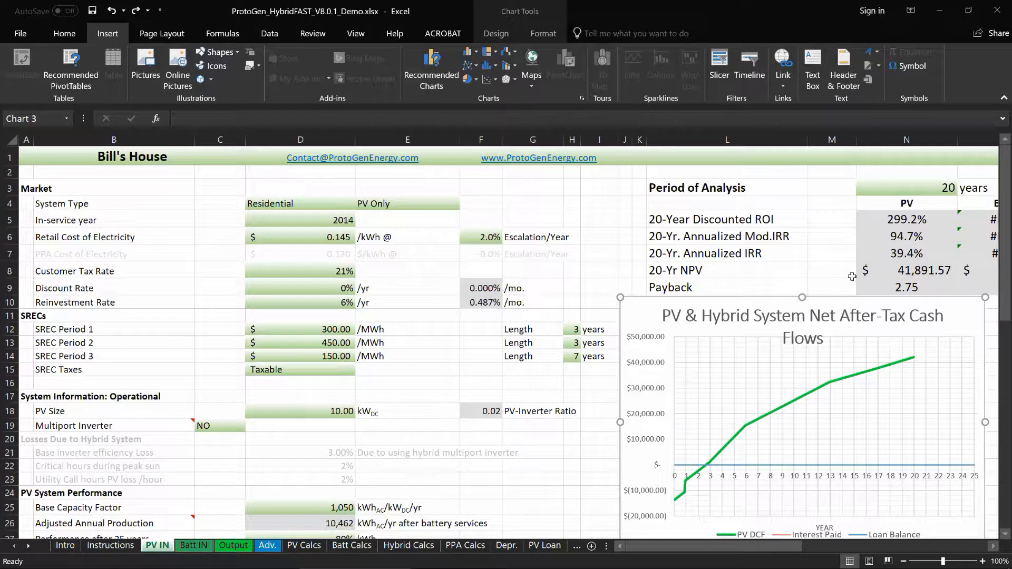
click(816, 63)
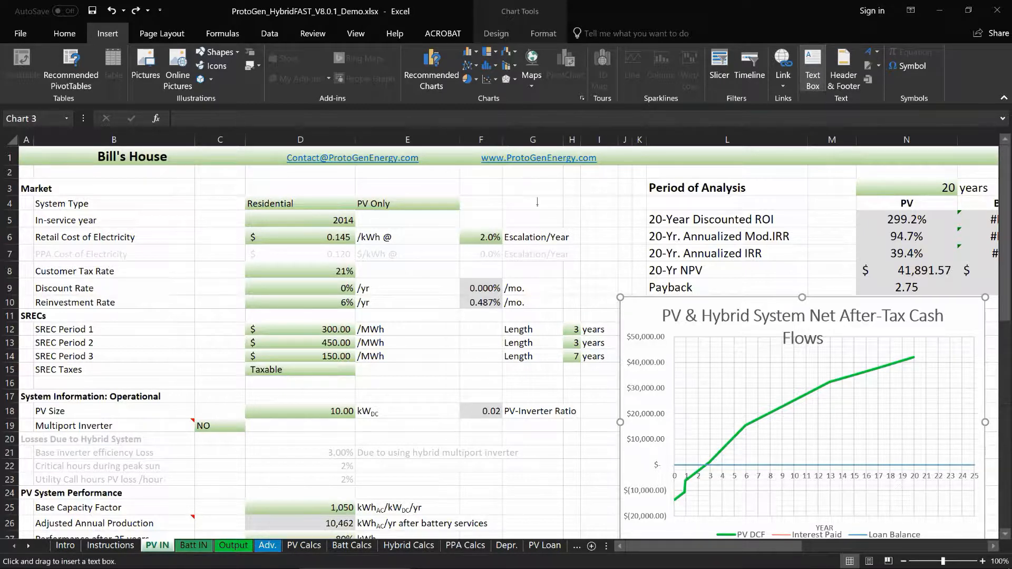
drag(502, 176, 566, 196)
text(ROI)
Duplicate the ROI text box directly below the original and change the copy's text to "Payback:"
drag(561, 202, 559, 215)
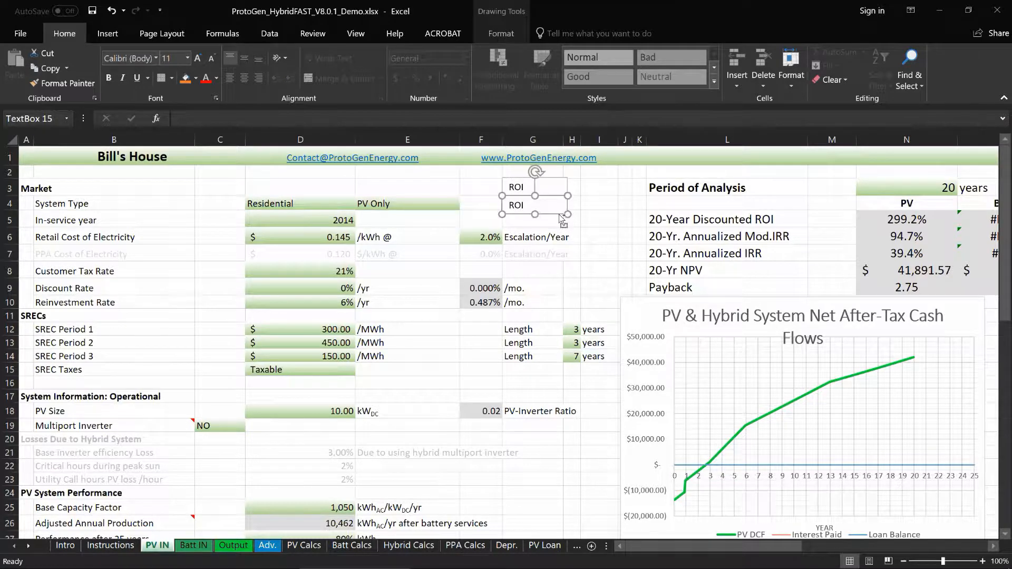
double_click(516, 205)
text(Payback:)
Add a colon to the ROI label and duplicate both label boxes directly beside the originals
click(523, 187)
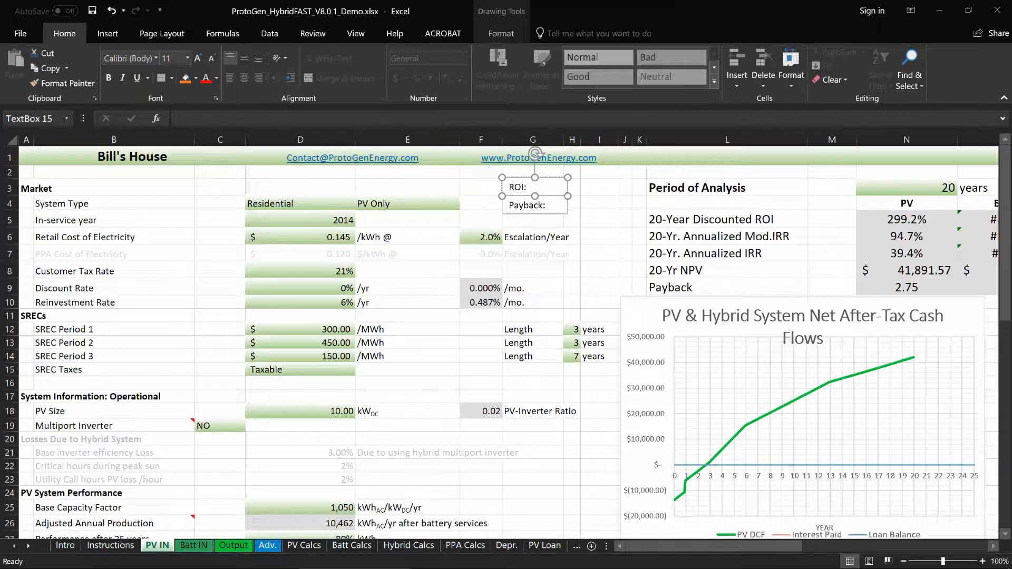
drag(535, 197, 534, 215)
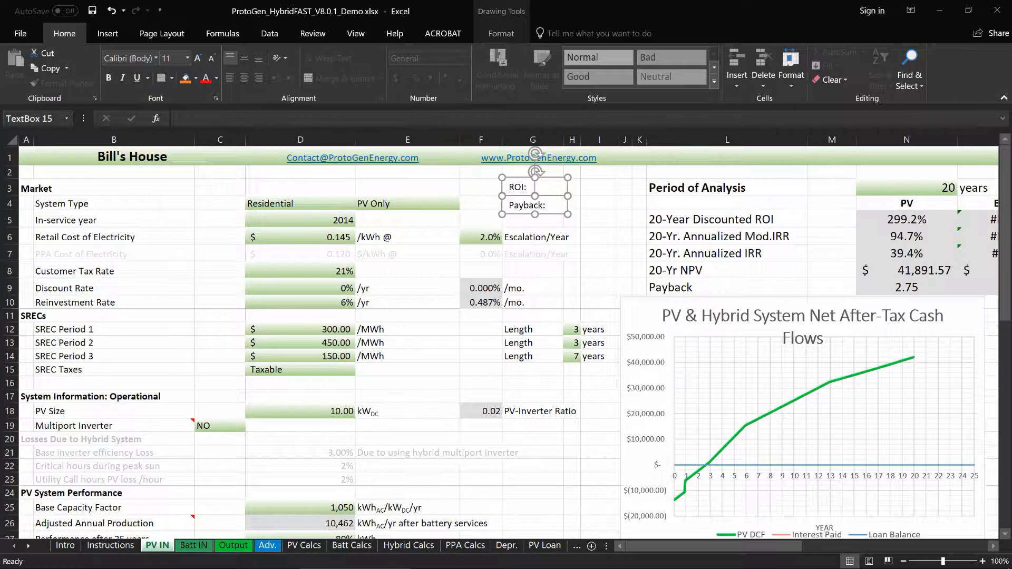
drag(553, 216, 604, 215)
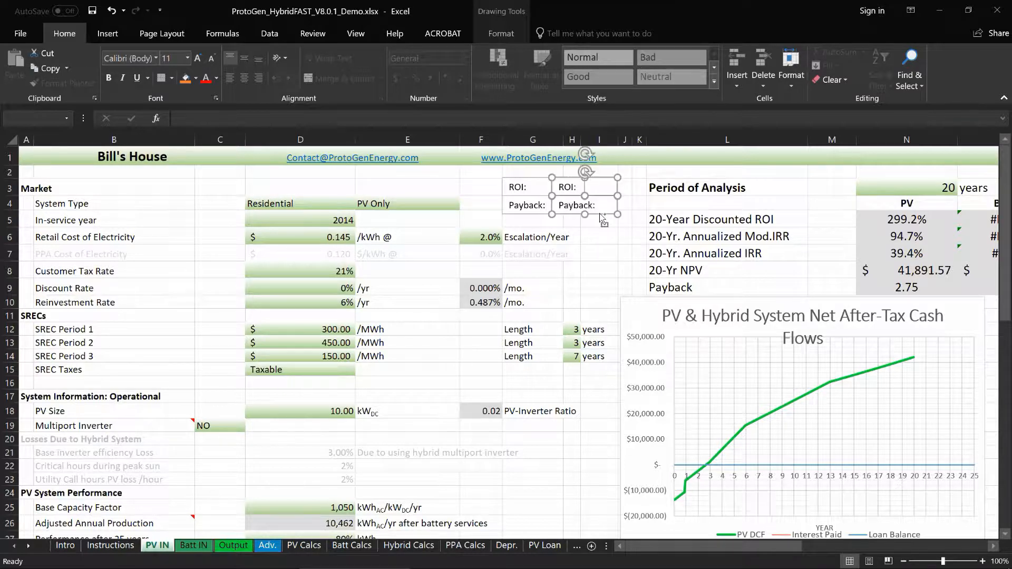
Clear the copied ROI box and link it to the PV 20-Year Discounted ROI result in cell N5
click(576, 187)
double_click(567, 187)
key(Delete)
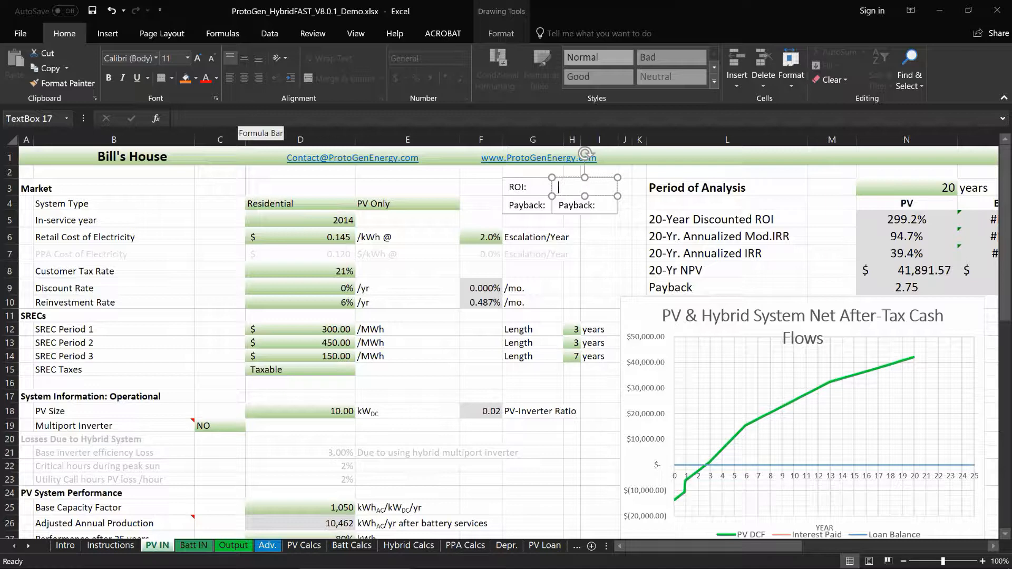
click(238, 119)
text(=)
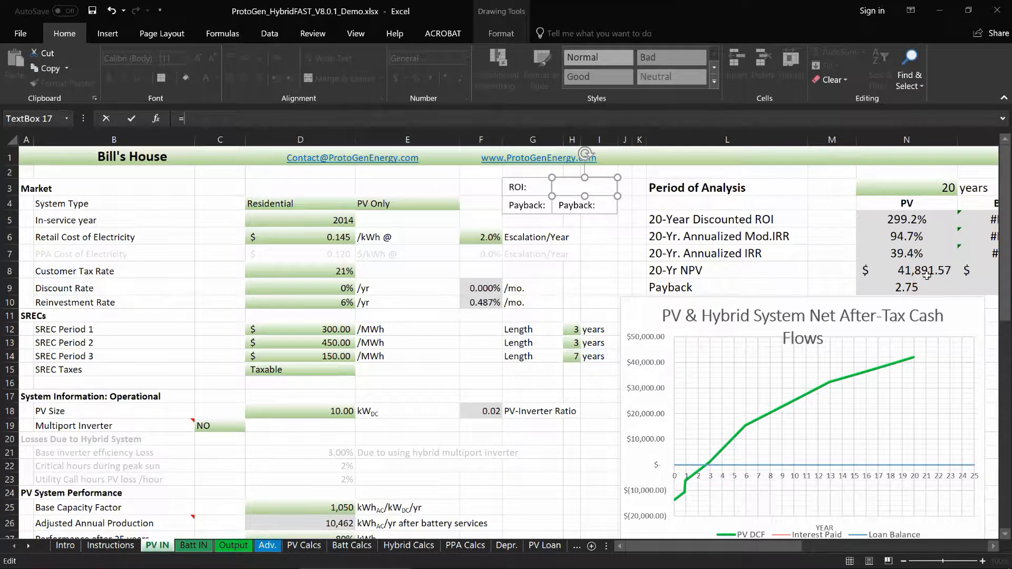
click(892, 221)
key(Return)
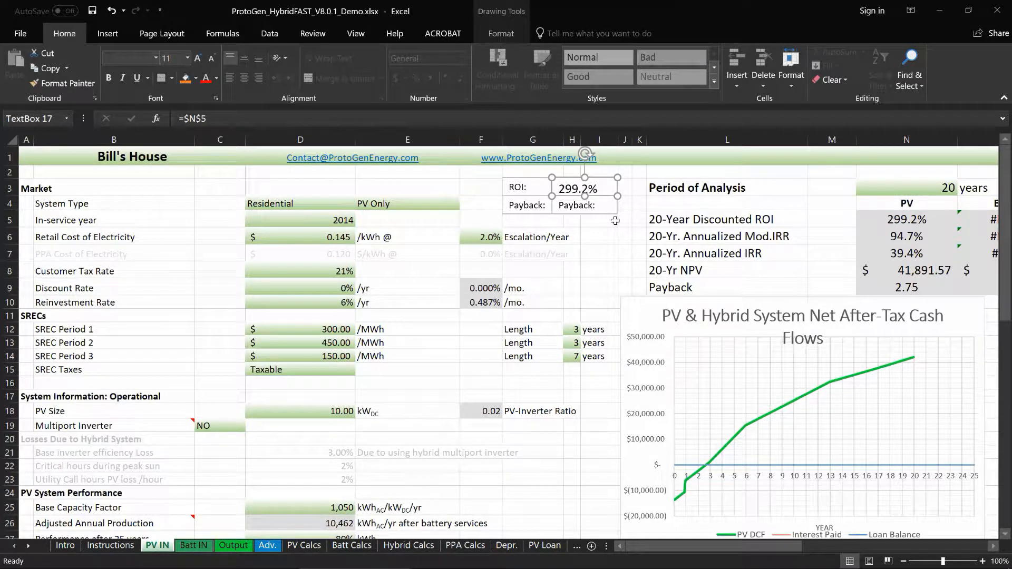
Clear the copied Payback box and link it to the PV Payback result in cell N9
drag(560, 205, 596, 205)
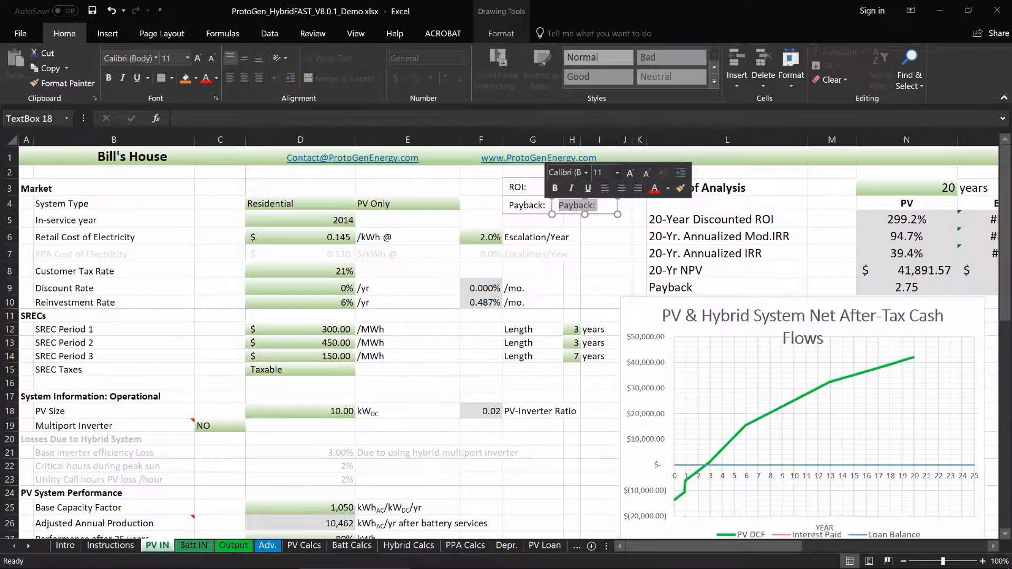
key(BackSpace)
click(179, 118)
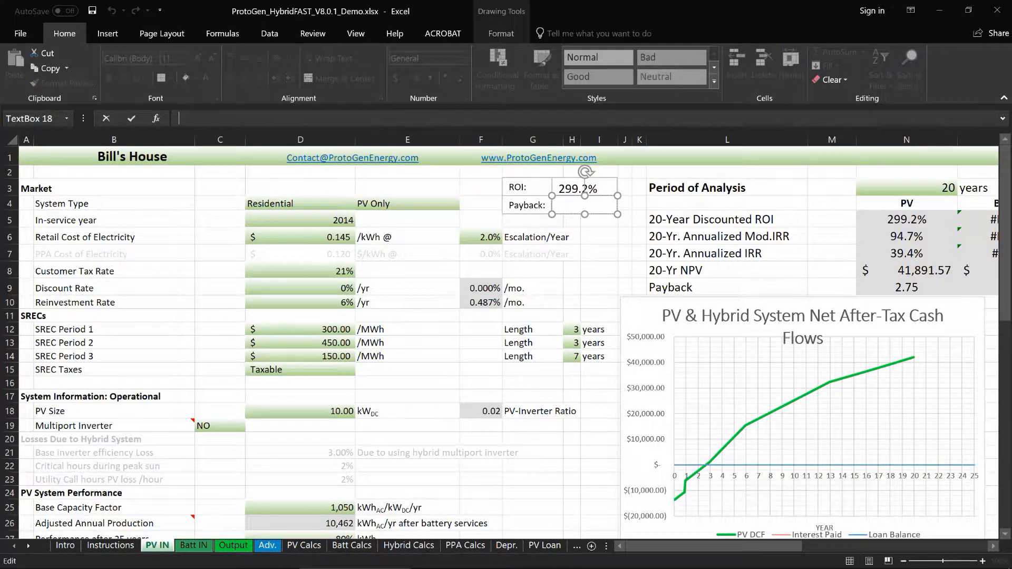
text(=)
click(906, 286)
key(Return)
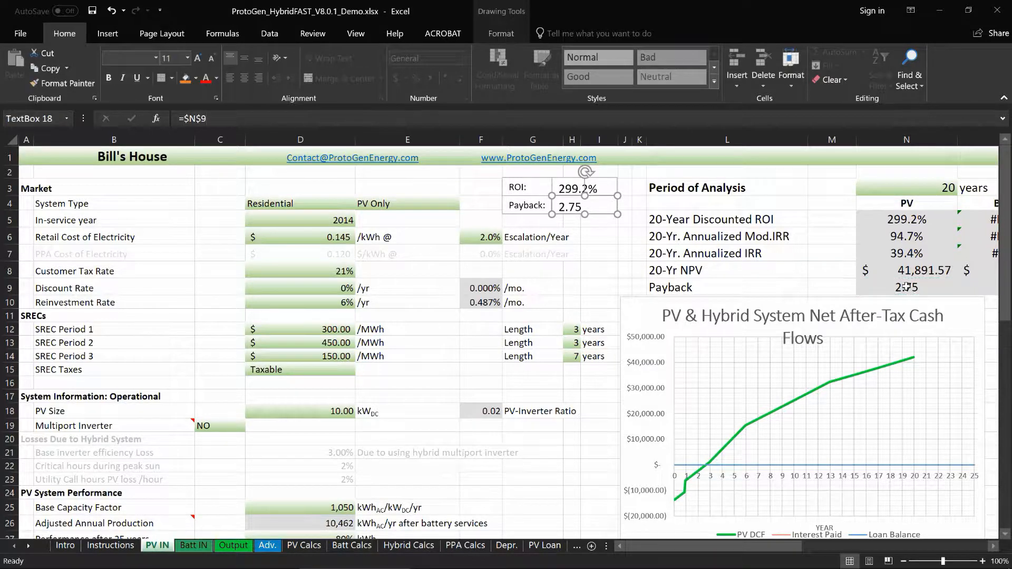
click(613, 233)
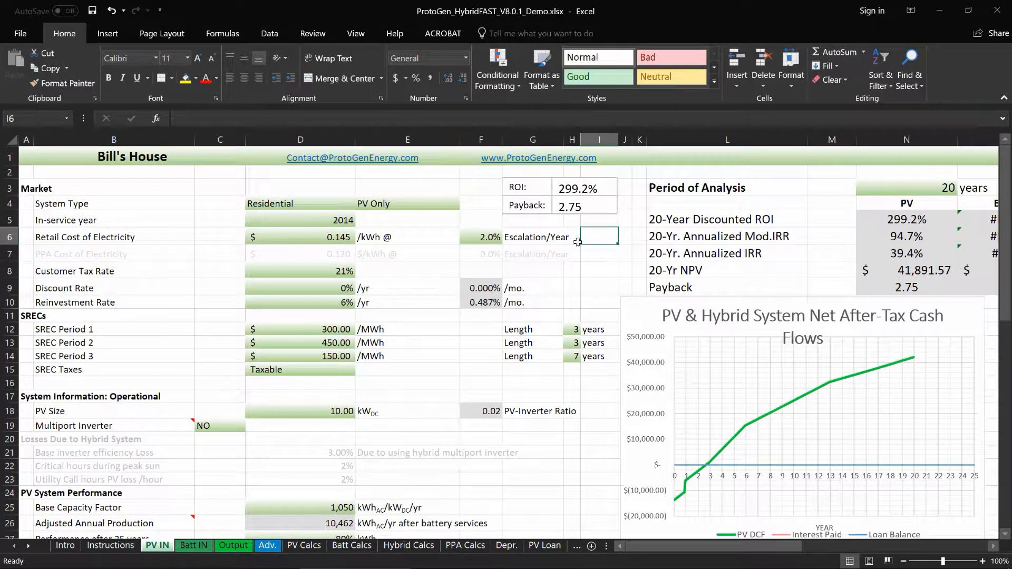
Group the ROI and Payback labels with their two linked value boxes into one object
click(545, 205)
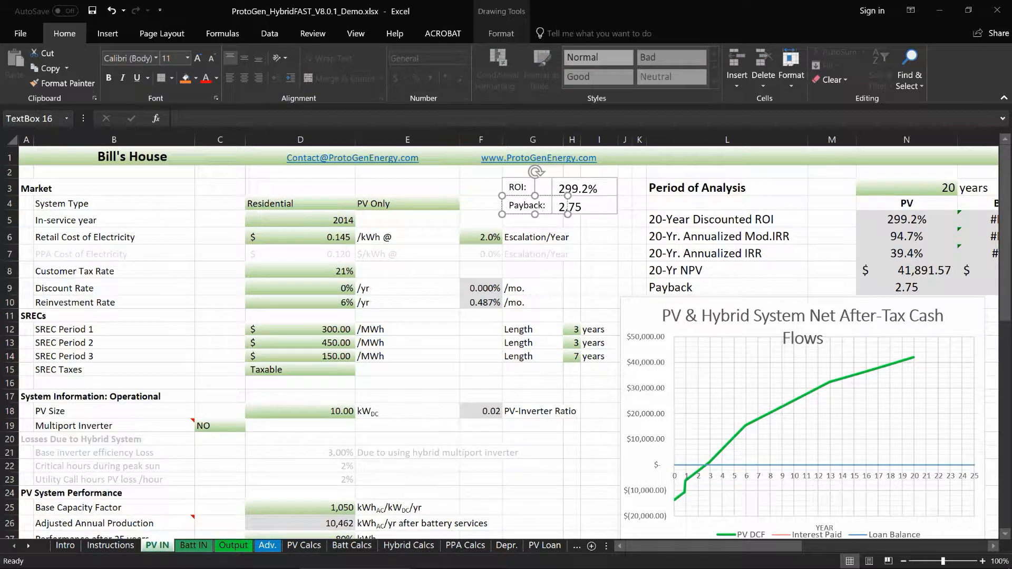
click(604, 236)
click(521, 187)
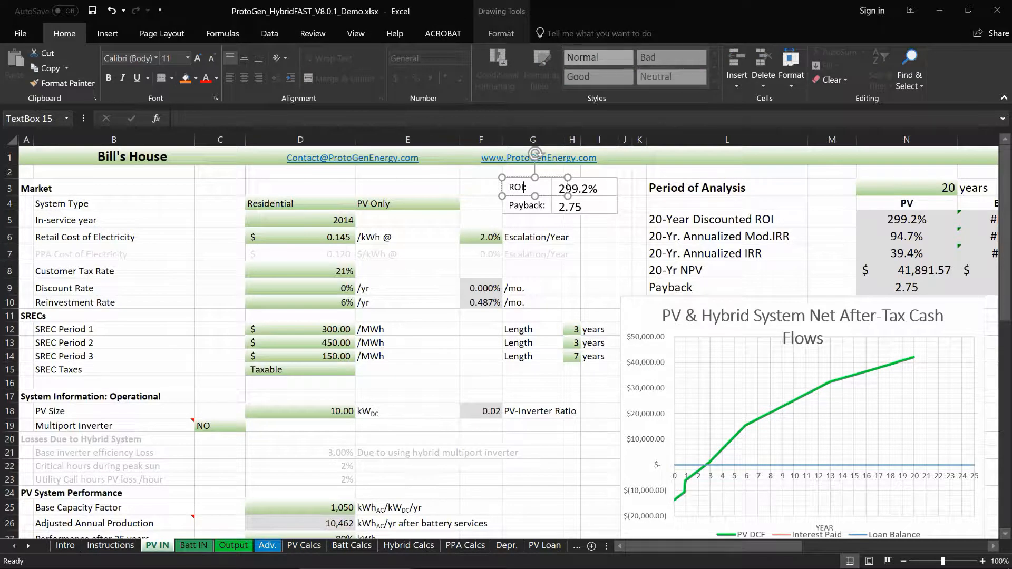
shift+click(548, 207)
shift+click(611, 181)
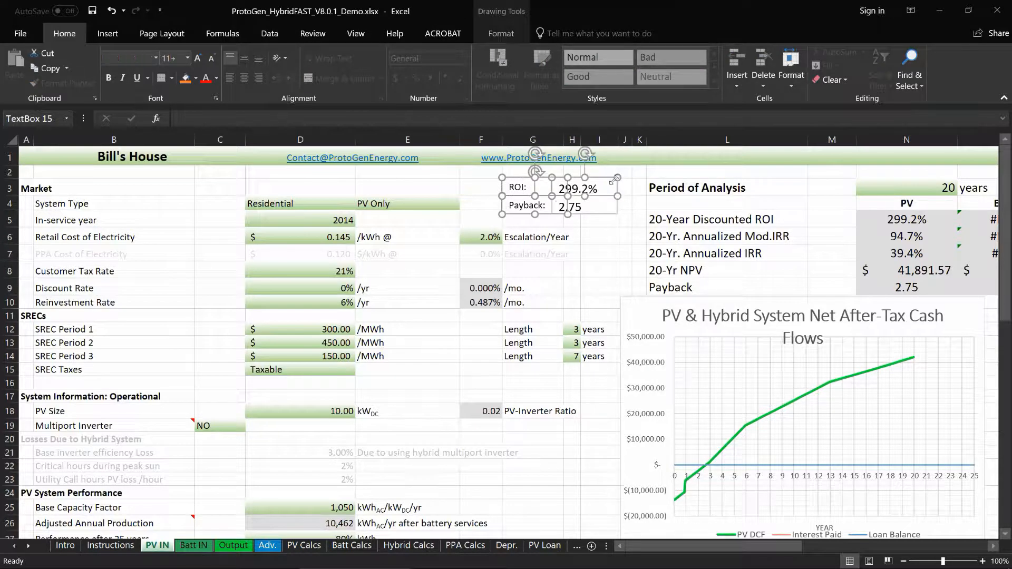
shift+click(608, 213)
right_click(612, 216)
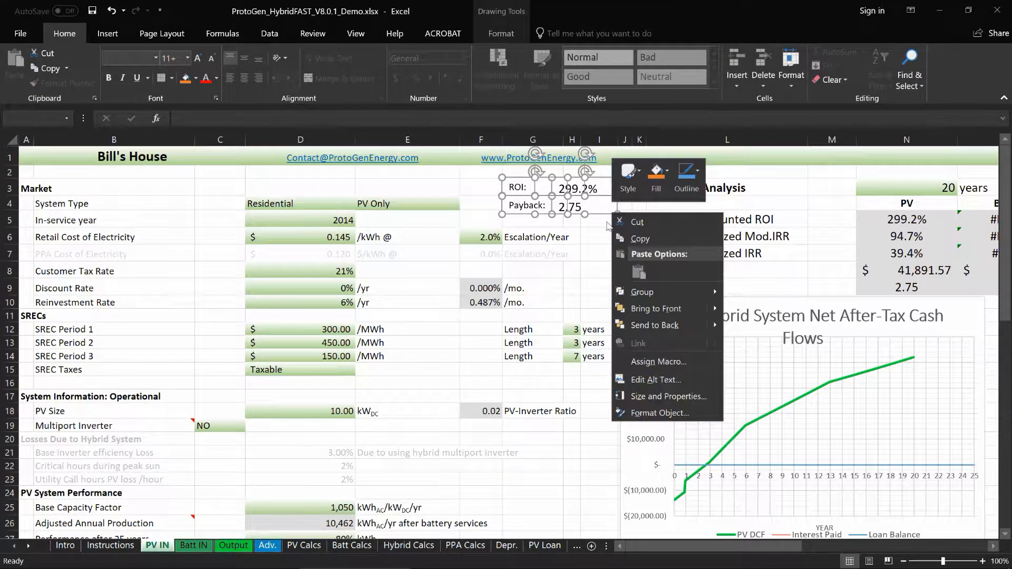
mouse_move(635, 293)
click(751, 291)
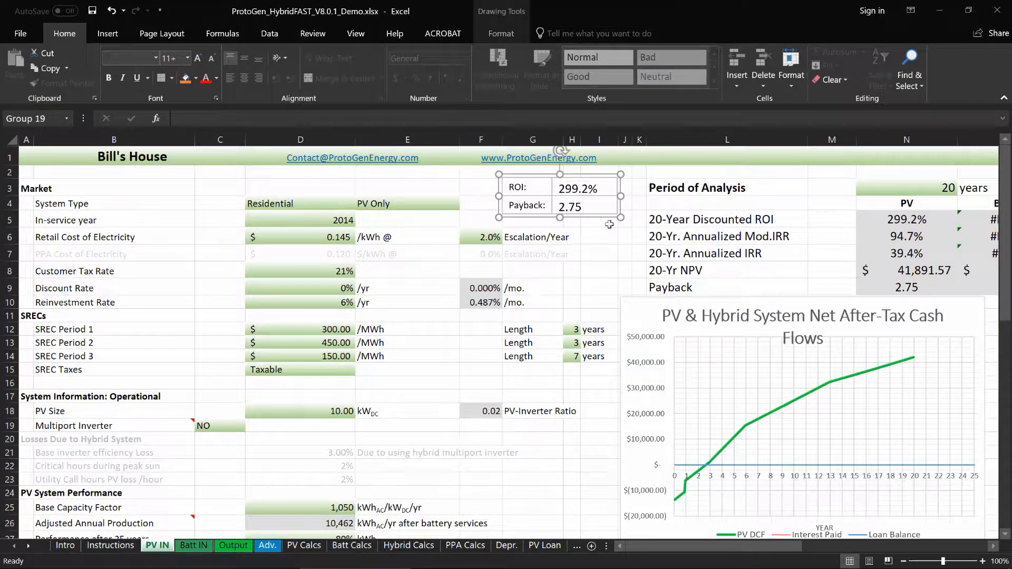
Move the grouped boxes onto the upper area of the cash flow chart and group them with the chart
drag(605, 217, 771, 362)
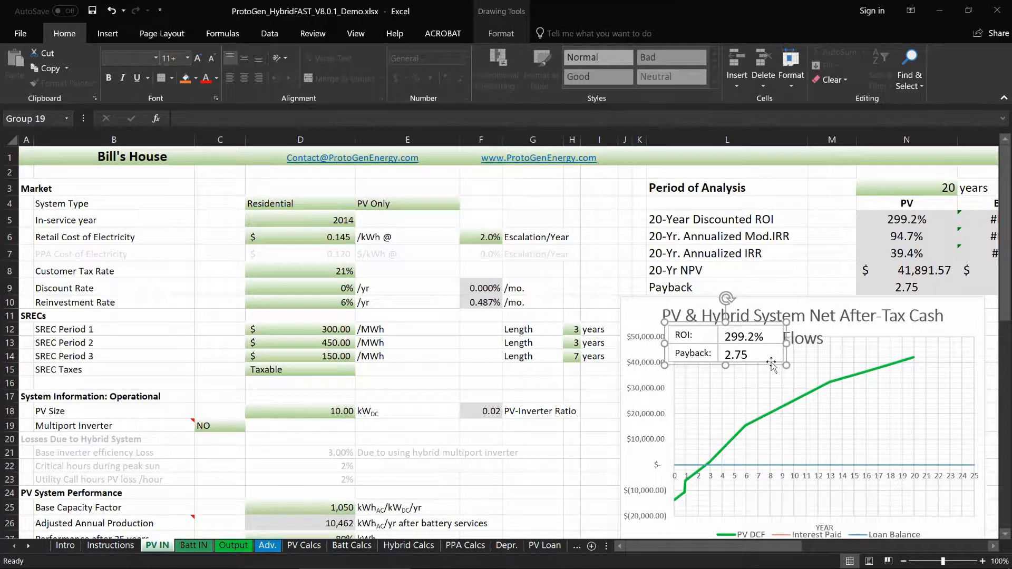
shift+click(622, 298)
right_click(625, 302)
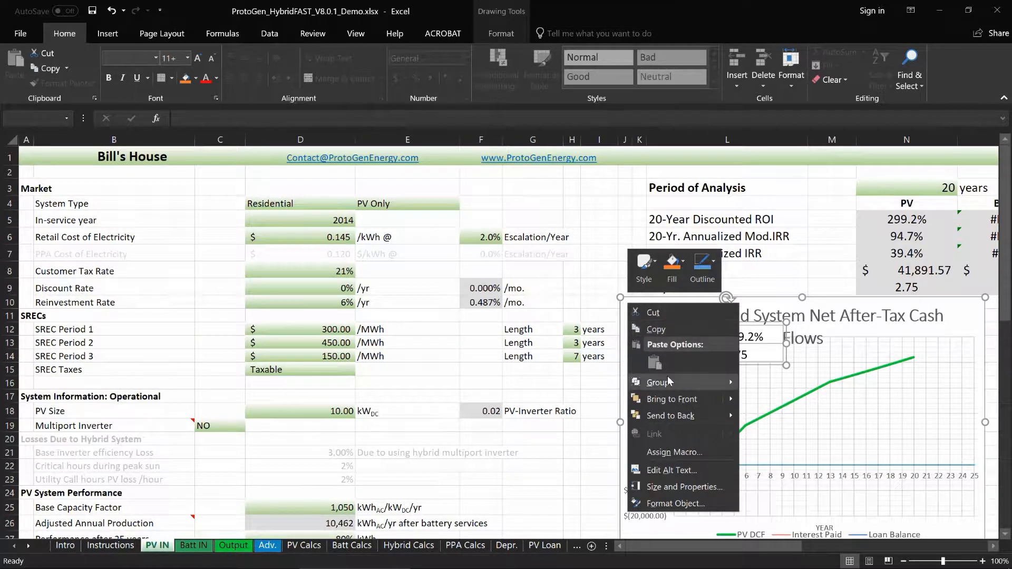
mouse_move(667, 379)
click(769, 383)
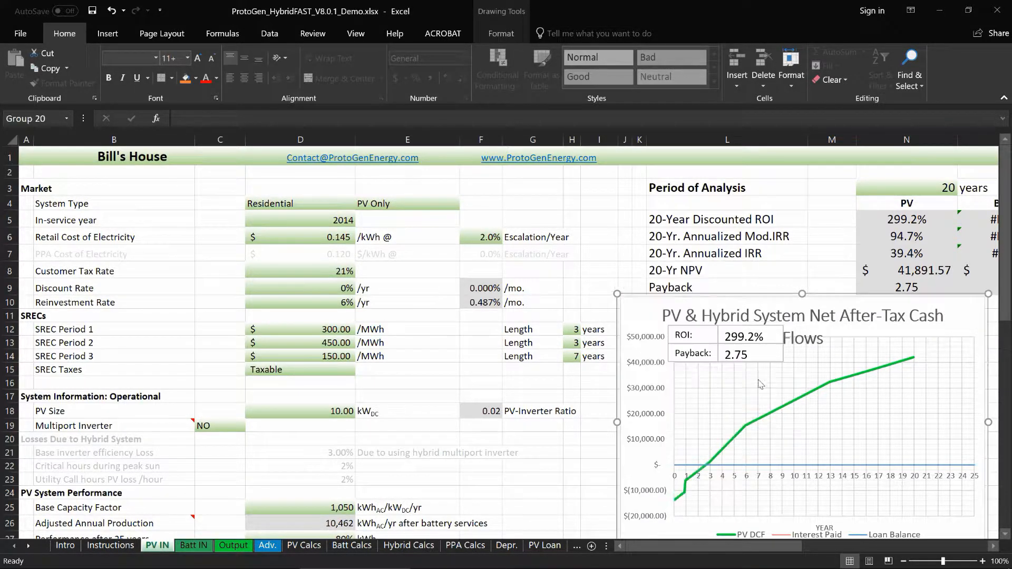
click(575, 292)
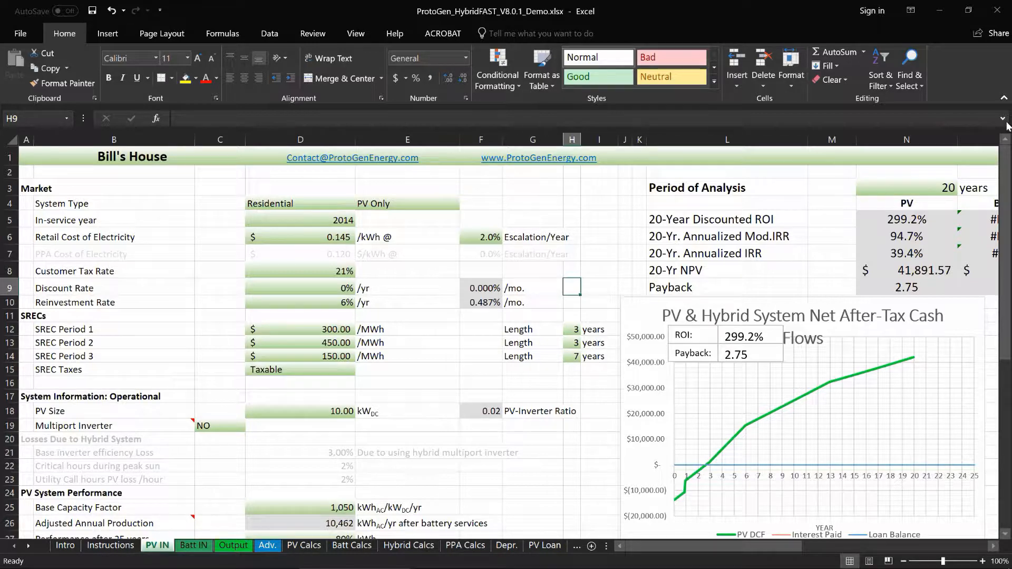
Collapse the ribbon and move the grouped chart next to the PV System Performance and Pricing inputs
click(1003, 97)
scroll(608, 135, down, 1)
scroll(608, 134, down, 2)
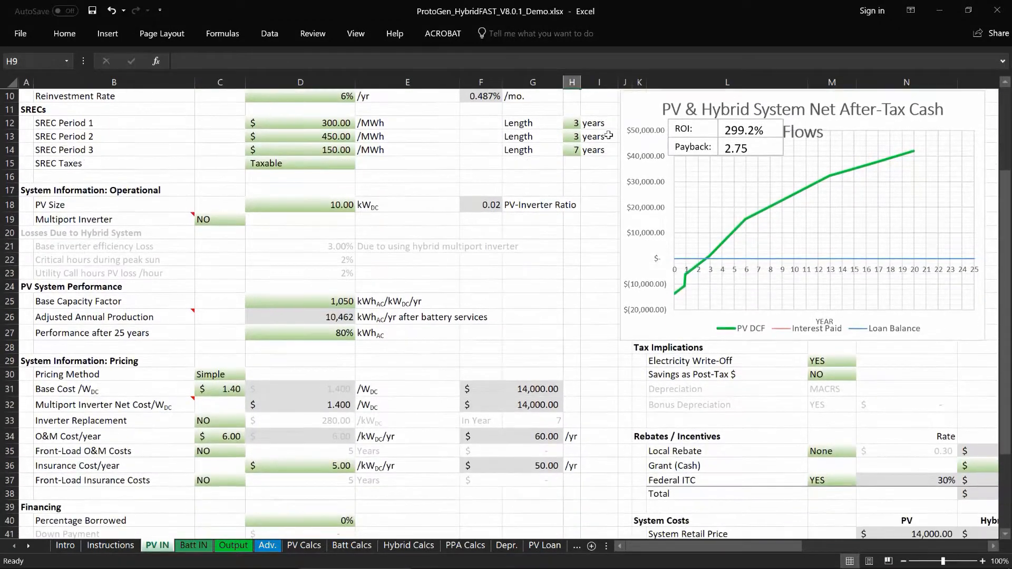
drag(623, 125, 447, 277)
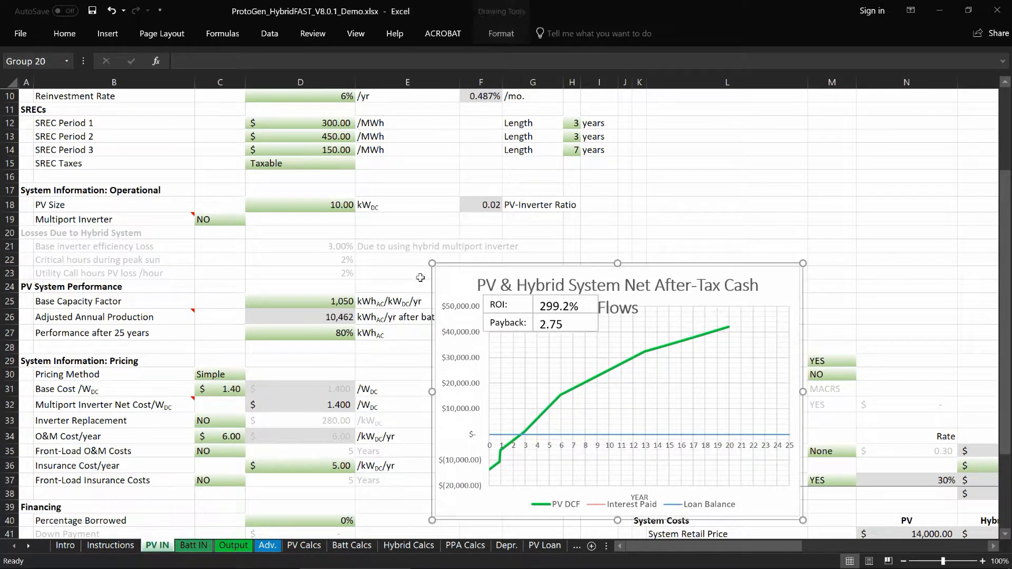
Try a base capacity factor of 1,300 kWh AC per kW DC per year and restore it to 1,050
scroll(447, 276, down, 2)
click(312, 220)
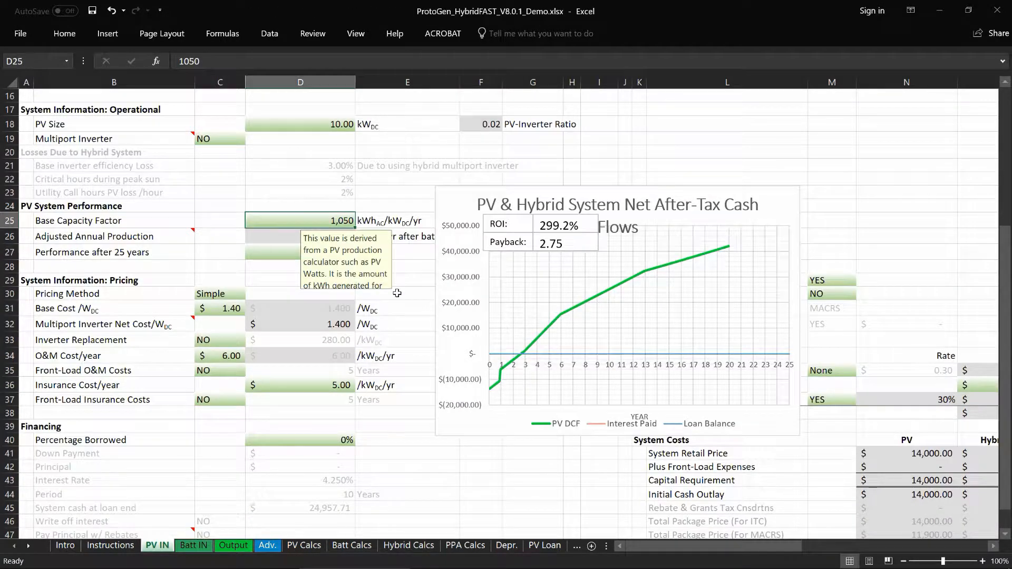
text(1300)
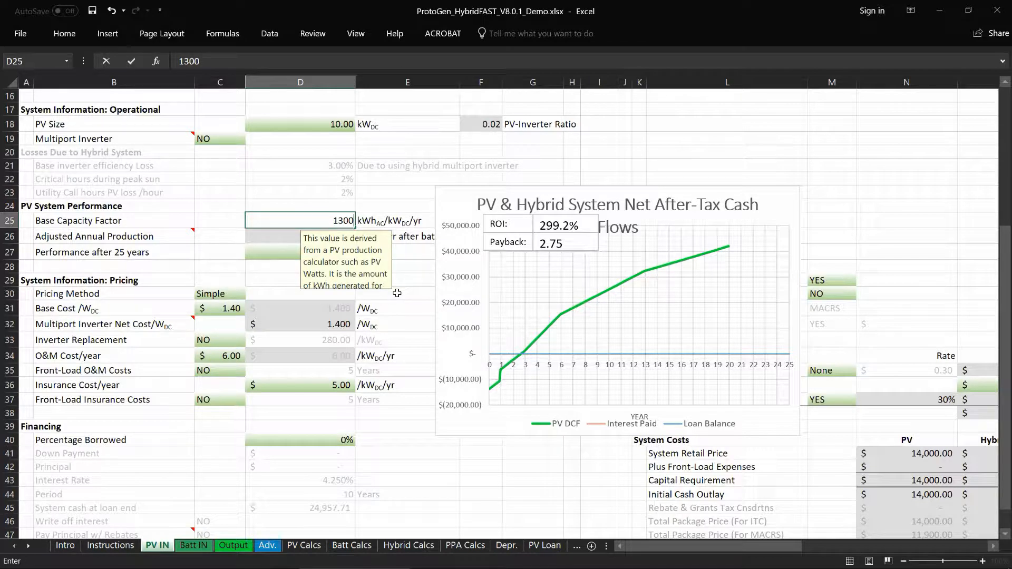
key(Return)
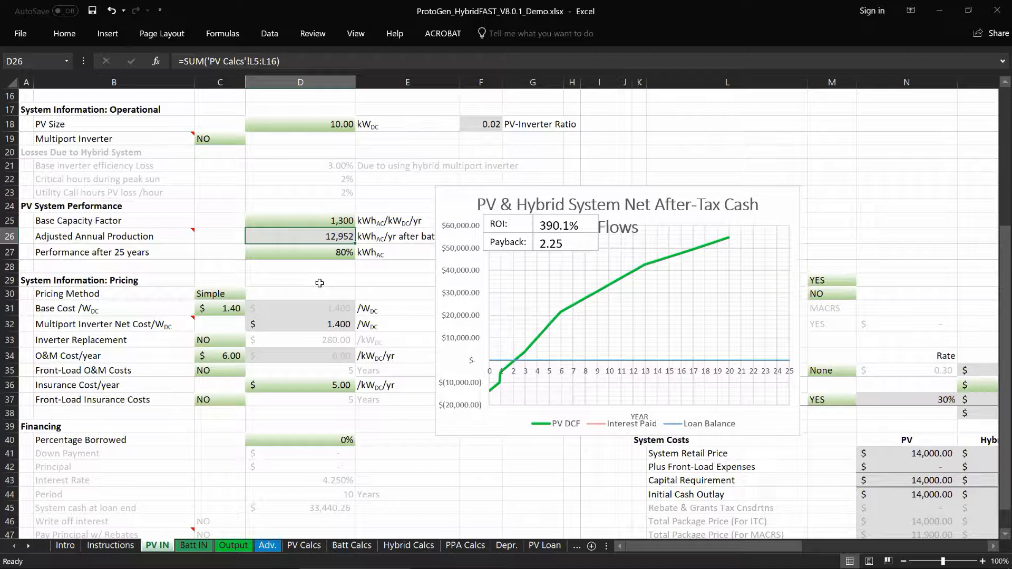
click(331, 223)
text(1,050)
key(Return)
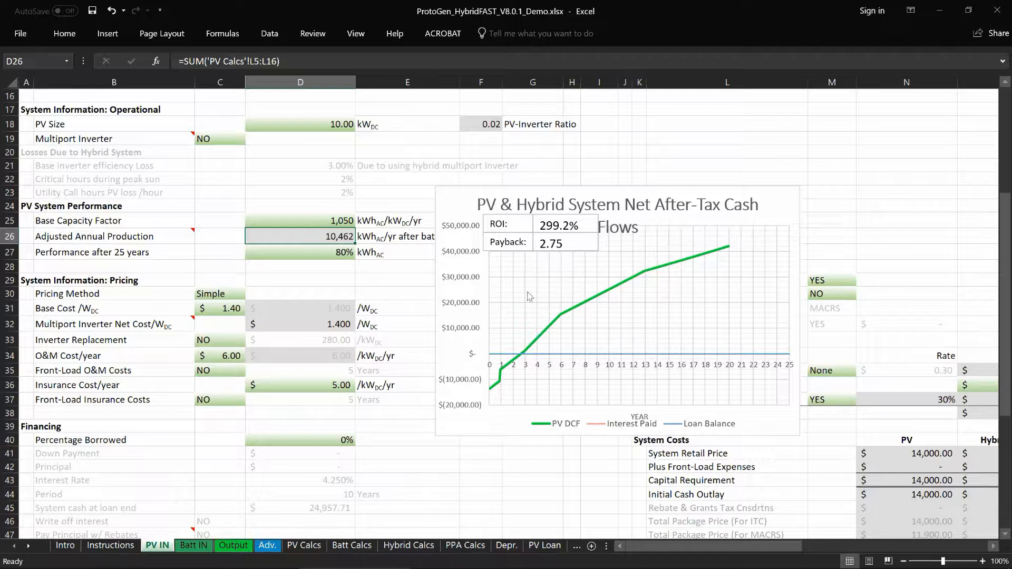
Set the base cost of the PV system to $5.50 per watt DC
click(212, 312)
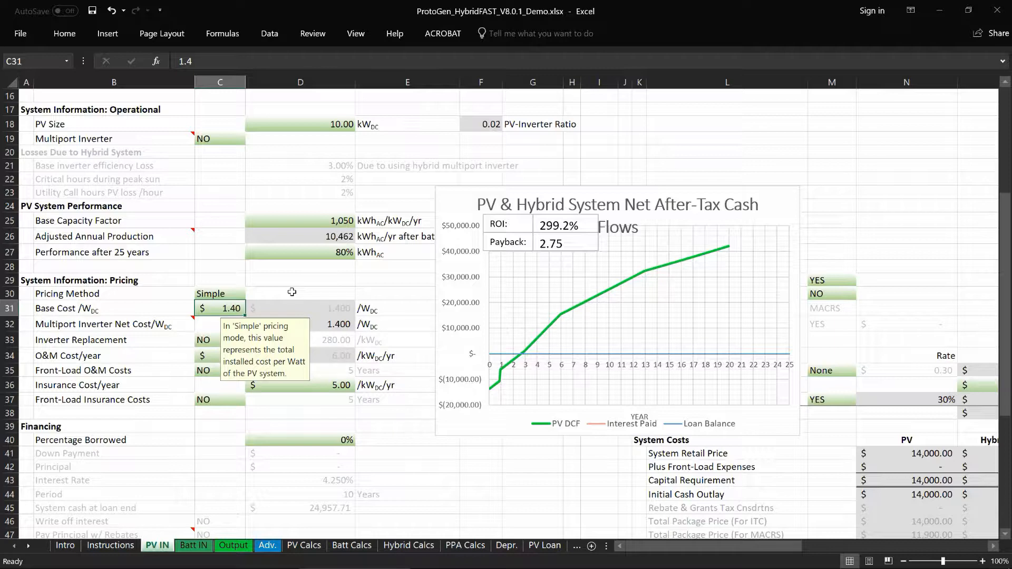
text(5.5)
key(Return)
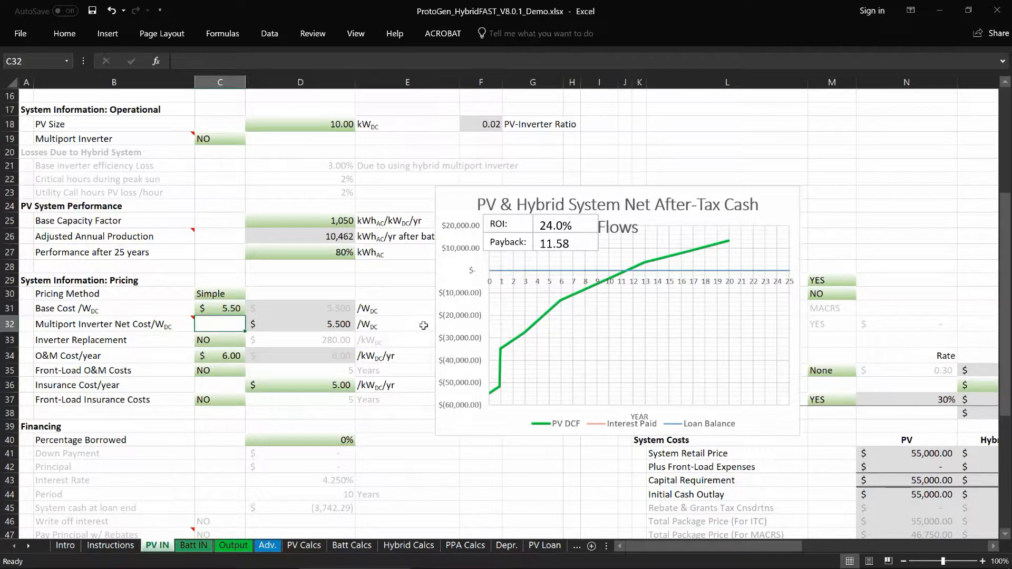
Set Inverter Replacement to YES and move the grouped chart aside to uncover the replacement year and cost columns
click(223, 341)
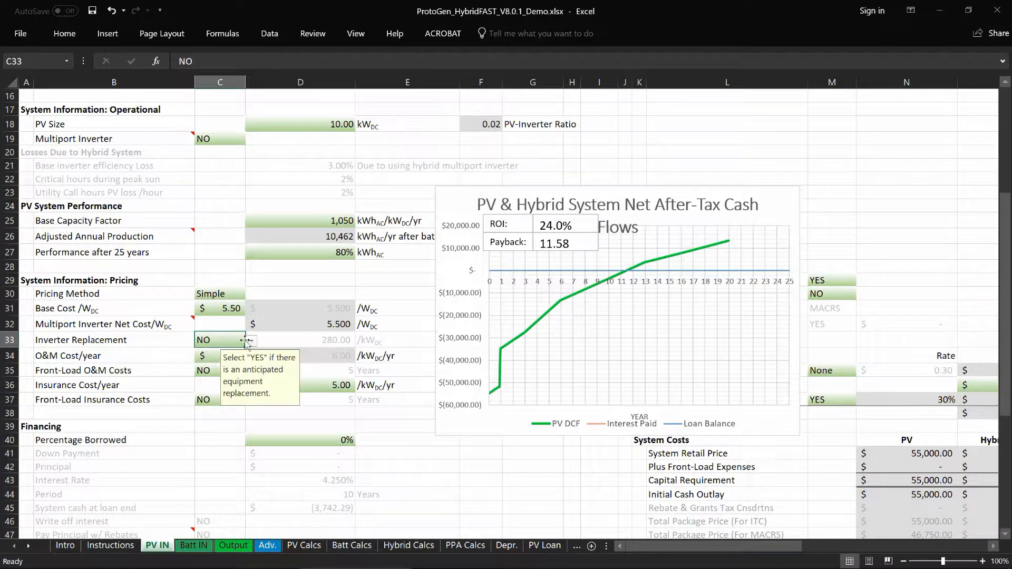
click(253, 341)
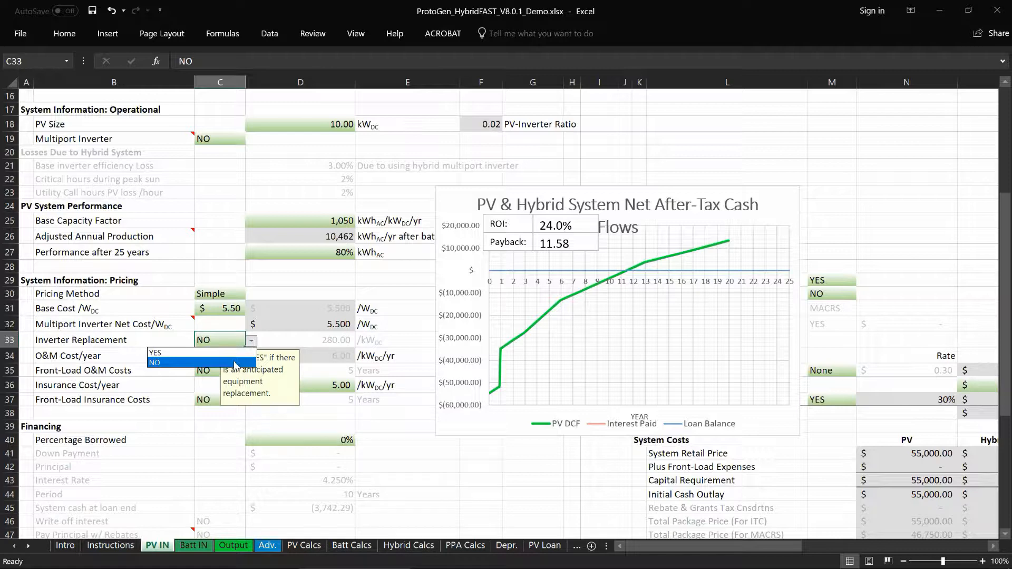
click(235, 353)
drag(456, 206, 611, 195)
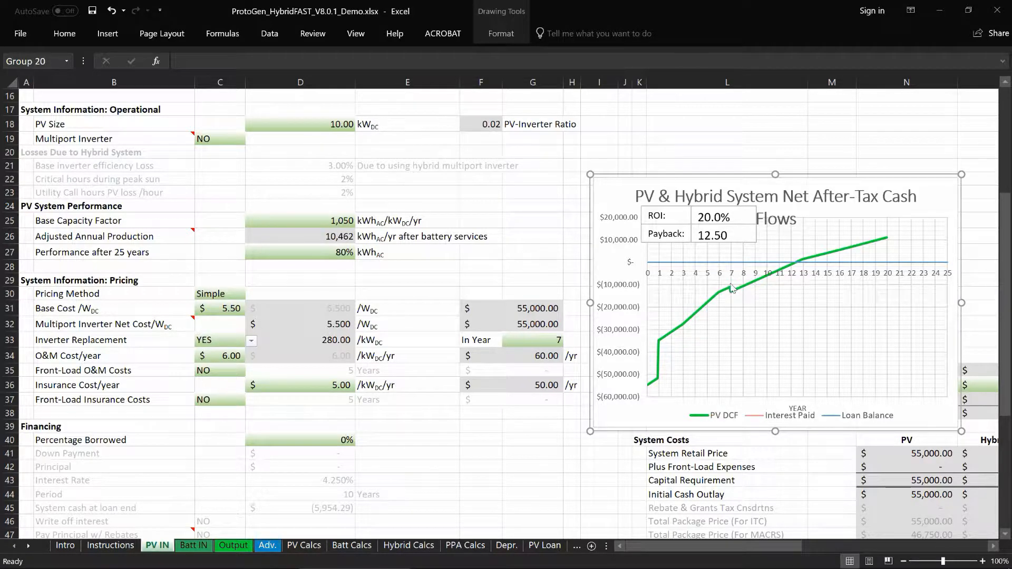
Undo the stray shift of the chart and move the whole chart group back beside the pricing inputs
mouse_move(732, 298)
drag(603, 188, 590, 199)
key(ctrl+z)
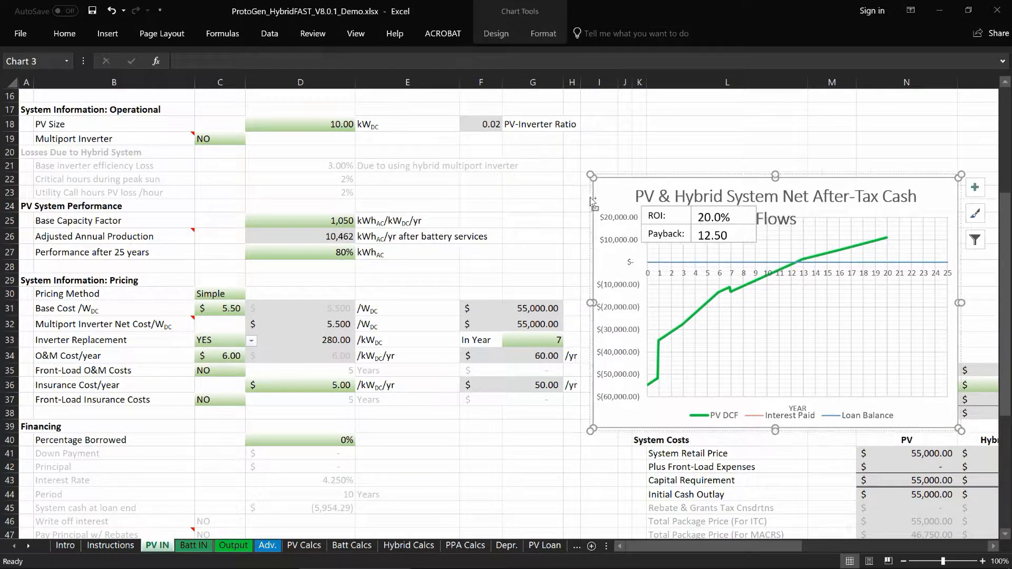
click(543, 192)
drag(602, 191, 423, 255)
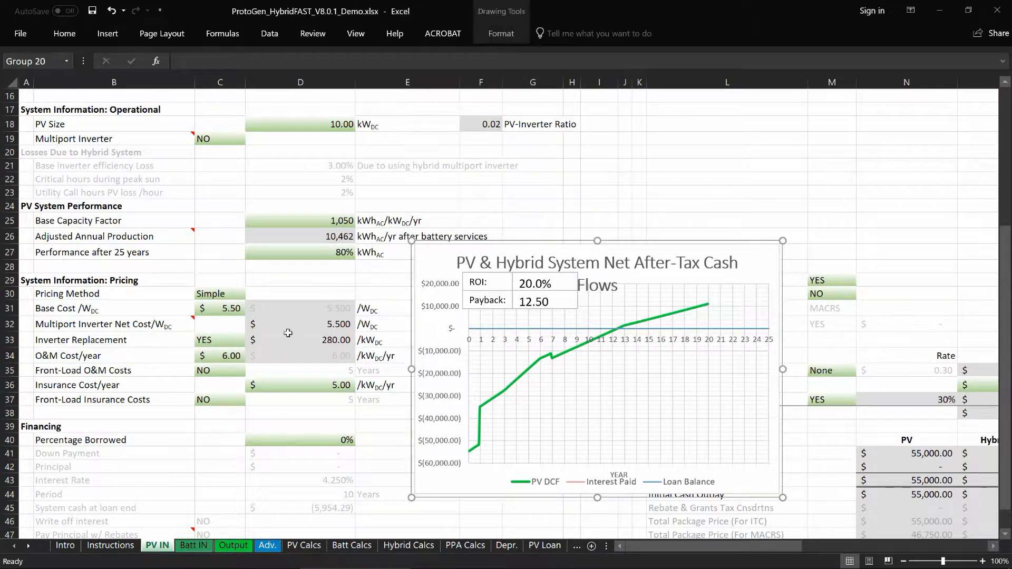
Set the O&M cost per year to 0
click(214, 358)
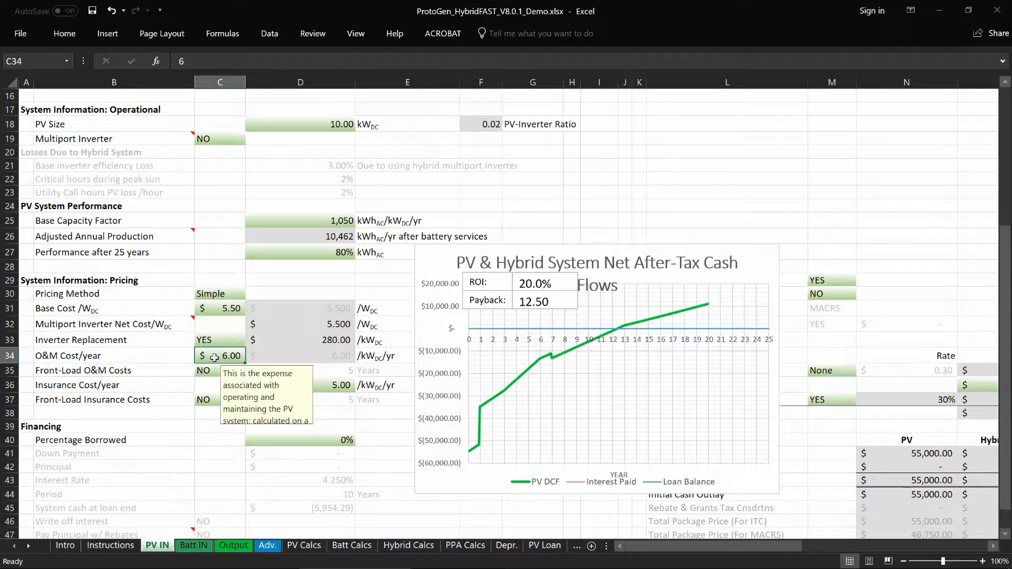
text(0)
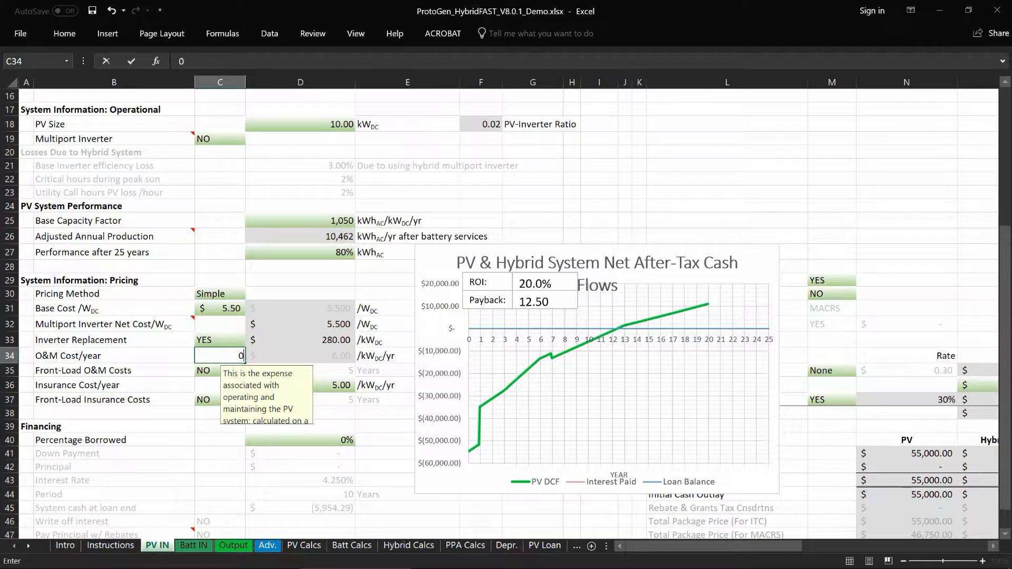
key(Return)
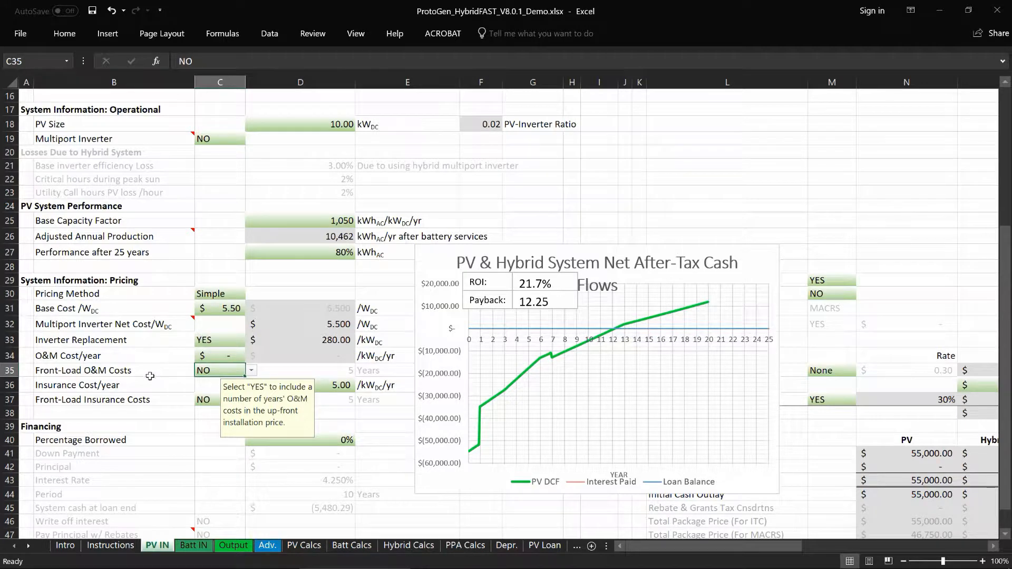
Move the grouped chart clear of the pricing section to uncover the yearly insurance cost
click(153, 398)
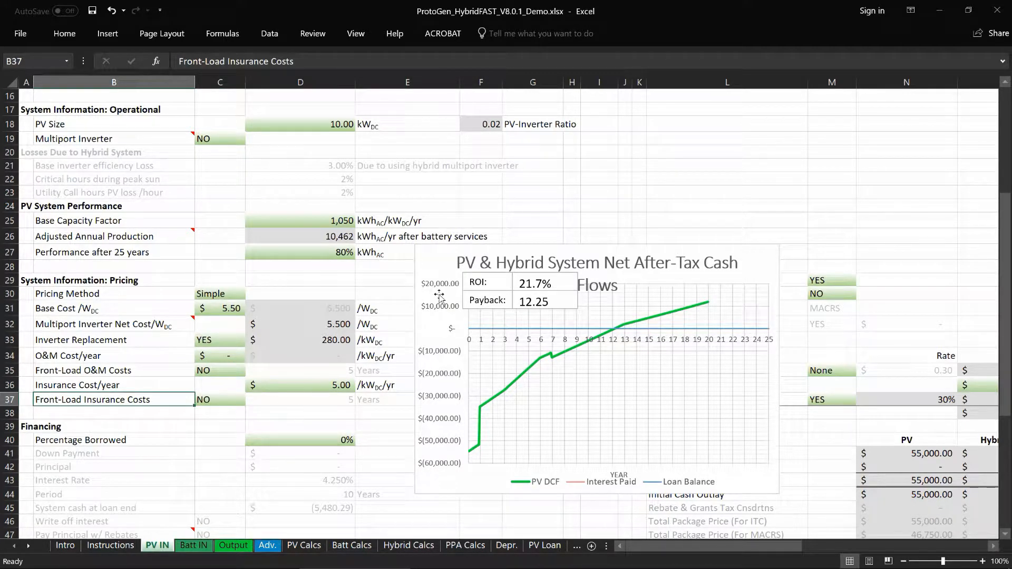
mouse_move(419, 255)
mouse_down()
mouse_move(622, 240)
mouse_move(591, 233)
mouse_up()
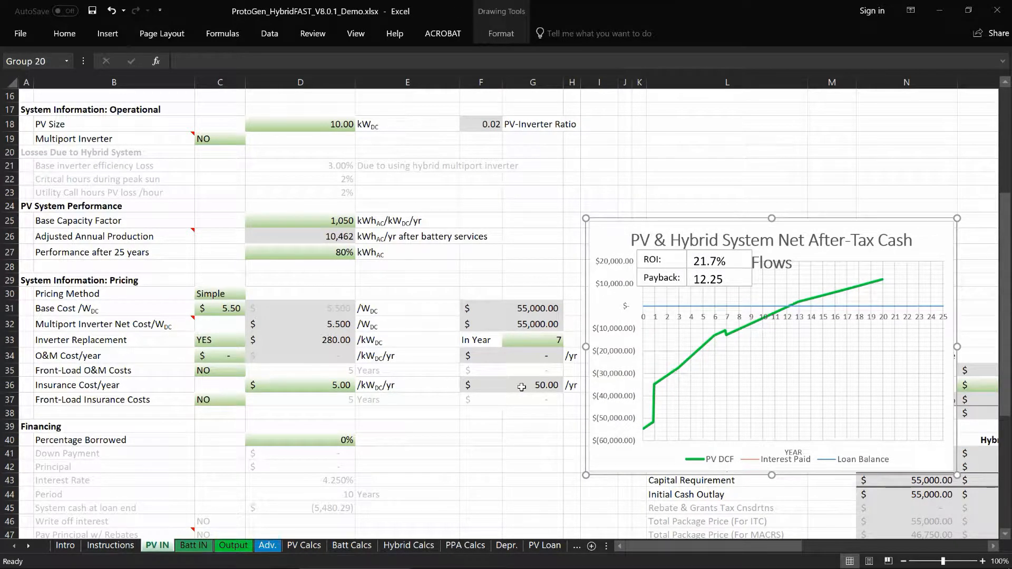
click(422, 423)
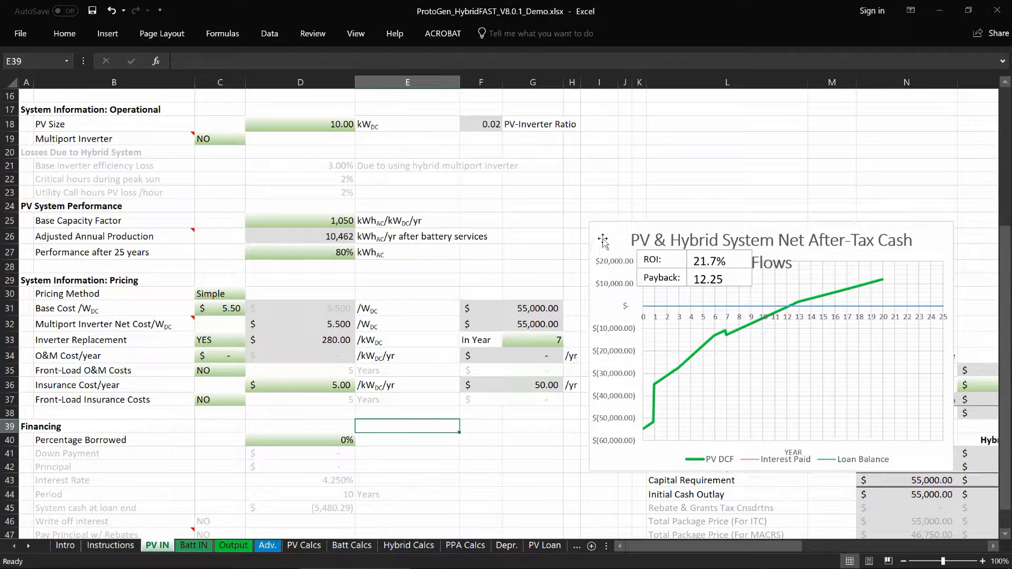
Move the chart group back over the pricing inputs and set Electricity Write-Off to NO under Tax Implications
mouse_move(602, 234)
mouse_down()
mouse_move(226, 151)
mouse_move(218, 222)
mouse_up()
drag(629, 536, 653, 549)
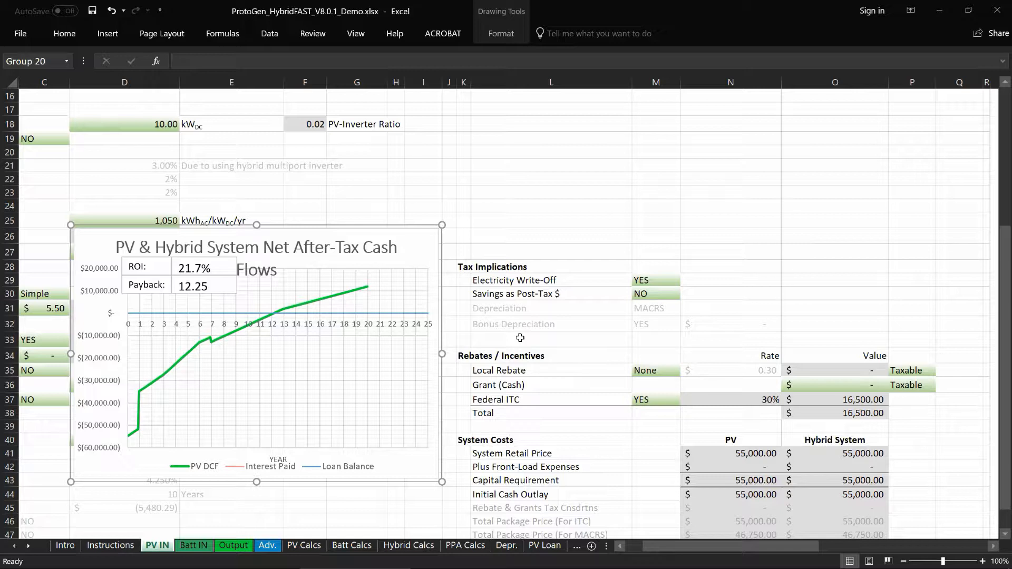
click(642, 281)
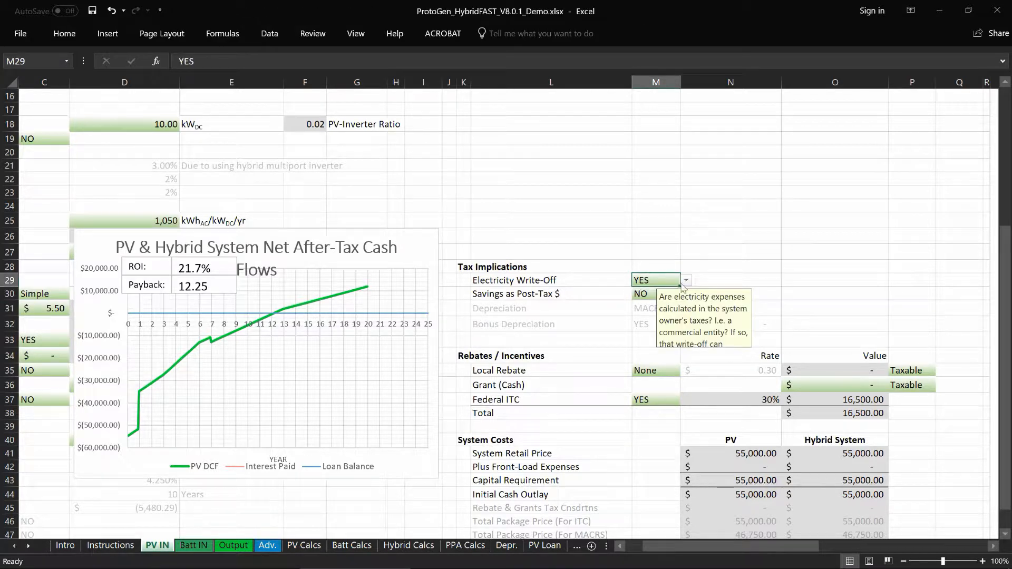
click(686, 281)
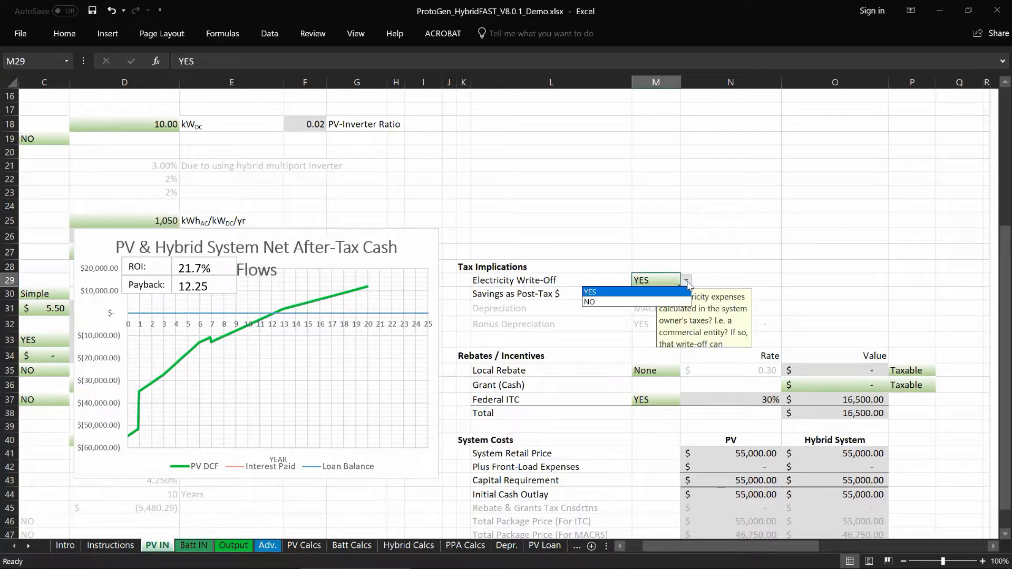
click(626, 302)
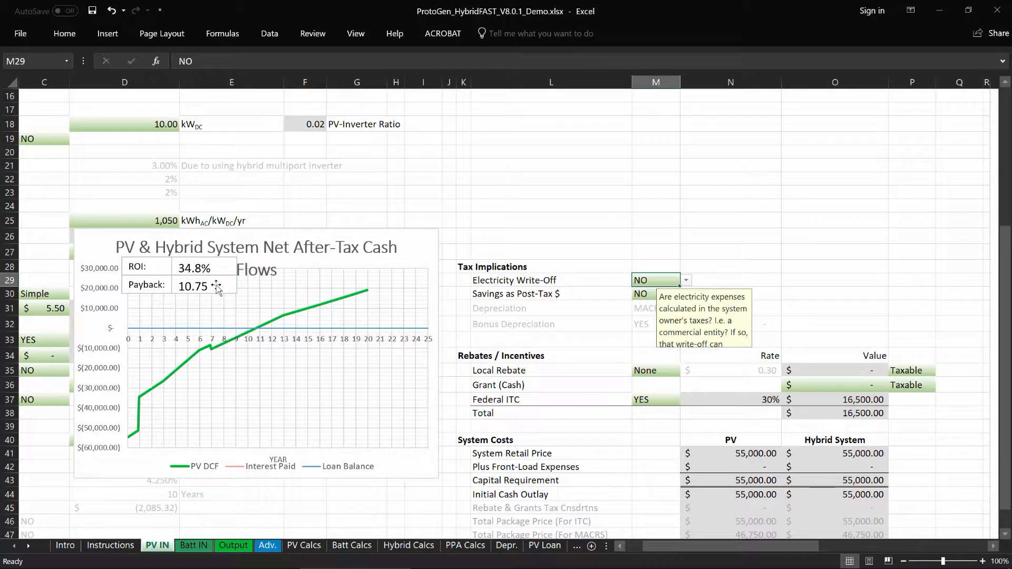
click(606, 281)
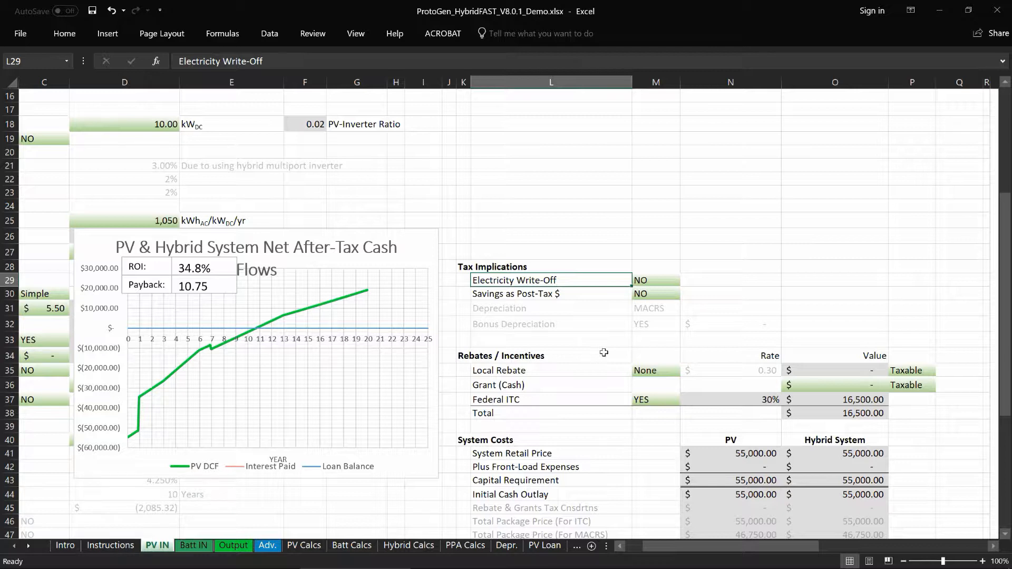
Set the Local Rebate method to $/W with a rate of 2.50
click(649, 375)
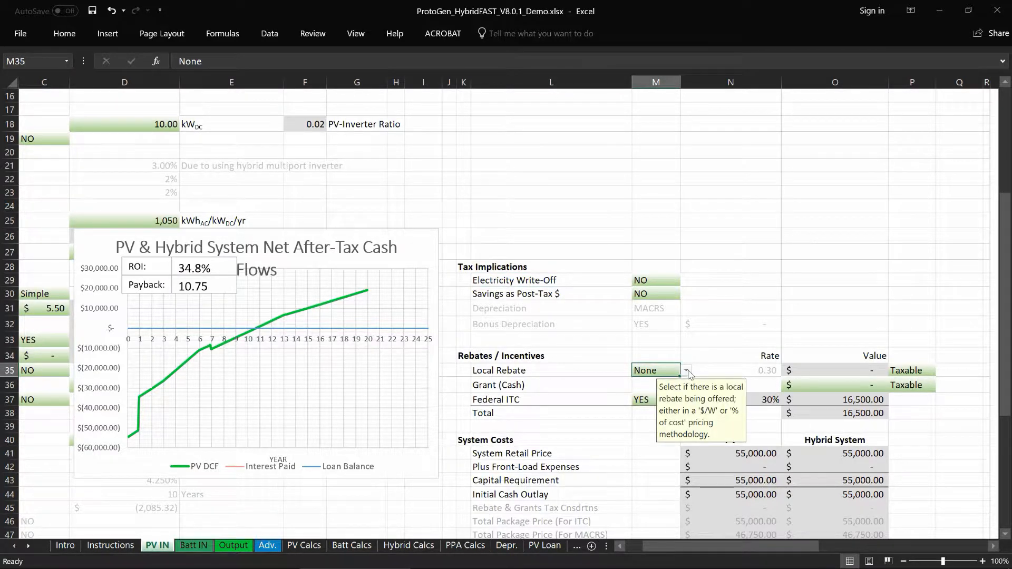
click(686, 370)
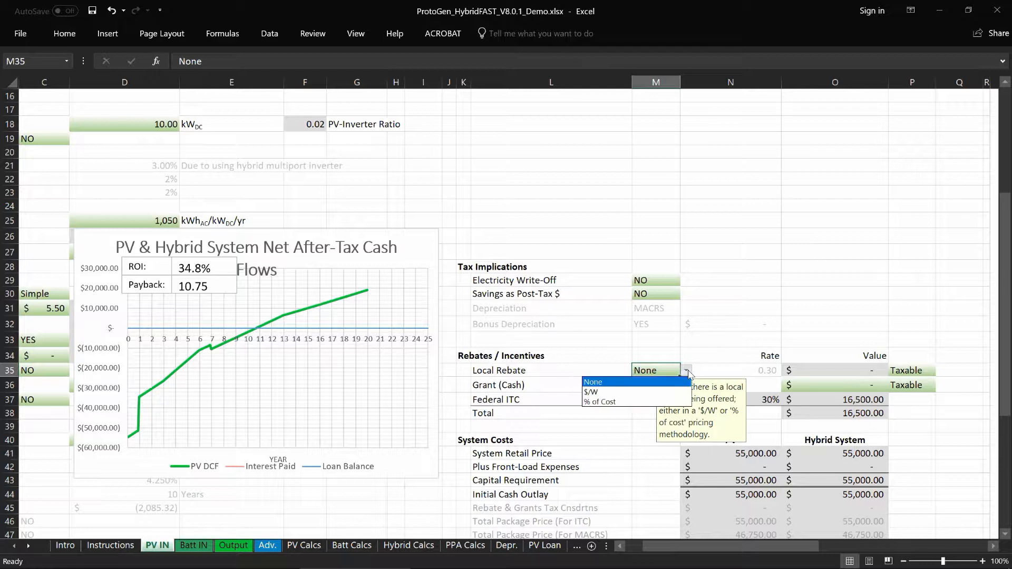
click(639, 392)
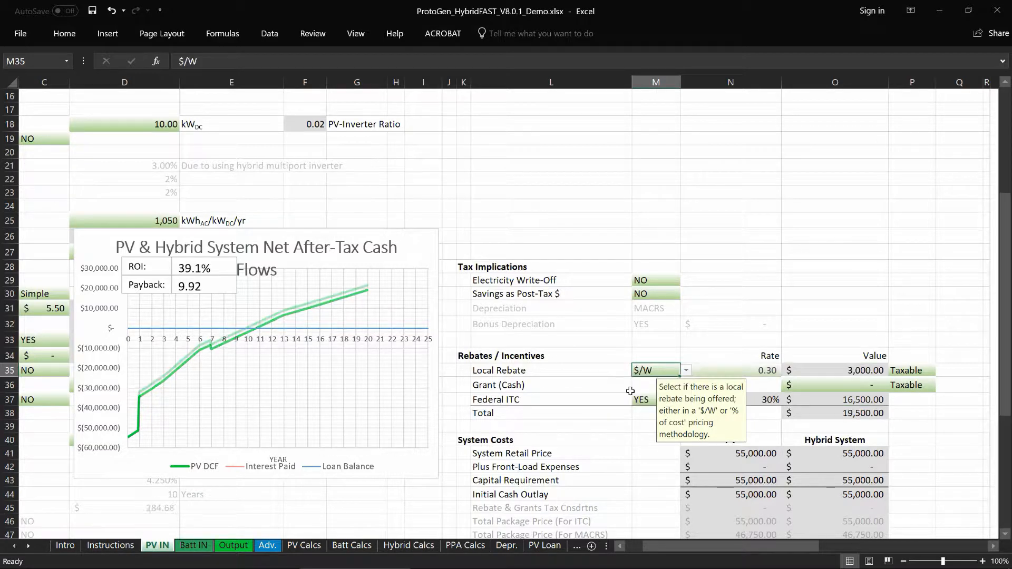
click(725, 369)
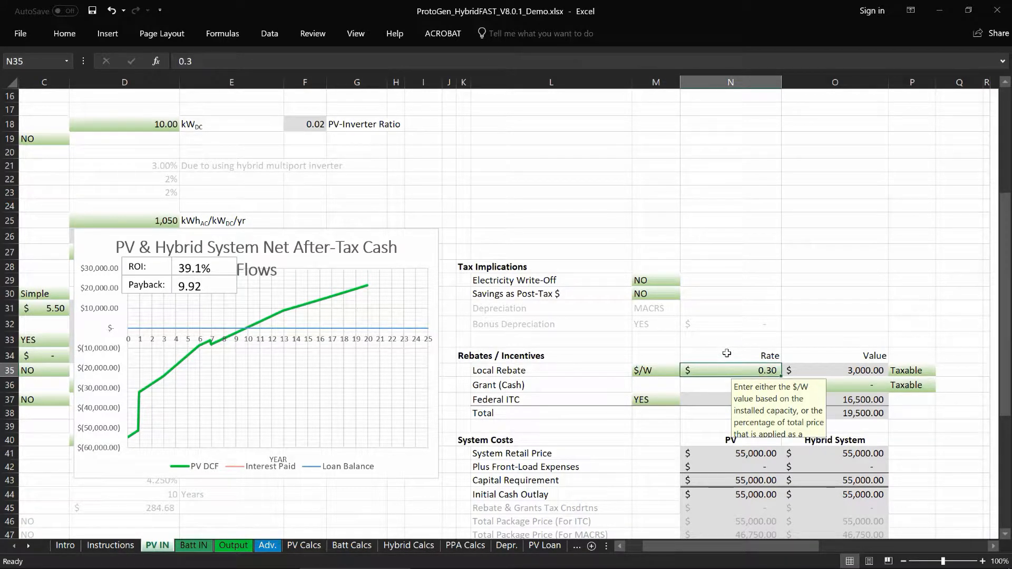
text(2.5)
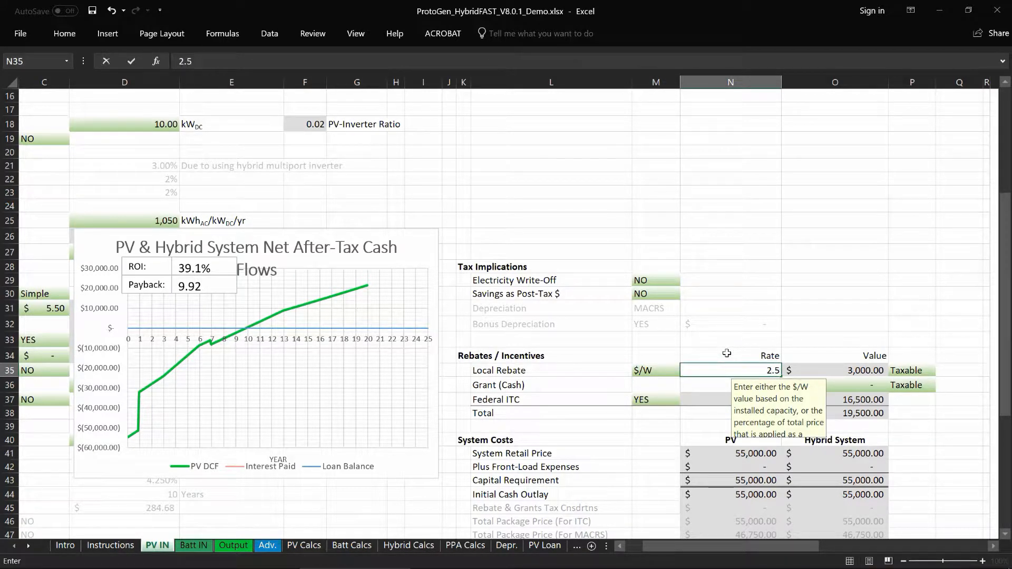
key(Return)
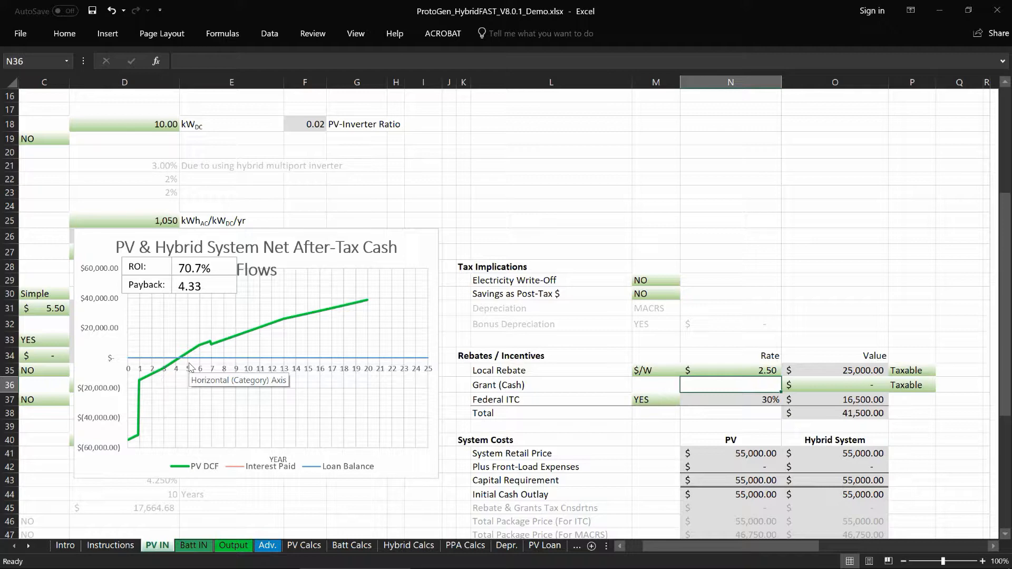
Move the chart group up beside the SREC and system information inputs near the start of the sheet
drag(681, 549, 640, 535)
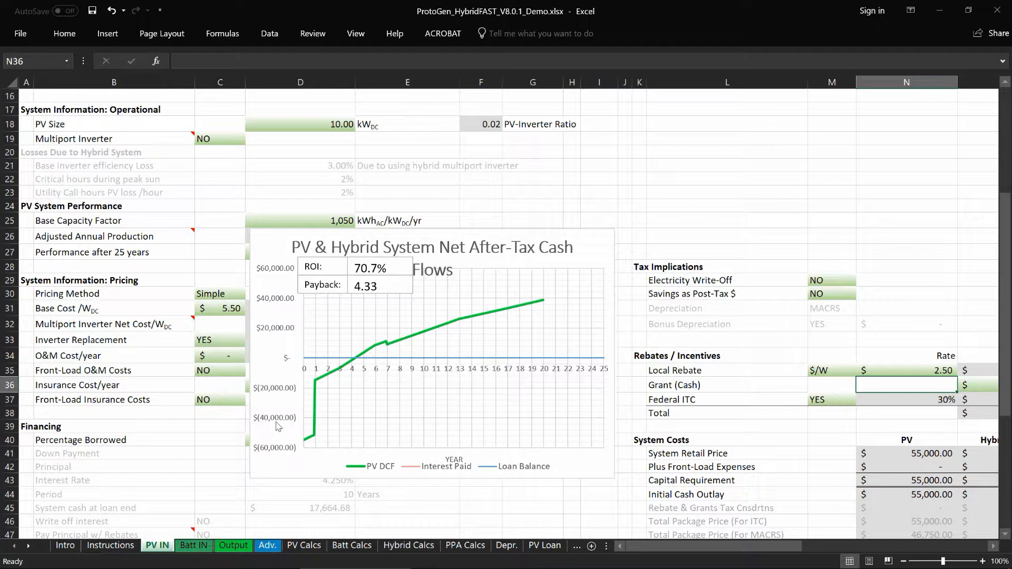
scroll(278, 426, up, 2)
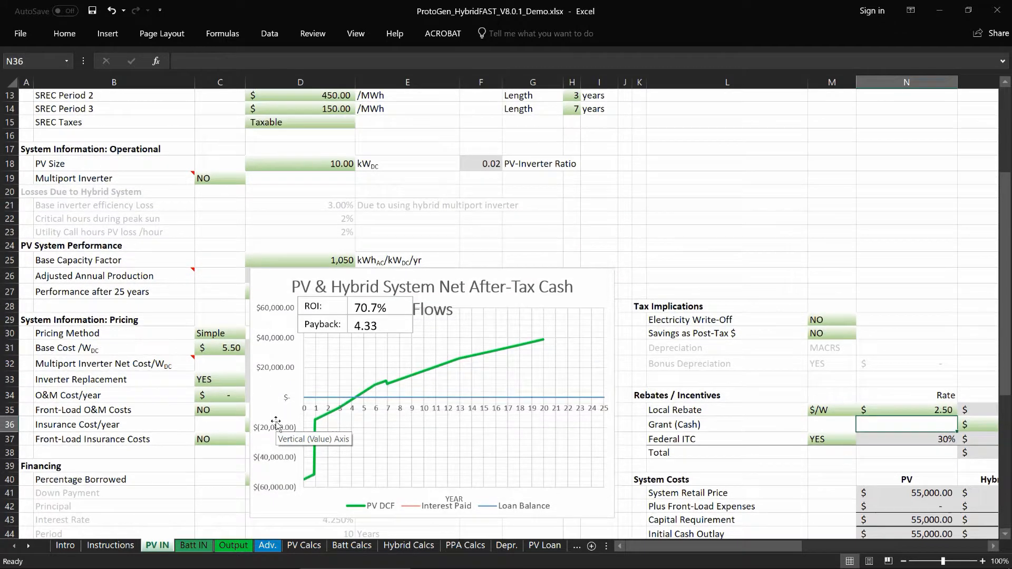
mouse_move(266, 331)
mouse_down()
mouse_move(527, 106)
mouse_move(510, 133)
mouse_up()
scroll(513, 260, up, 1)
scroll(512, 261, up, 3)
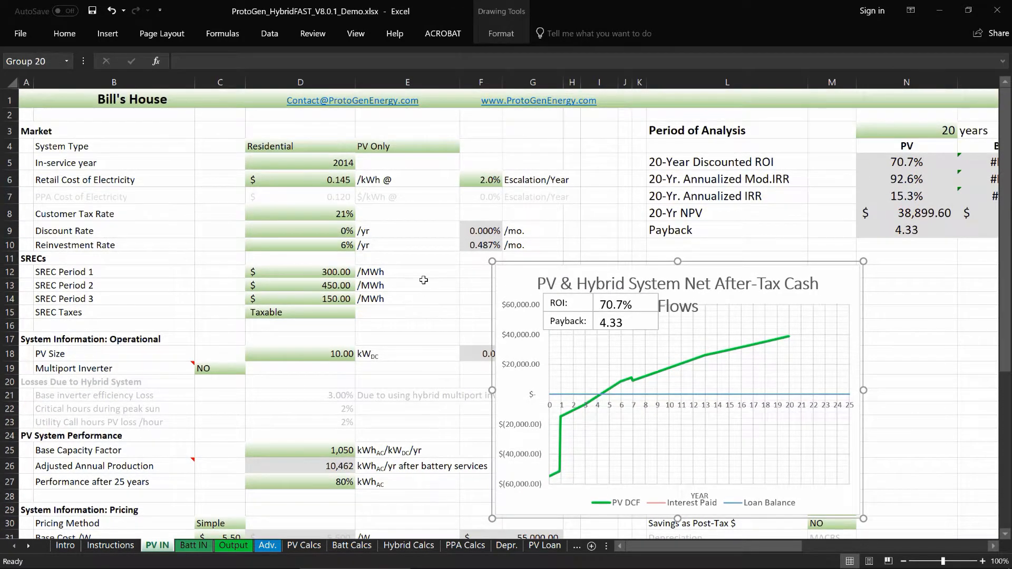
click(421, 274)
mouse_move(514, 279)
mouse_down()
mouse_move(526, 240)
mouse_move(548, 226)
mouse_move(517, 225)
mouse_up()
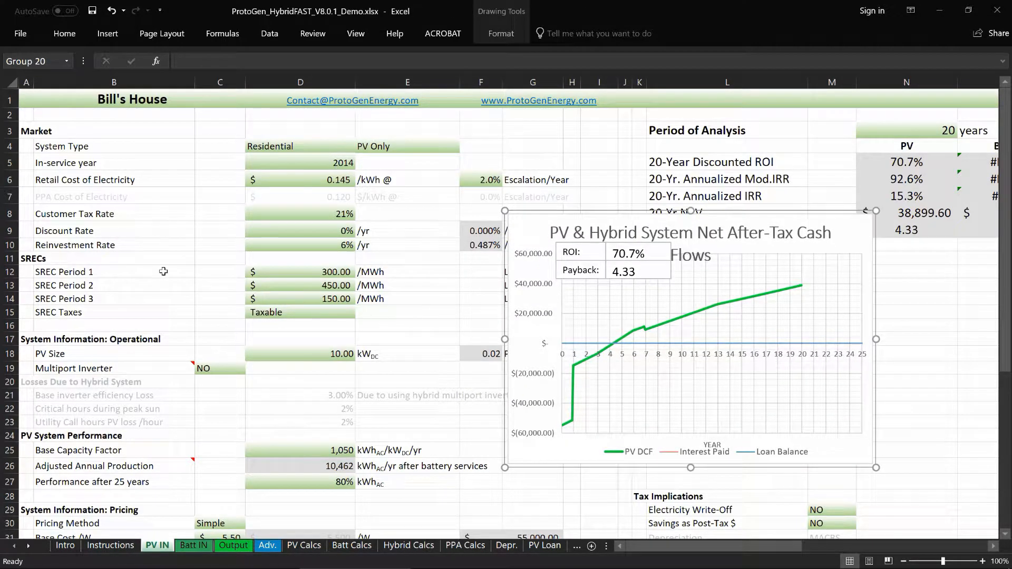
Set the SREC Period 2 price to $150 per MWh
click(294, 274)
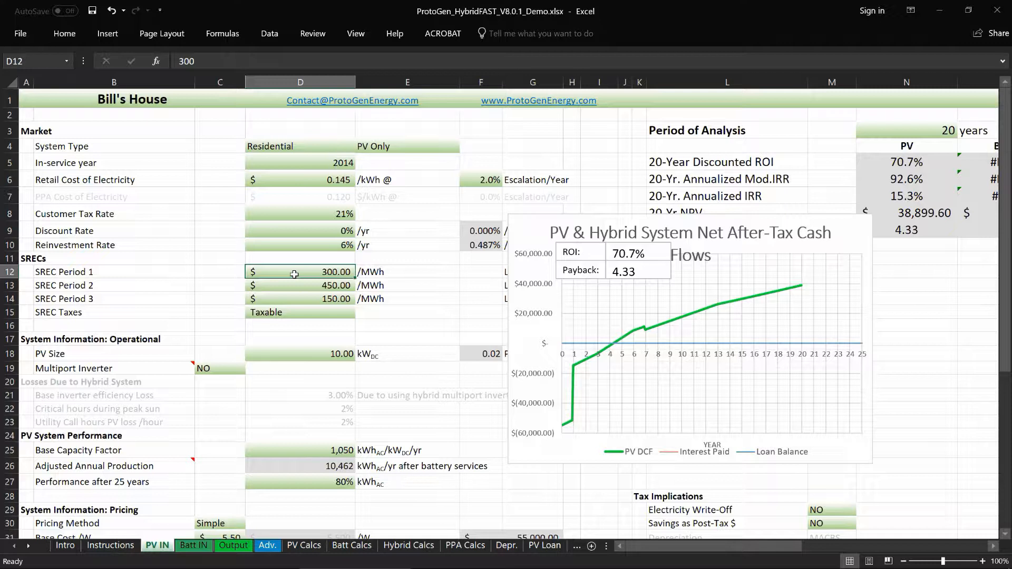
key(Down)
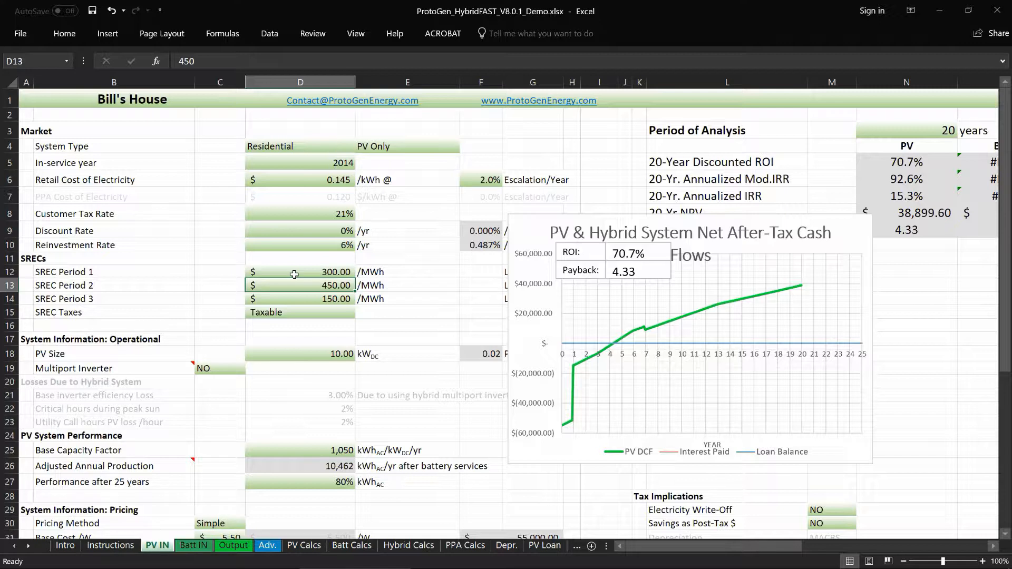
text(150)
key(Return)
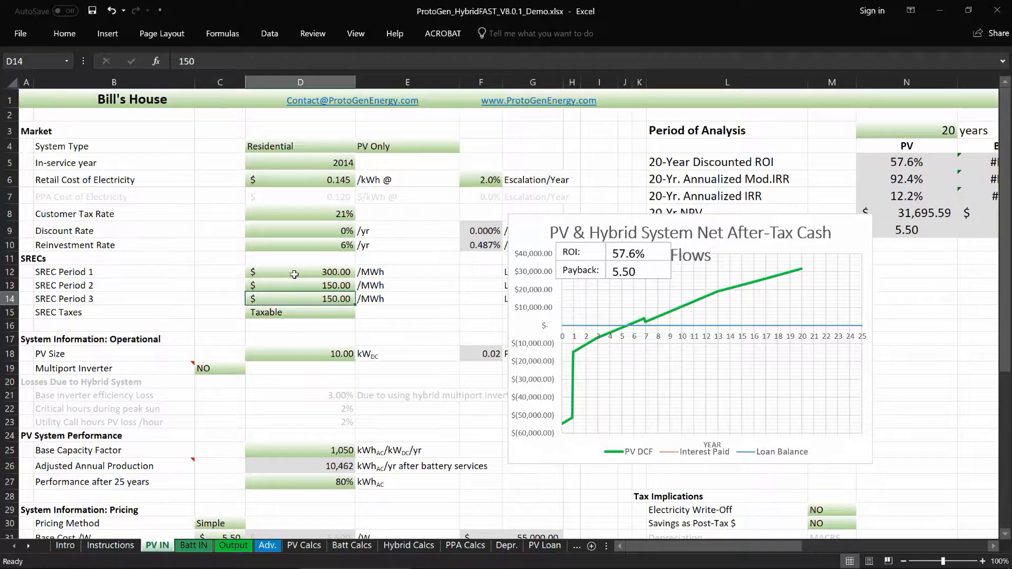
key(Up)
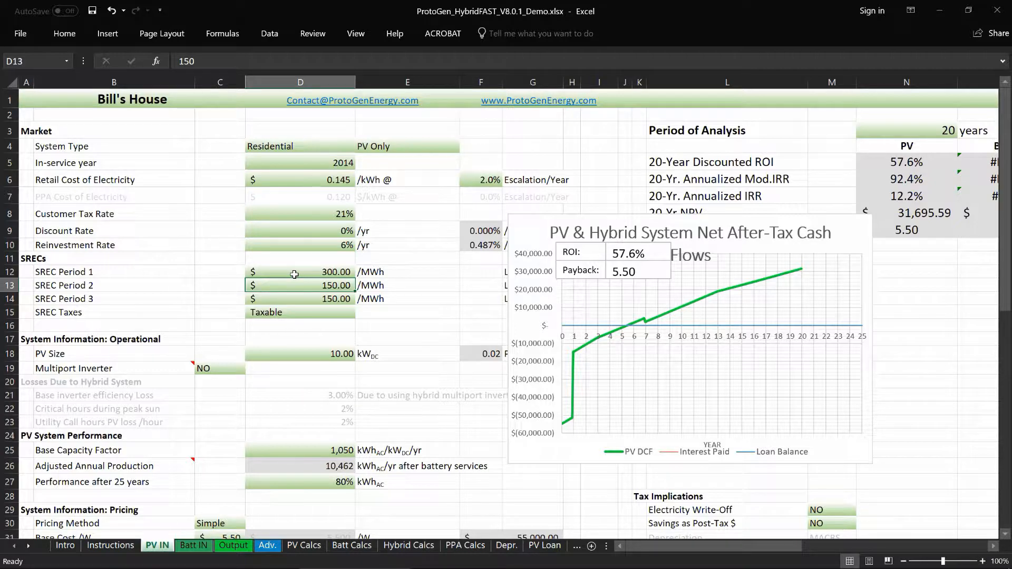
Move the chart group aside to uncover the SREC lengths and set the Period 1 length to 4 years
drag(512, 231, 624, 222)
click(572, 271)
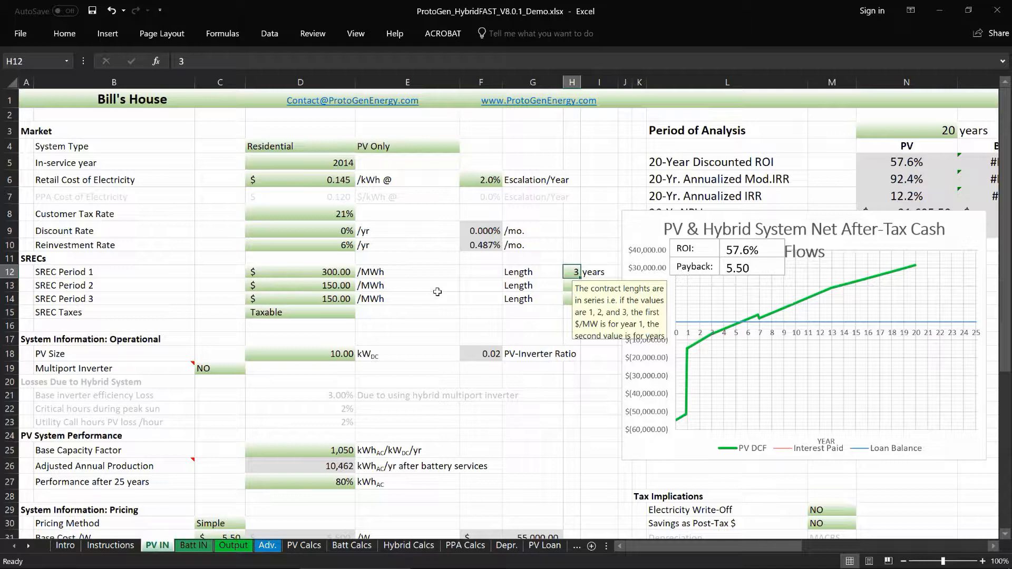
text(4)
key(Return)
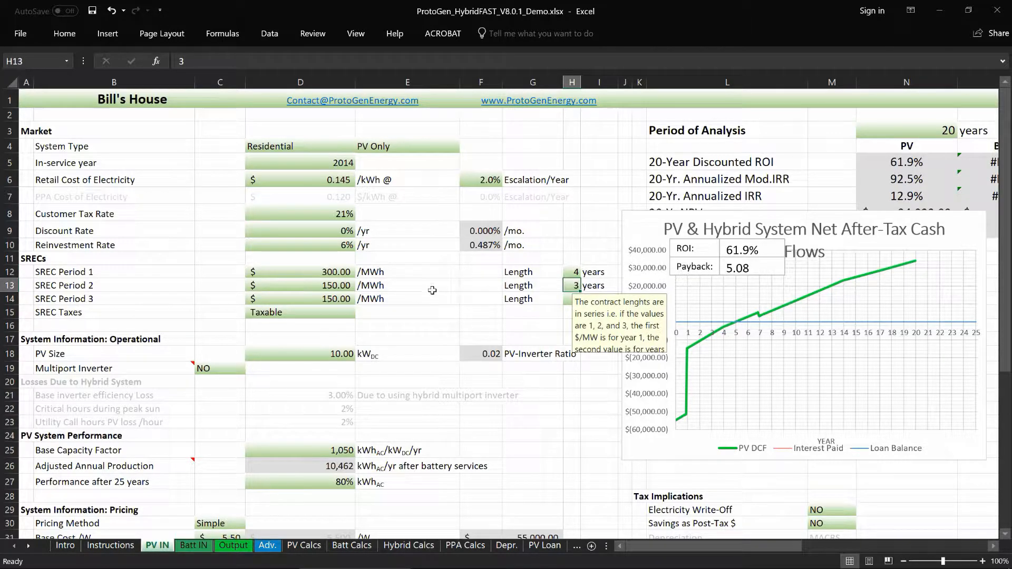
Set the SREC Period 2 price to $75 per MWh and the Period 3 price to $10 per MWh
click(317, 285)
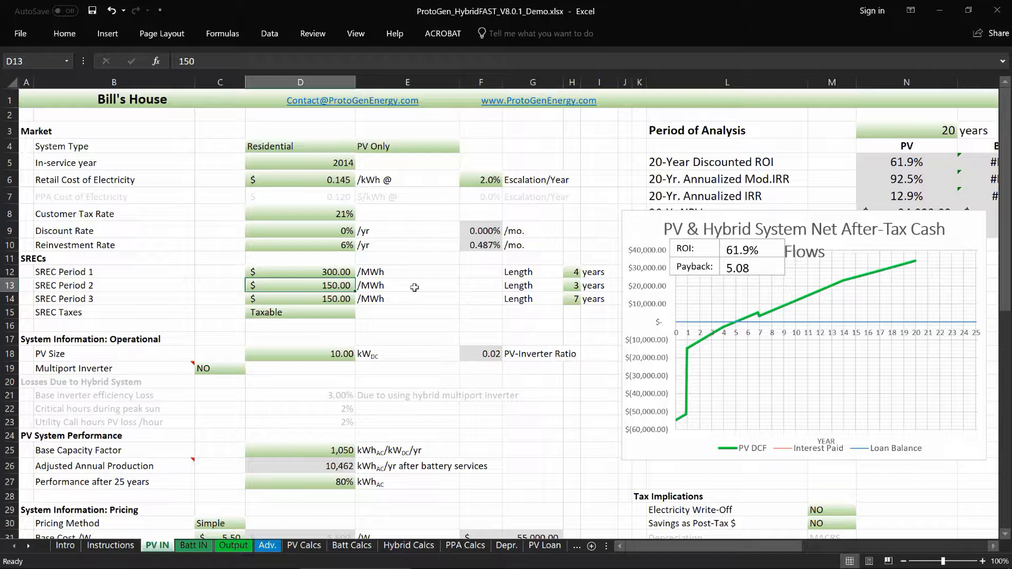
text(75)
key(Return)
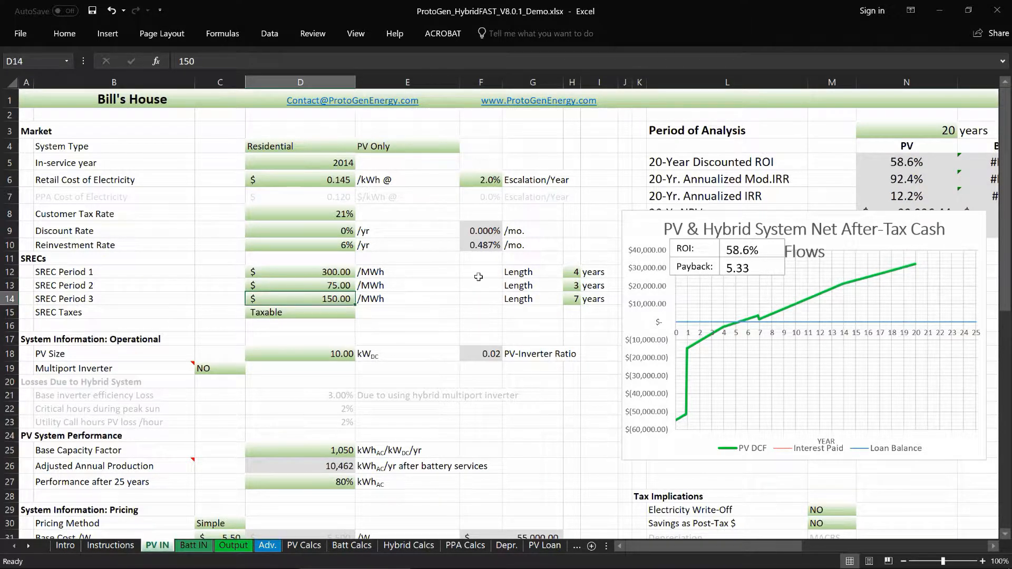
key(Down)
text(10)
key(Return)
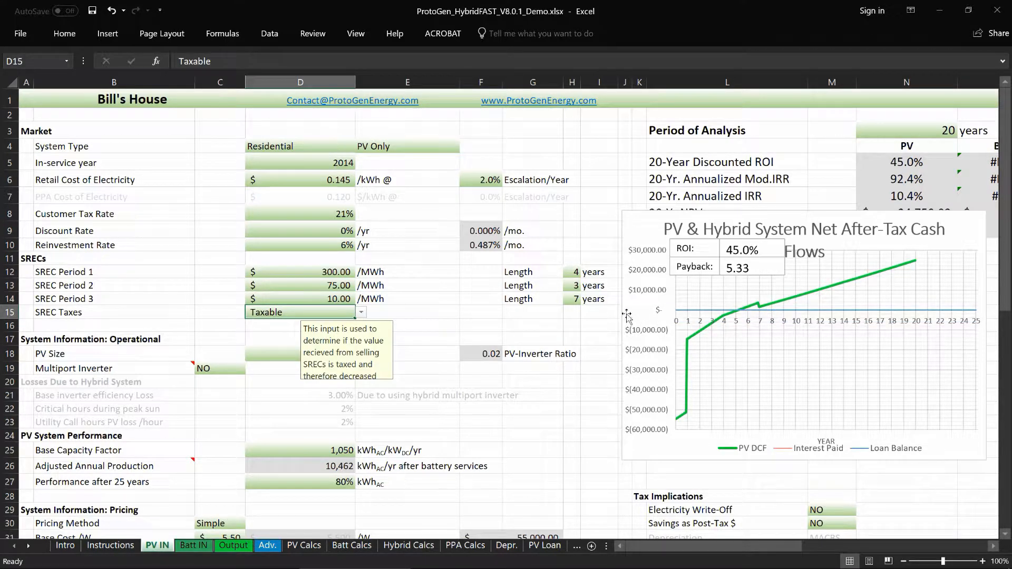
Set the SREC Period 1 length to 1.5 years
click(289, 270)
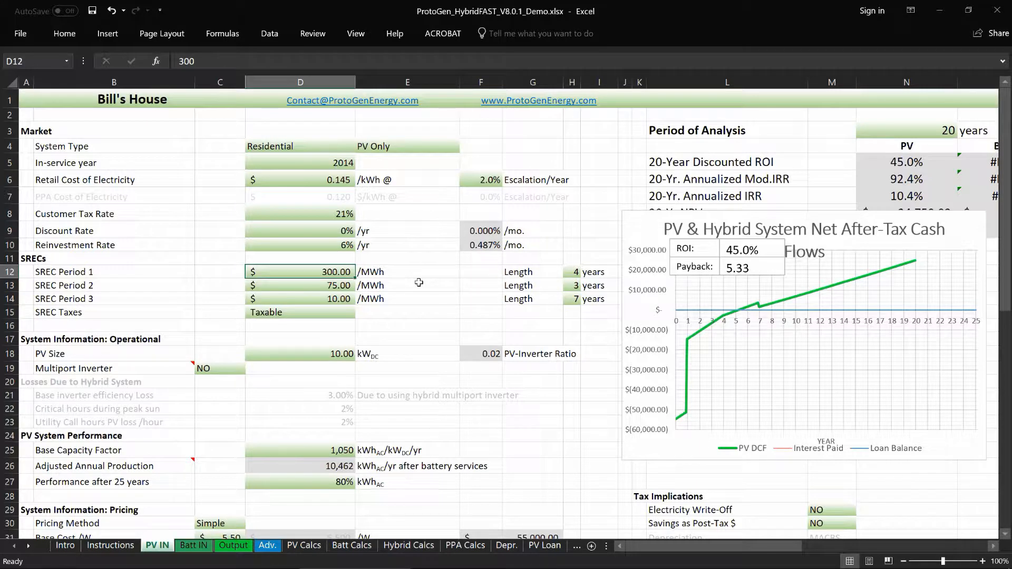
click(575, 272)
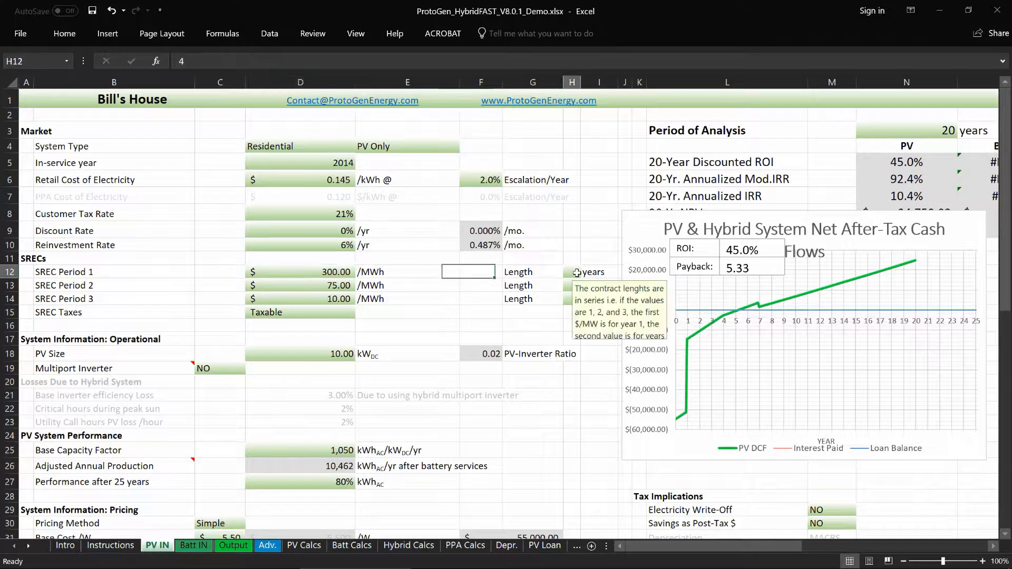
text(1.5)
key(Return)
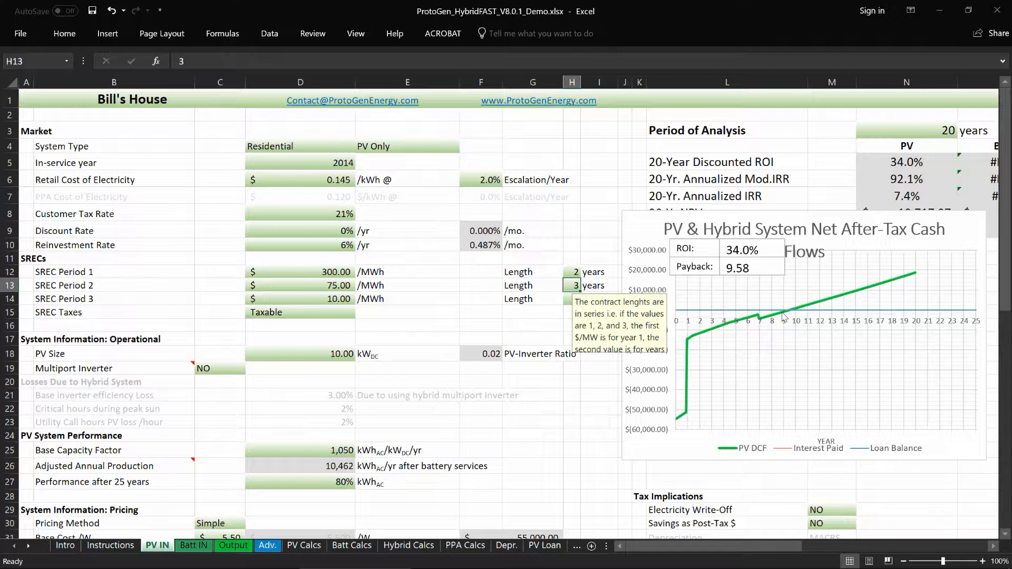
mouse_move(781, 321)
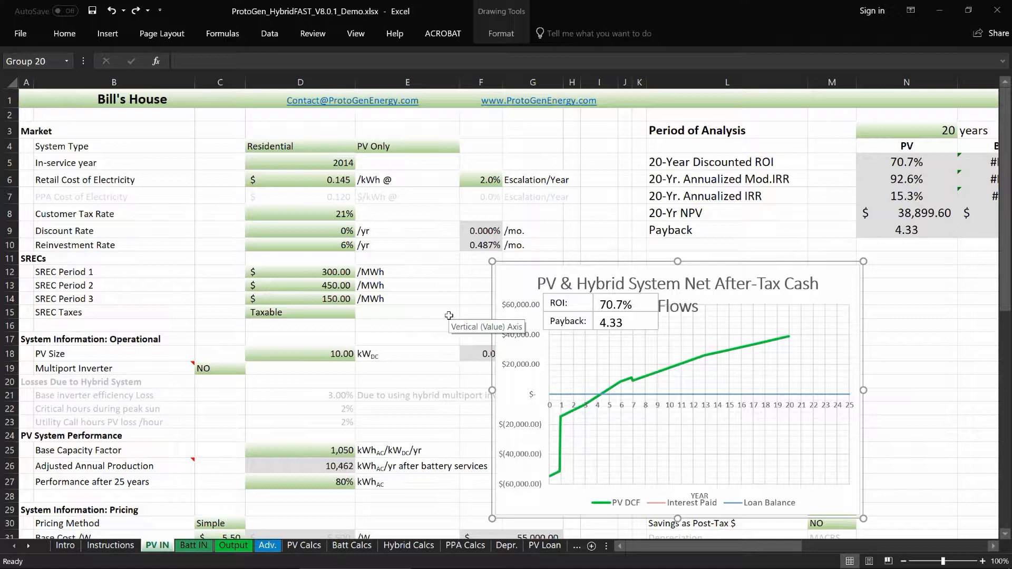
scroll(431, 262, down, 2)
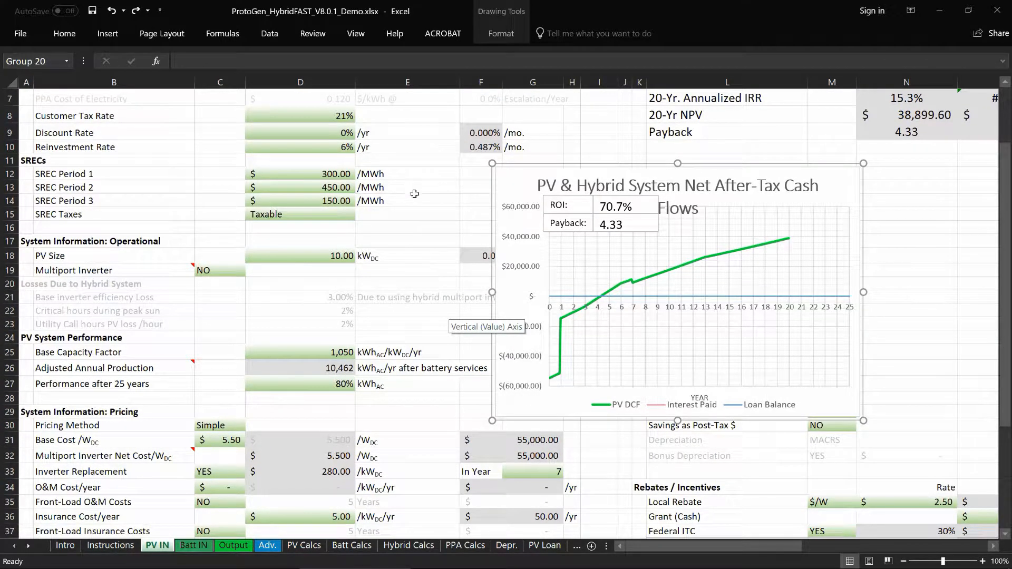
scroll(450, 178, down, 3)
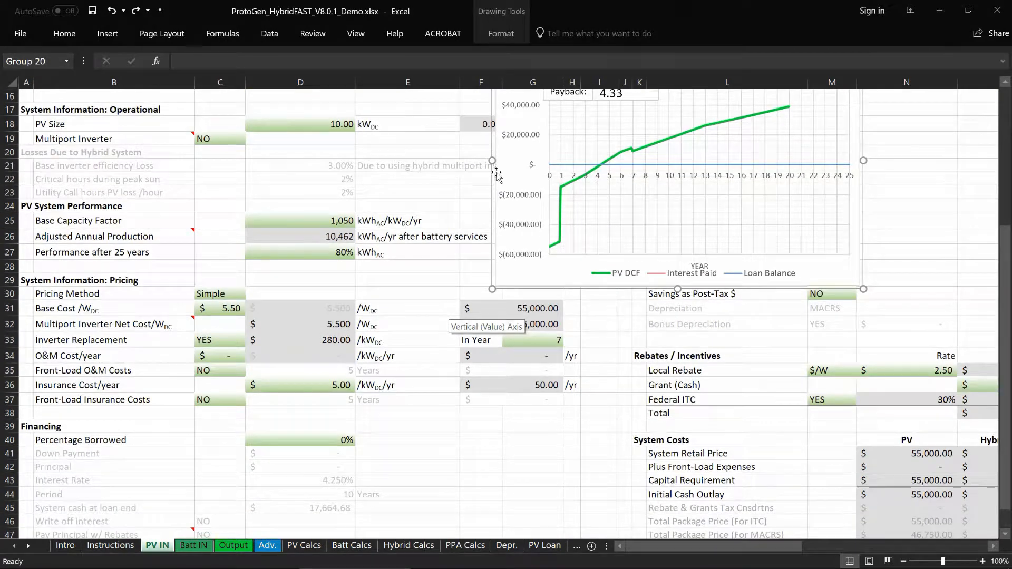
drag(496, 174, 403, 261)
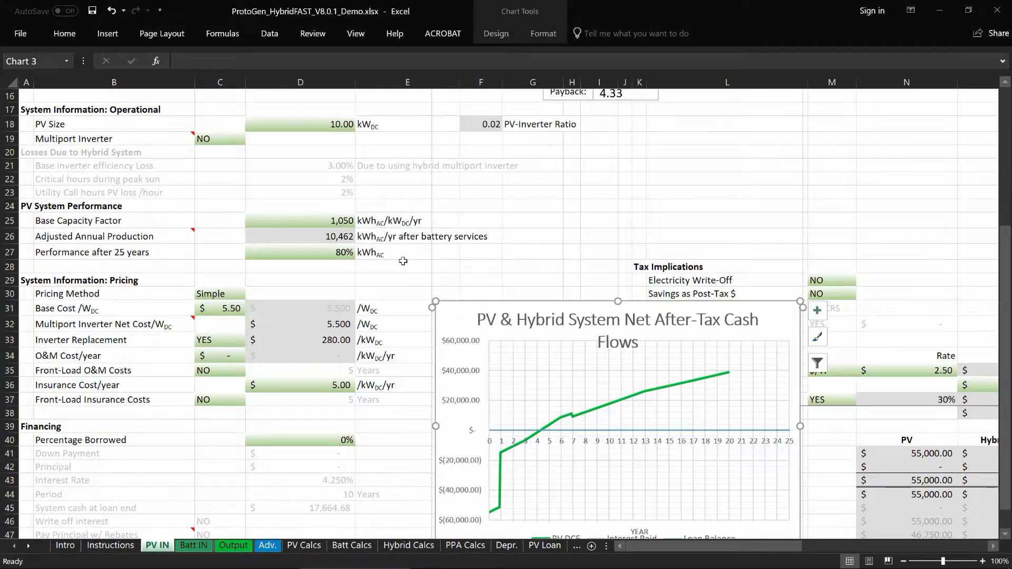
key(ctrl+z)
click(403, 140)
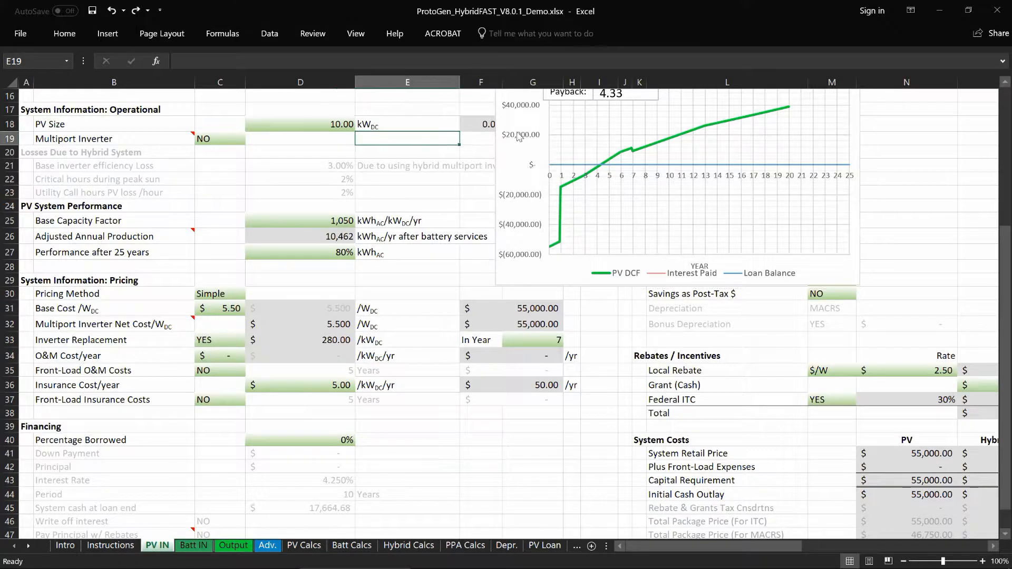
Move the whole chart group with its ROI and payback readout below the Financing inputs so the financing cells are uncovered
drag(505, 160, 409, 403)
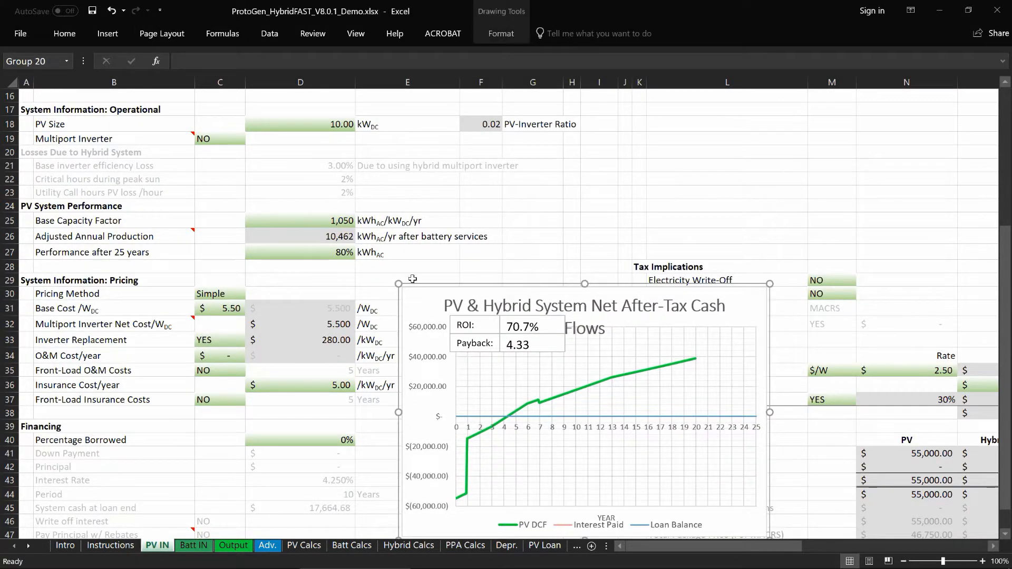
scroll(408, 403, down, 3)
scroll(411, 262, down, 1)
scroll(368, 221, down, 2)
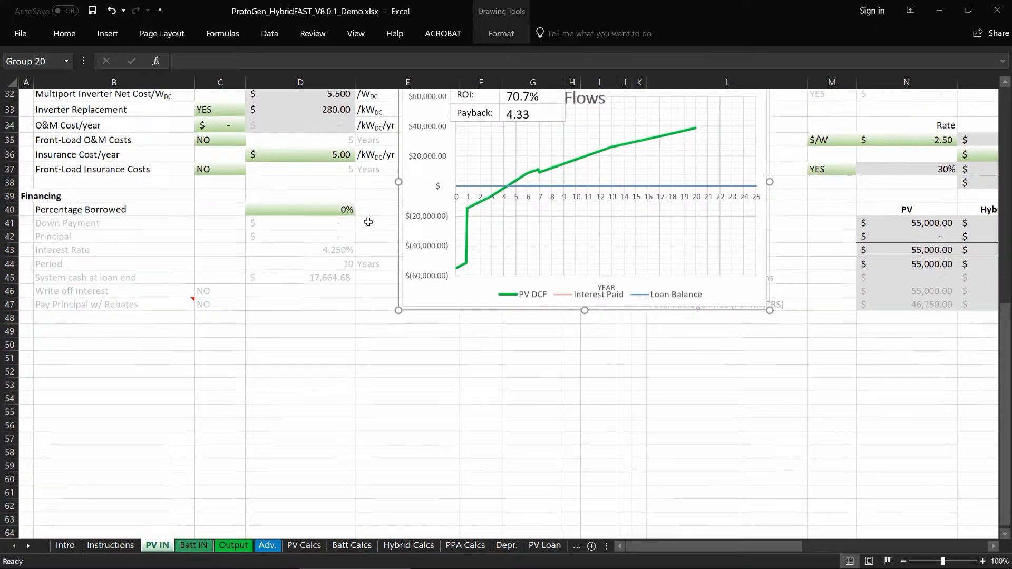
click(368, 383)
click(420, 151)
mouse_move(419, 151)
mouse_down()
mouse_move(389, 378)
mouse_move(345, 413)
mouse_move(269, 386)
mouse_up()
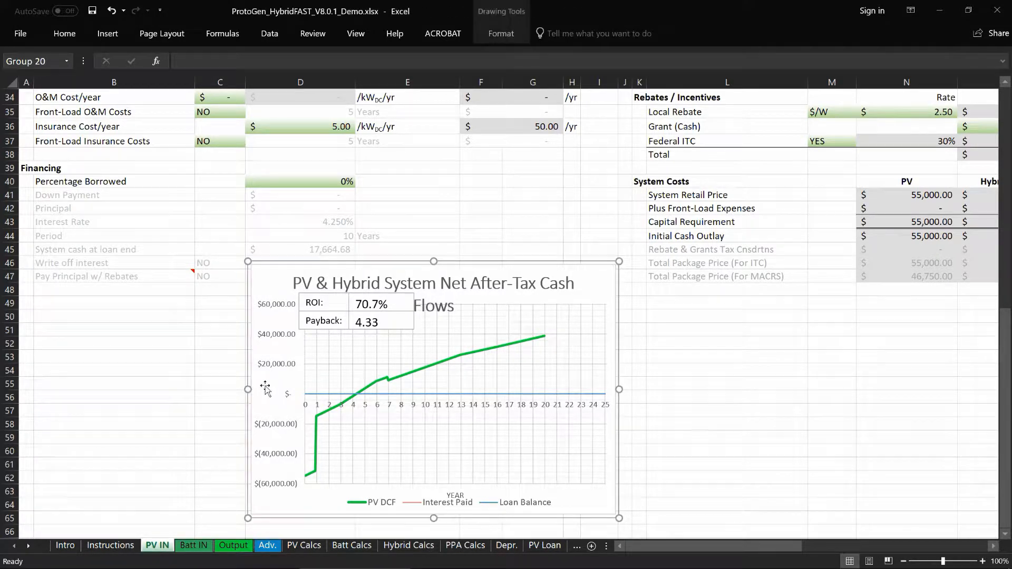
click(142, 353)
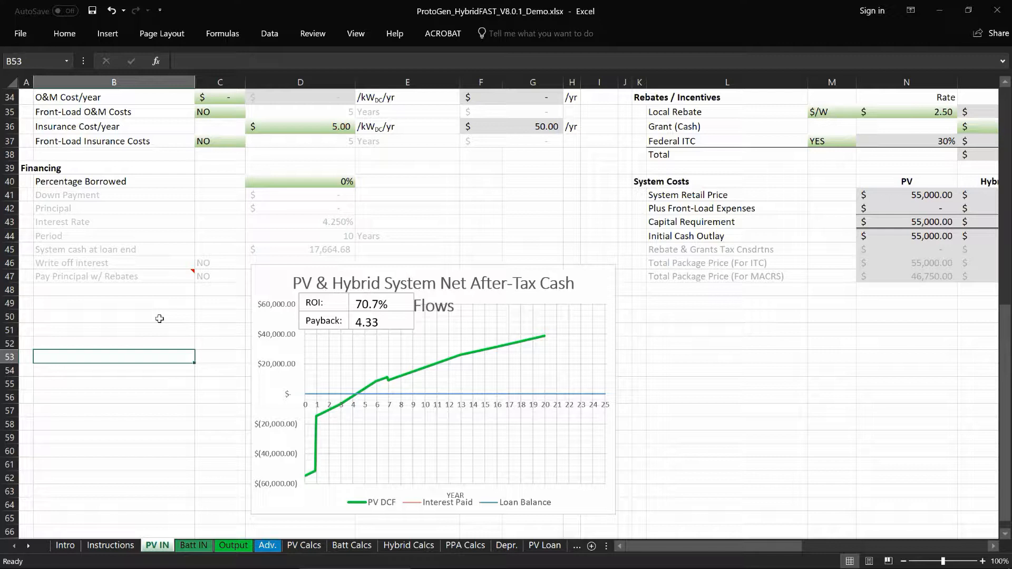
Set the Percentage Borrowed in the Financing section to 100%
click(293, 181)
text(100)
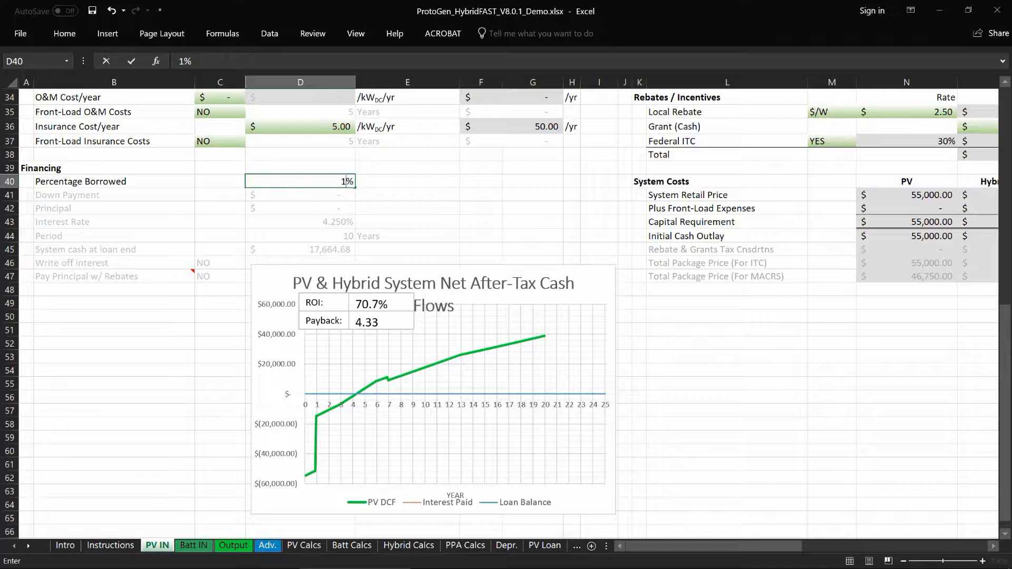
key(Return)
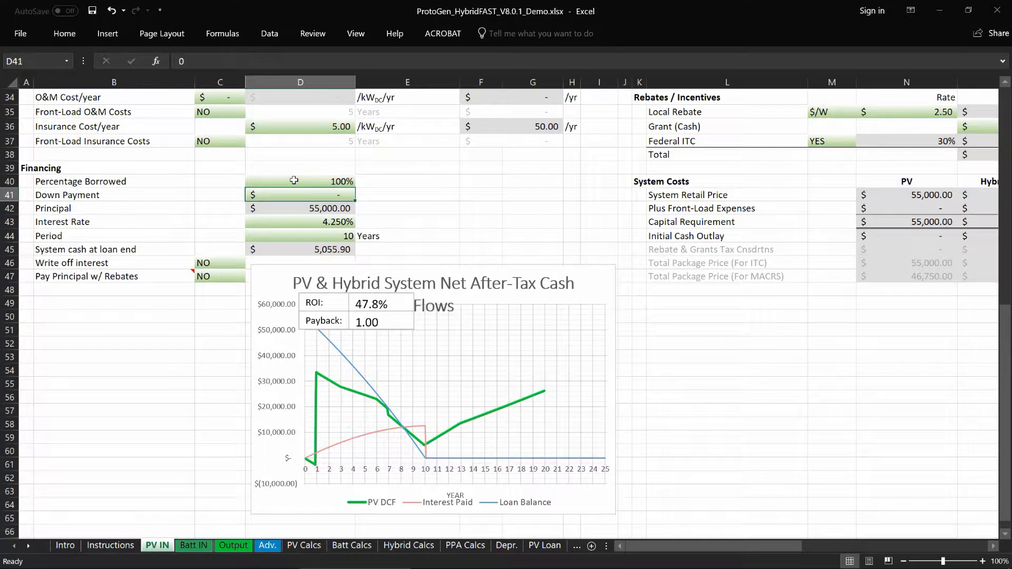
Set the loan's Interest Rate to 2.5% and its Period to 20 years
click(293, 224)
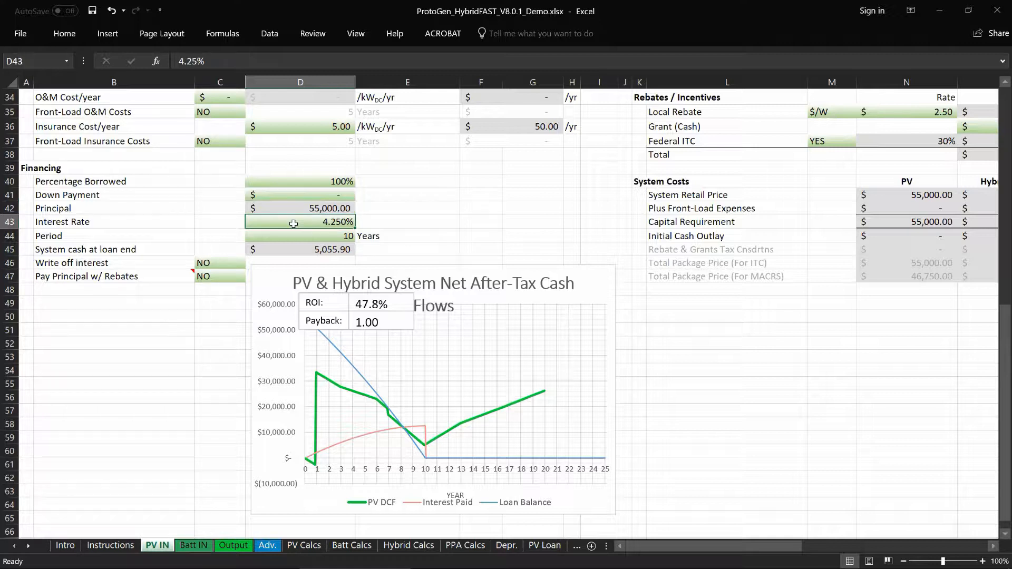
text(2.5)
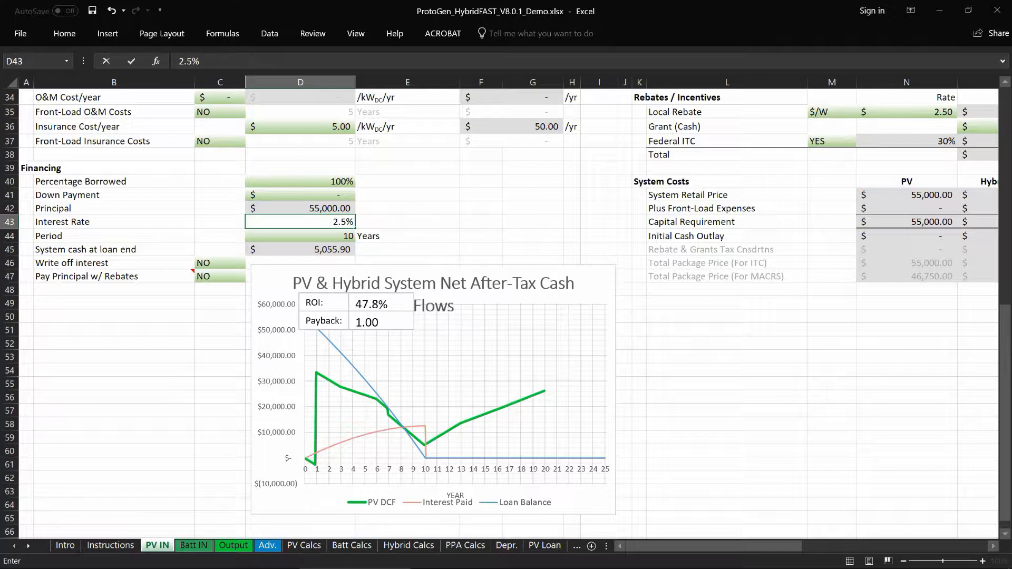
key(Return)
text(20)
key(Return)
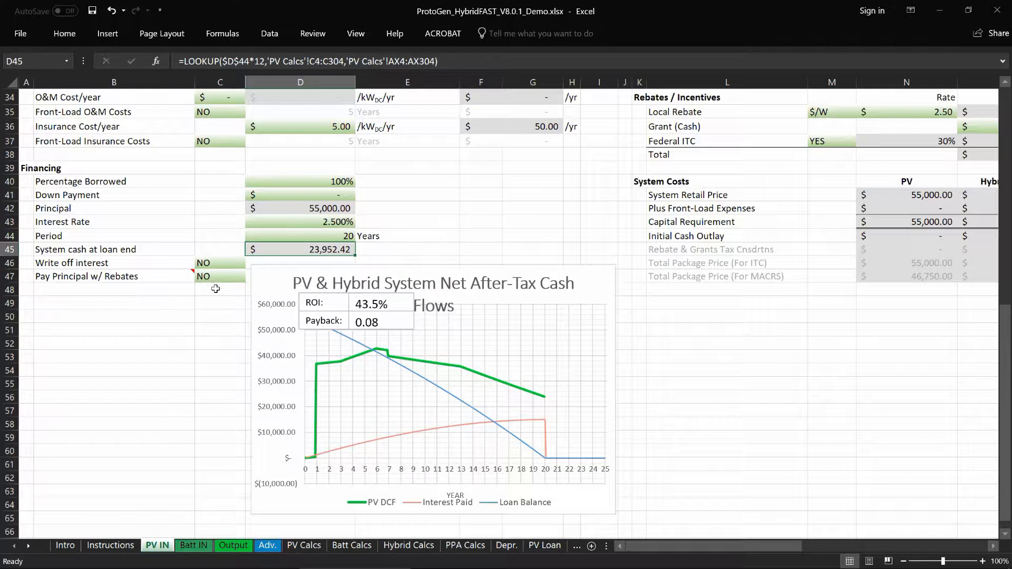
Set Write off interest to YES in the Financing section
click(213, 263)
click(252, 263)
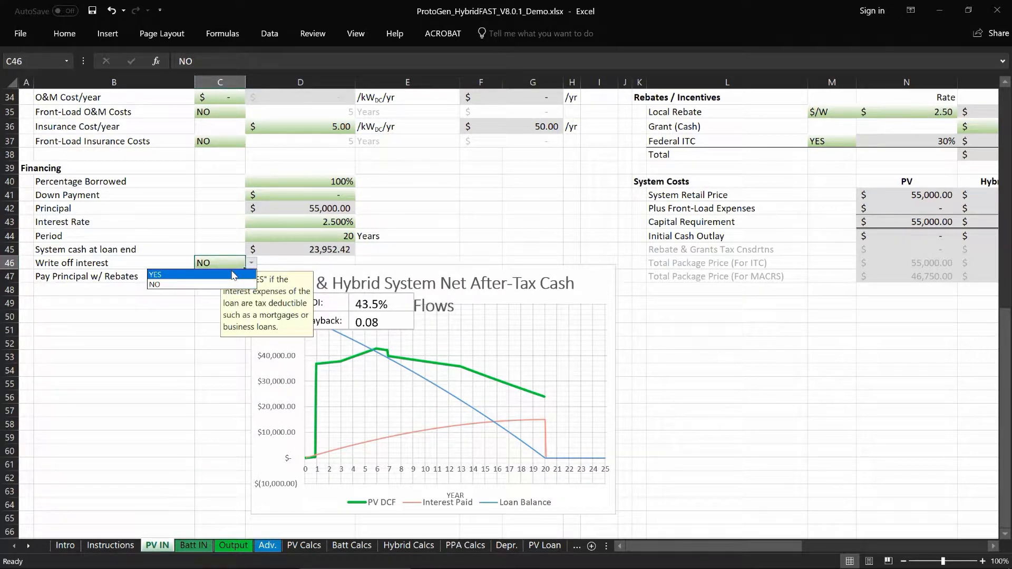
click(234, 275)
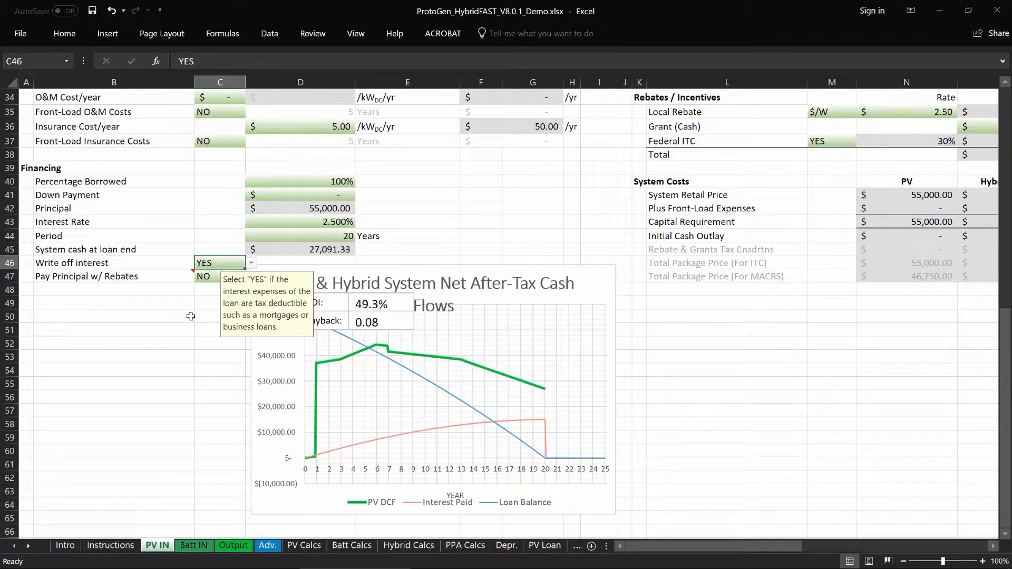
click(200, 302)
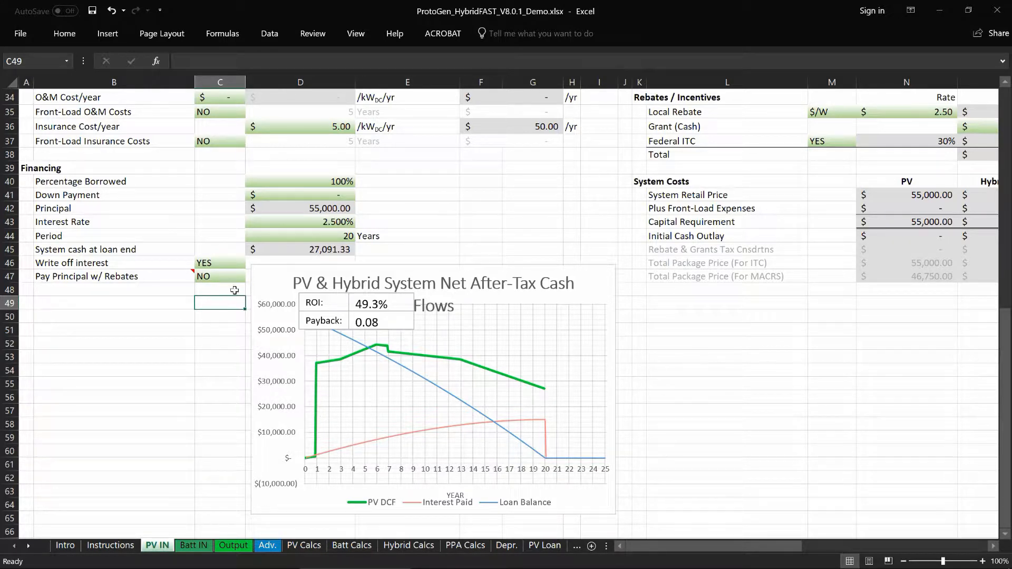
Set Pay Principal w/ Rebates to YES and examine the cash flow and loan balance curves on the chart
click(225, 277)
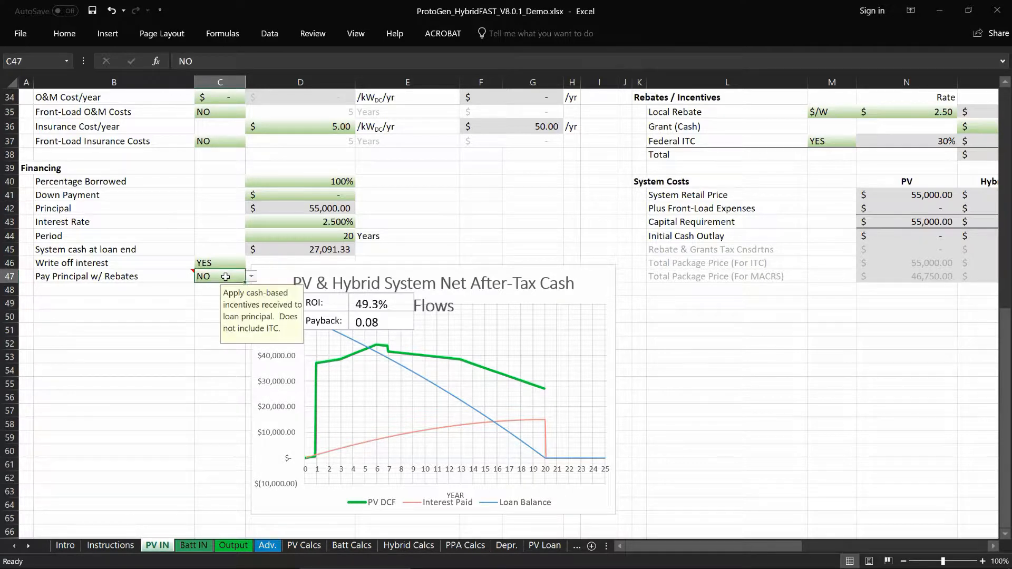
click(252, 279)
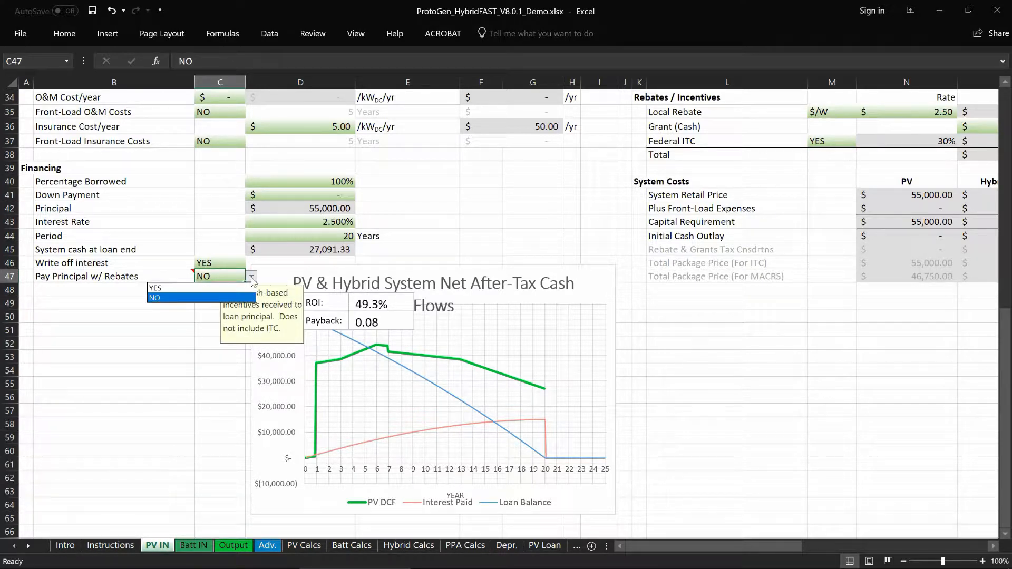
click(226, 291)
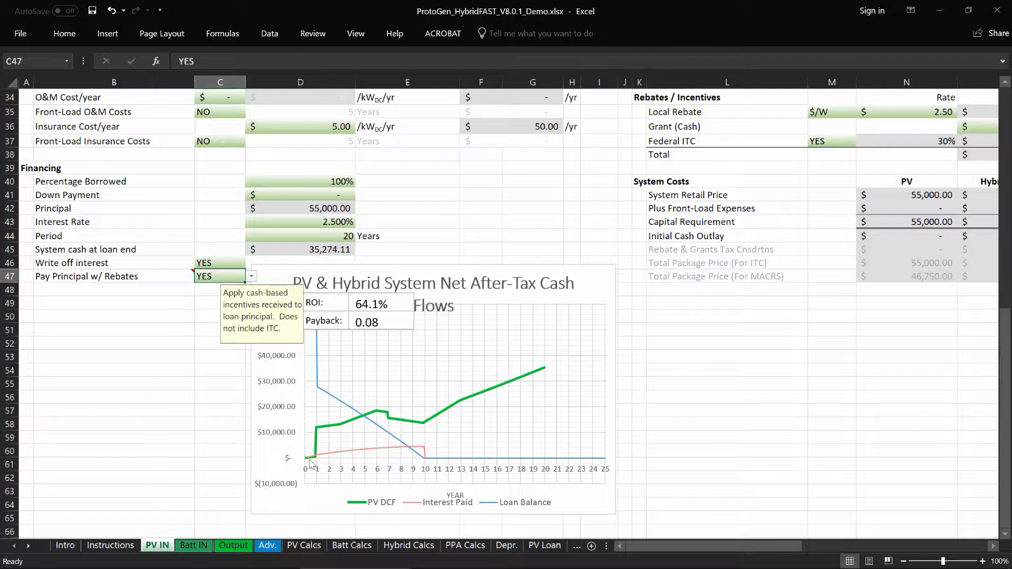
mouse_move(319, 436)
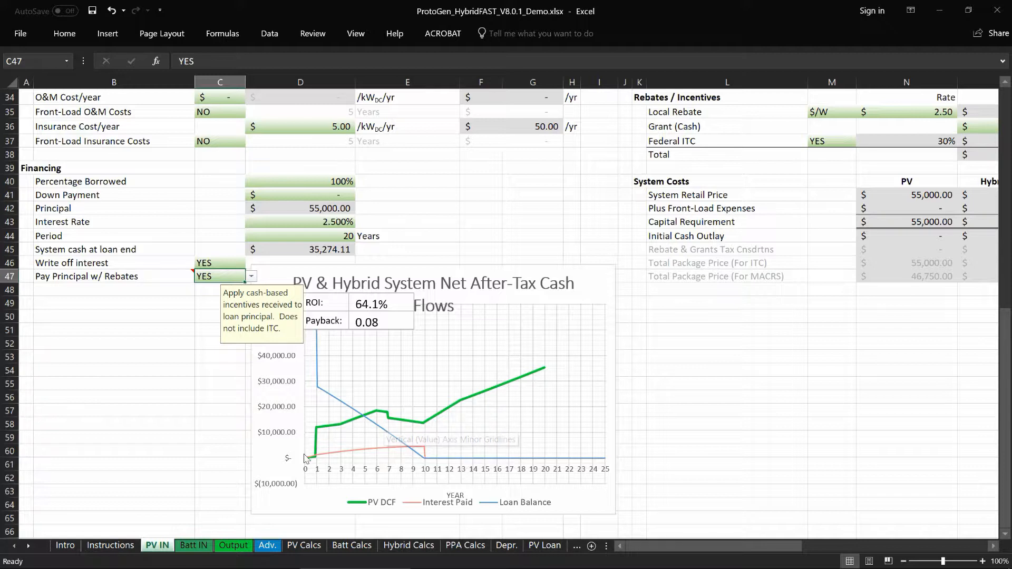
mouse_move(318, 435)
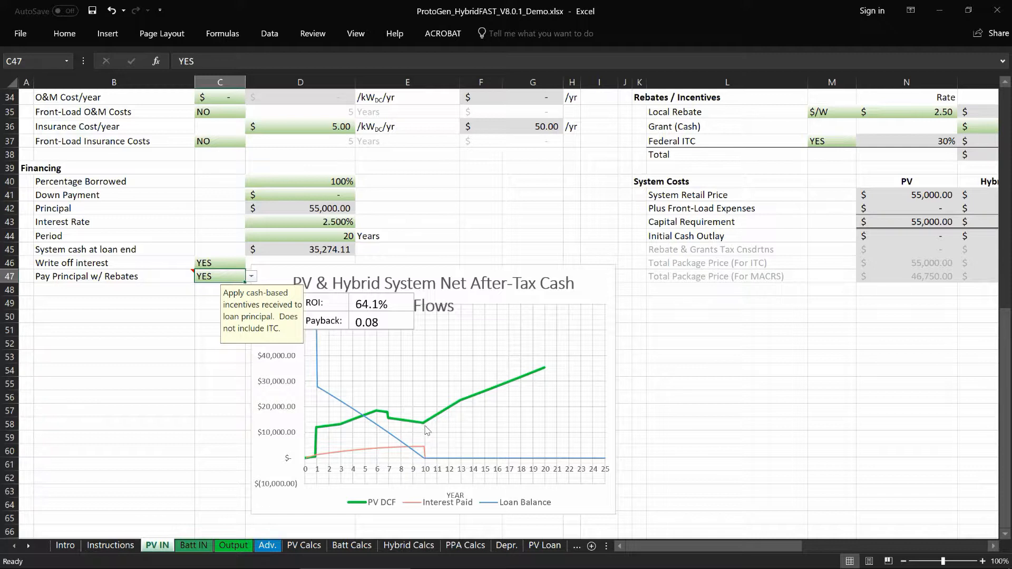
mouse_move(427, 429)
Set the loan Period to 10 years and the Interest Rate to 4.5%
click(328, 237)
text(10)
key(Return)
click(320, 223)
text(4.5)
key(Return)
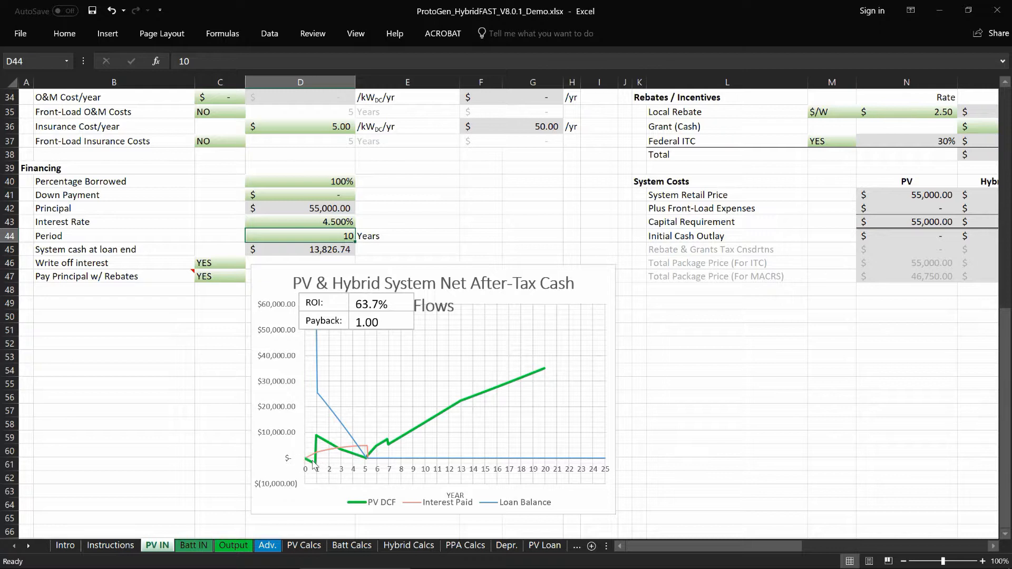
Set the Percentage Borrowed to 50% and check the PV system's Initial Cash Outlay
drag(705, 238, 895, 237)
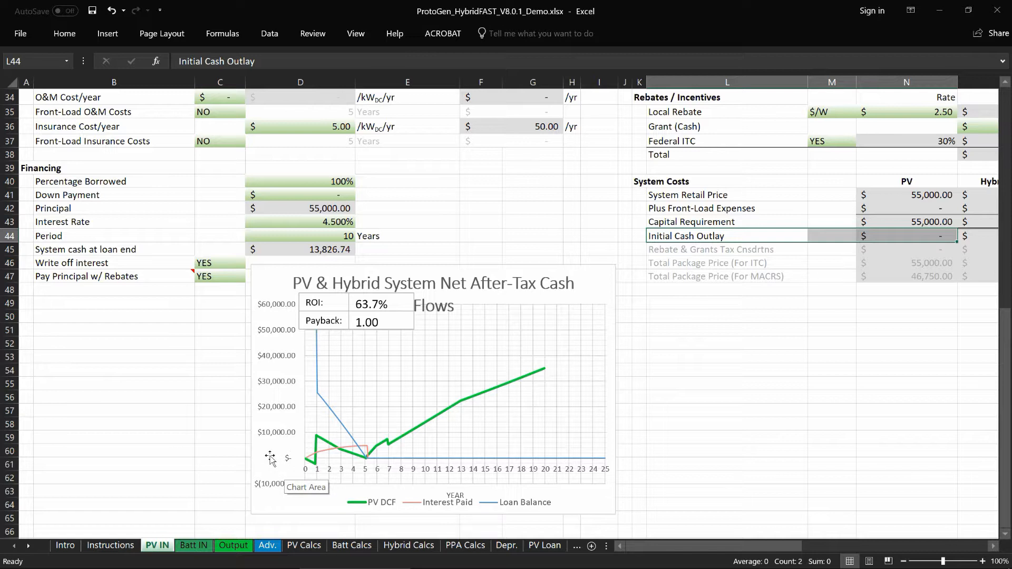
click(304, 179)
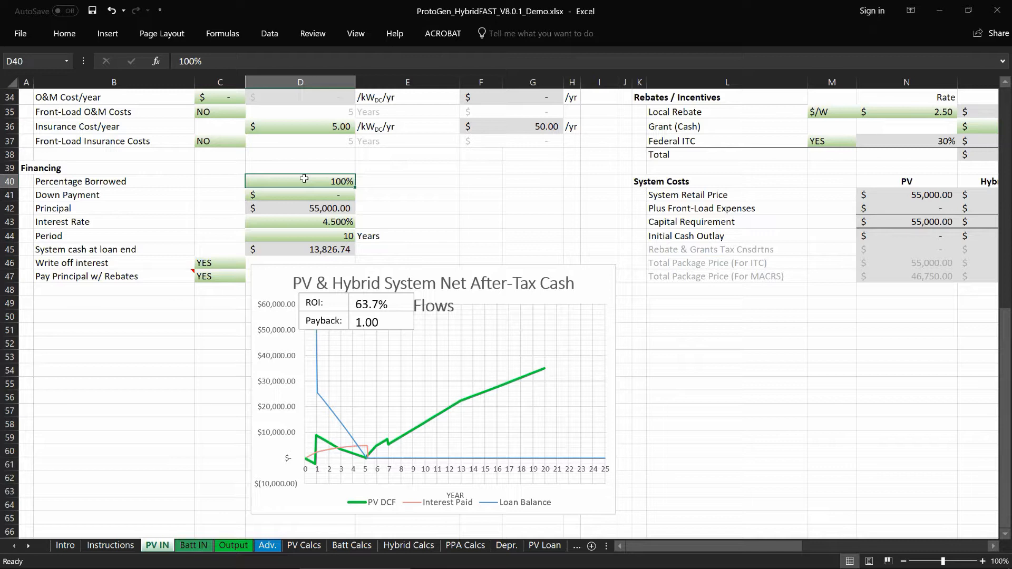
text(50)
key(Return)
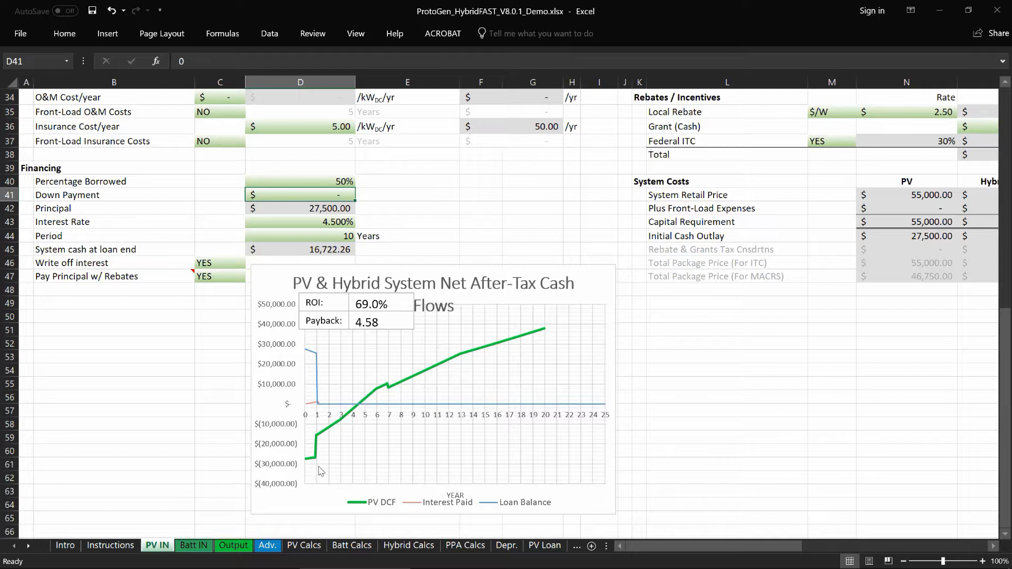
mouse_move(314, 462)
click(889, 236)
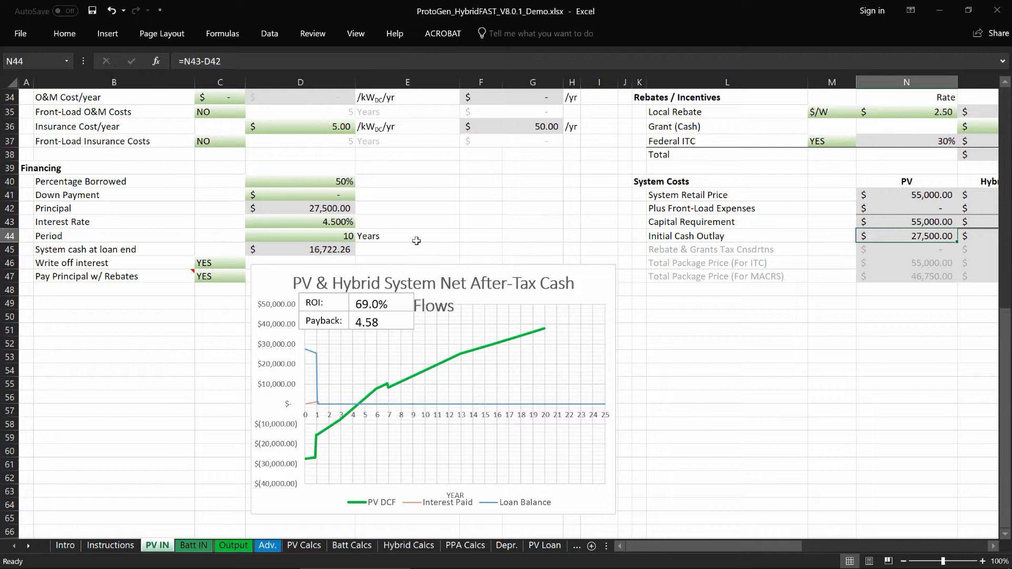
Set the Percentage Borrowed back to 0% for an all-cash purchase
click(307, 182)
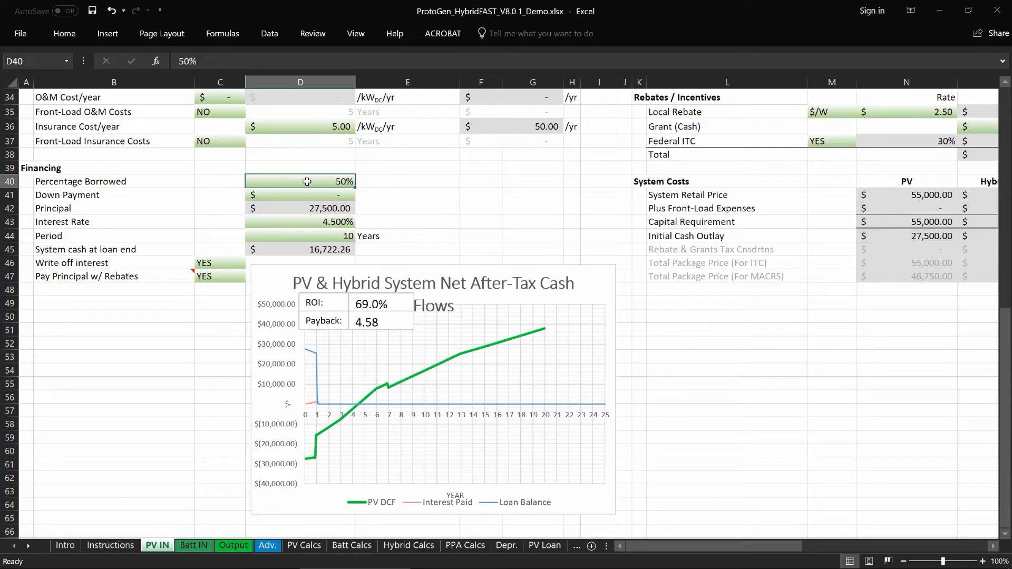
text(0)
key(Return)
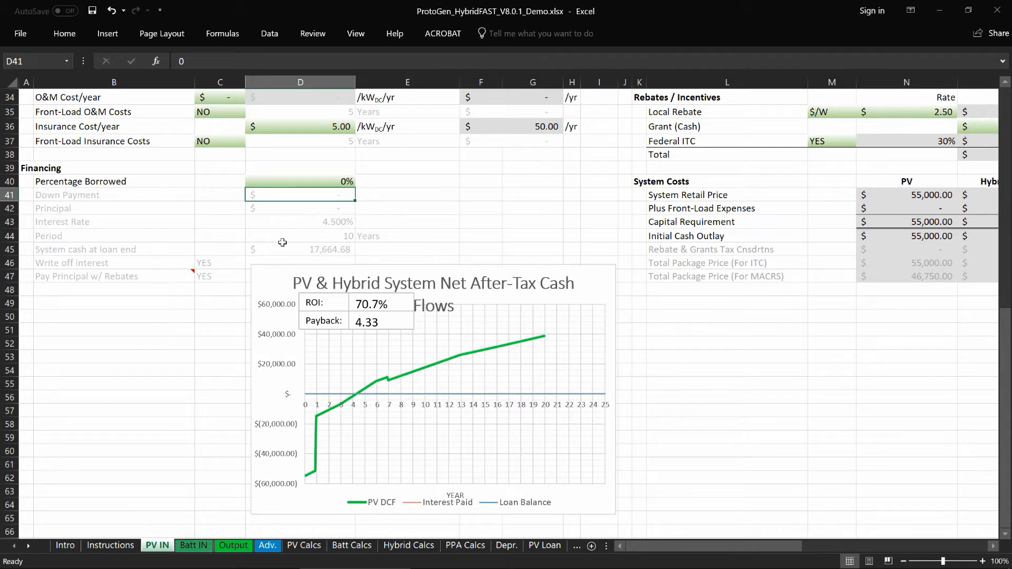